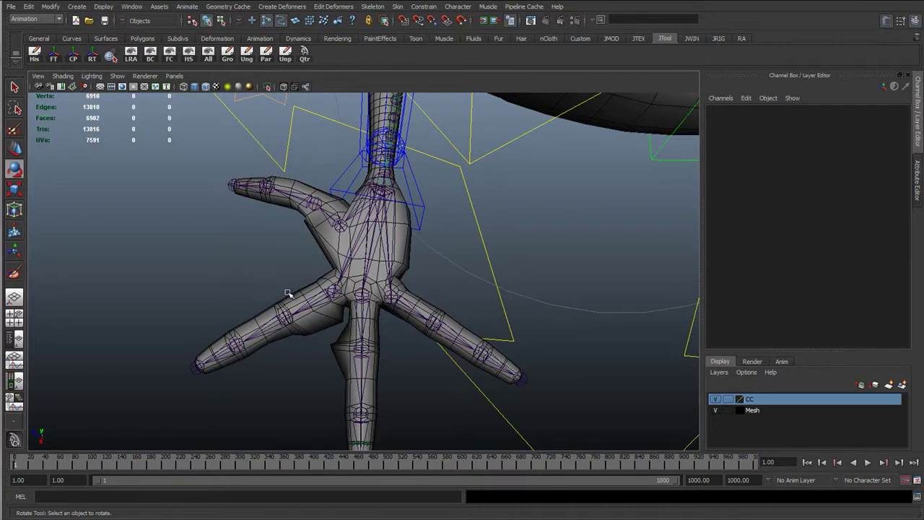
Select the left hand control floating beside the wrist to show its finger spread and curl attributes
{"action": "left_click_drag", "start_coordinate": [422, 297], "coordinate": [387, 150], "text": "alt"}
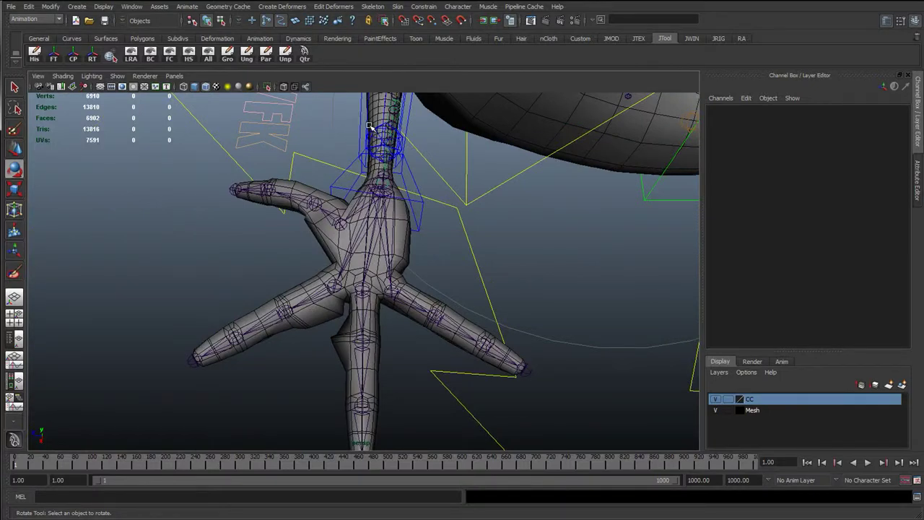
{"action": "left_click", "coordinate": [373, 136]}
{"action": "key", "text": "q"}
{"action": "left_click_drag", "start_coordinate": [409, 190], "coordinate": [310, 173], "text": "alt"}
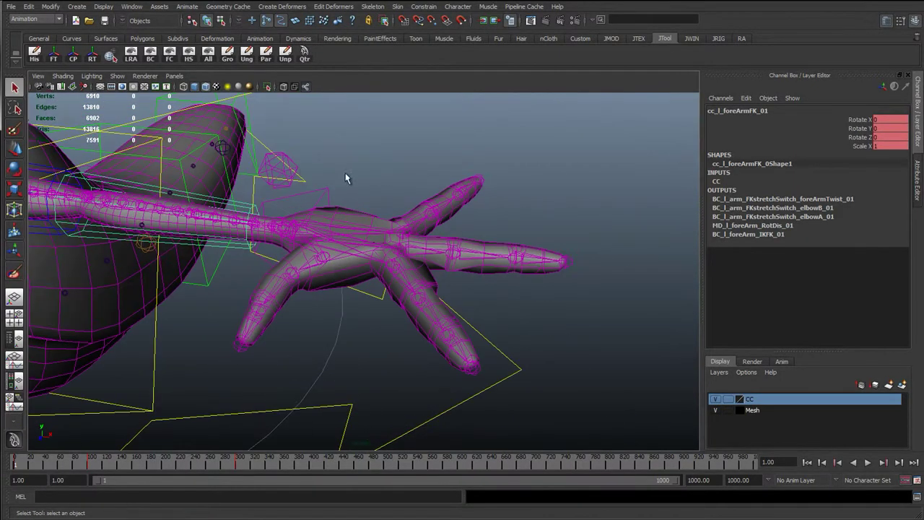
{"action": "left_click", "coordinate": [288, 165]}
{"action": "key", "text": "w"}
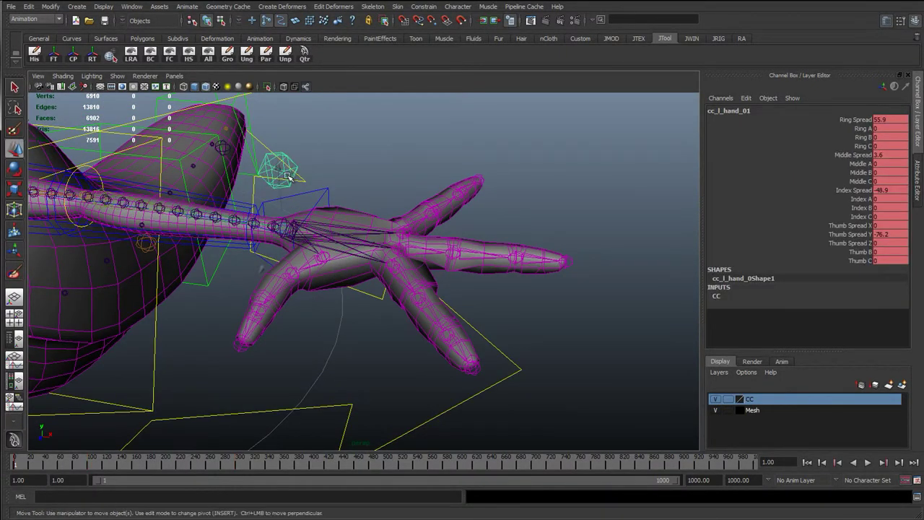
Examine the spread fingers, their joint chains and the mesh topology around the knuckles
{"action": "left_click_drag", "start_coordinate": [413, 212], "coordinate": [389, 188], "text": "alt"}
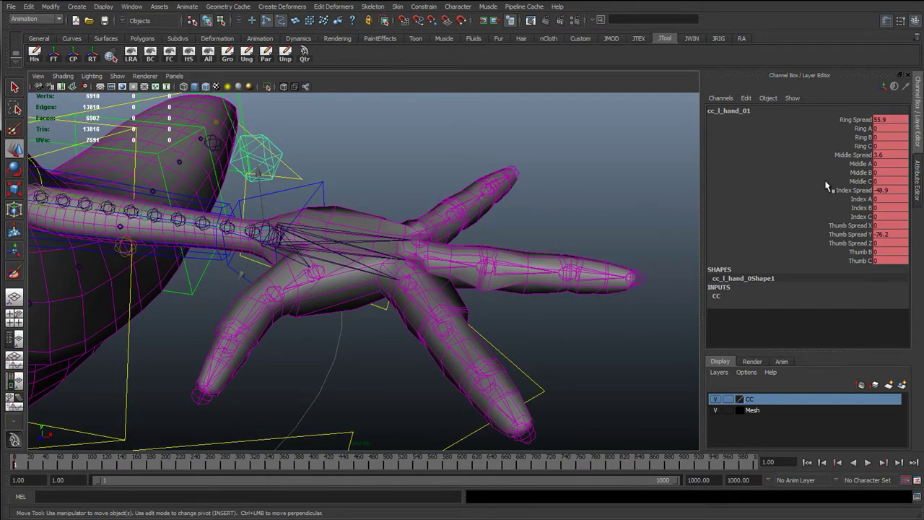
{"action": "left_click_drag", "start_coordinate": [486, 208], "coordinate": [255, 304], "text": "alt"}
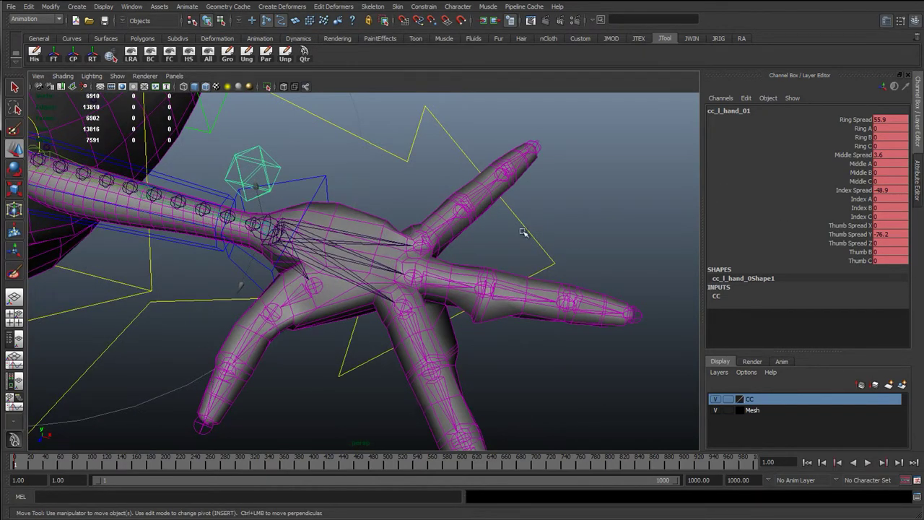
{"action": "mouse_move", "coordinate": [578, 312]}
{"action": "left_mouse_down", "text": "alt"}
{"action": "mouse_move", "coordinate": [578, 340]}
{"action": "mouse_move", "coordinate": [571, 299]}
{"action": "left_mouse_up", "text": "alt"}
{"action": "middle_click_drag", "start_coordinate": [542, 275], "coordinate": [518, 237], "text": "alt"}
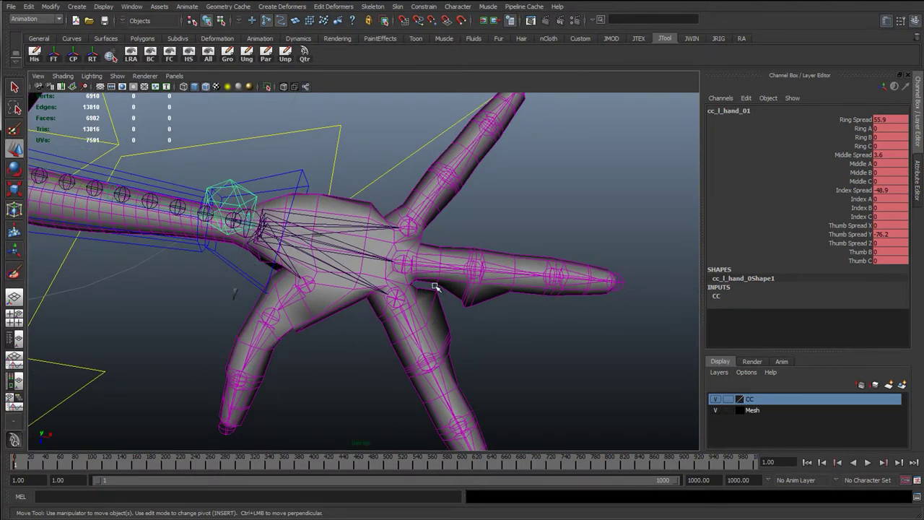
{"action": "right_click_drag", "start_coordinate": [503, 301], "coordinate": [414, 311], "text": "alt"}
{"action": "left_click", "coordinate": [401, 298]}
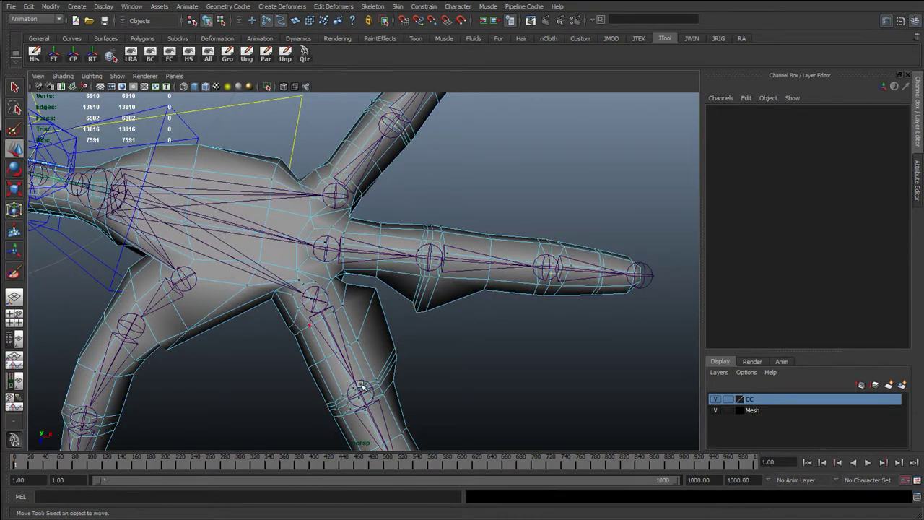
{"action": "key", "text": "q"}
{"action": "middle_click_drag", "start_coordinate": [366, 149], "coordinate": [349, 292], "text": "alt"}
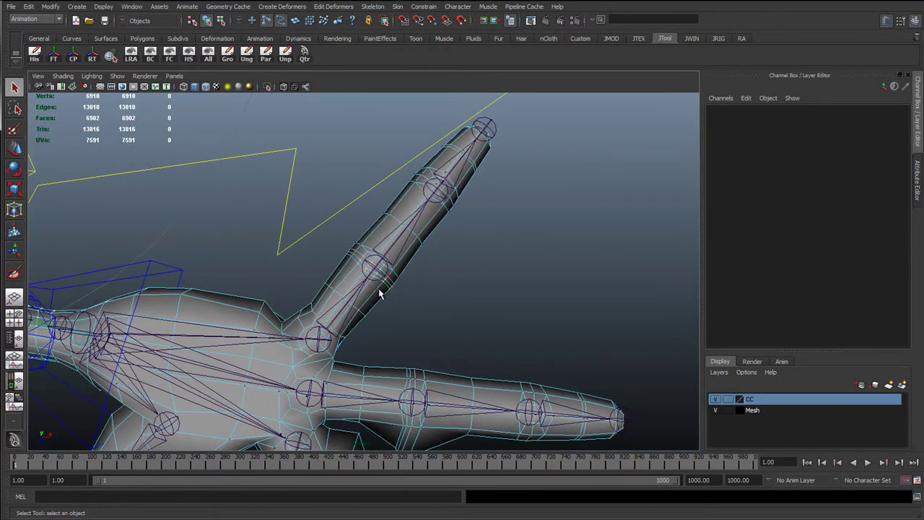
{"action": "scroll", "coordinate": [380, 302], "scroll_direction": "up", "scroll_amount": 2}
{"action": "left_click_drag", "start_coordinate": [359, 301], "coordinate": [159, 201], "text": "alt"}
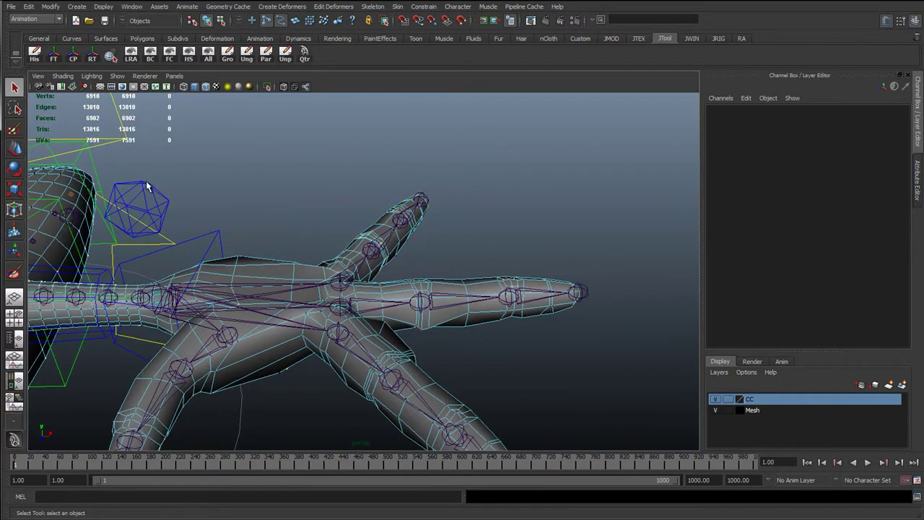
Set Ring Spread to 0 on the left hand control
{"action": "left_click", "coordinate": [143, 184]}
{"action": "key", "text": "w"}
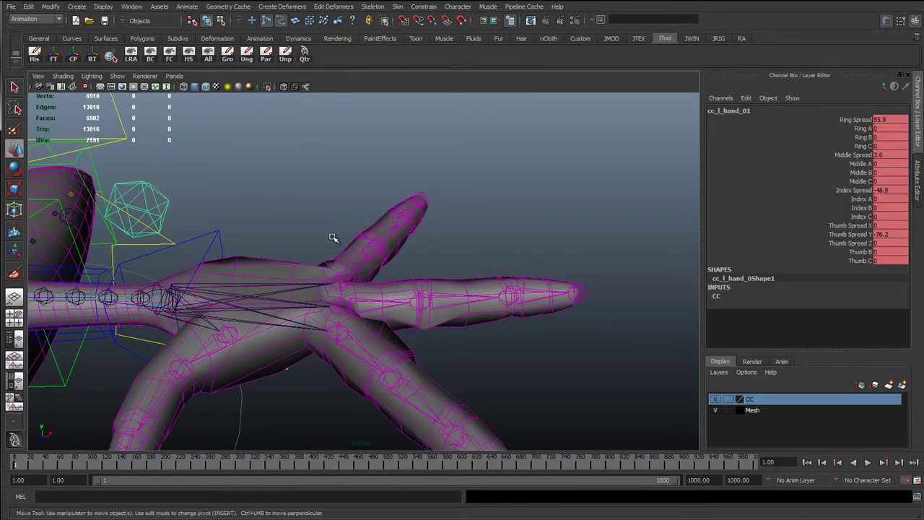
{"action": "left_click", "coordinate": [893, 119]}
{"action": "type", "text": "0"}
{"action": "key", "text": "Return"}
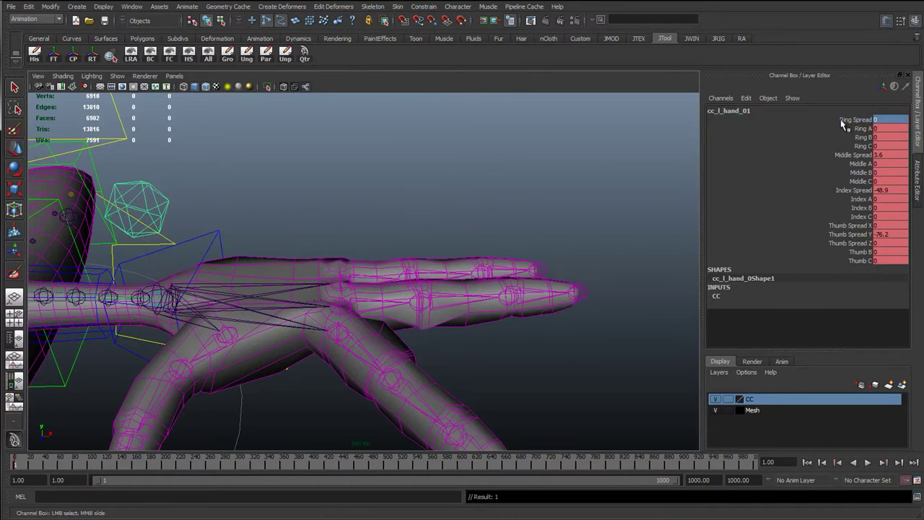
Try bending the ring finger with the hand control's Ring A attribute, and undo the change
{"action": "left_click", "coordinate": [852, 128]}
{"action": "scroll", "coordinate": [378, 241], "scroll_direction": "up", "scroll_amount": 4}
{"action": "left_click_drag", "start_coordinate": [378, 242], "coordinate": [409, 293], "text": "alt"}
{"action": "middle_click_drag", "start_coordinate": [409, 294], "coordinate": [354, 275], "text": "alt"}
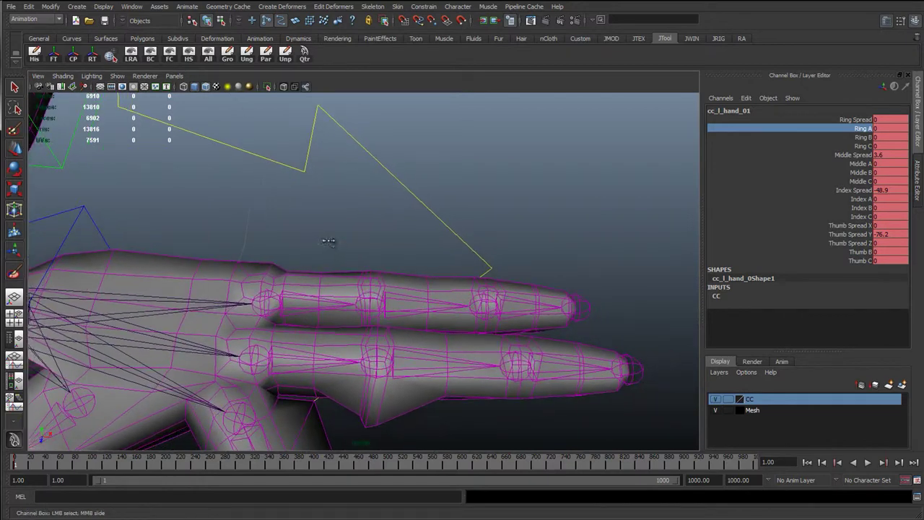
{"action": "middle_click_drag", "start_coordinate": [357, 242], "coordinate": [325, 235]}
{"action": "key", "text": "ctrl+z"}
Try out the Ring B and Ring C curls on the hand control, undoing each change
{"action": "left_click", "coordinate": [863, 136]}
{"action": "middle_click_drag", "start_coordinate": [559, 205], "coordinate": [602, 214]}
{"action": "key", "text": "ctrl+z"}
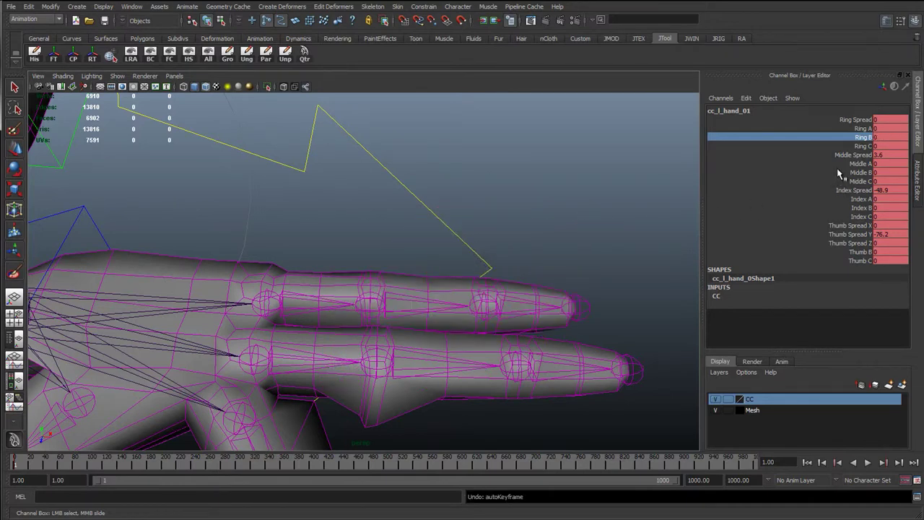
{"action": "left_click", "coordinate": [855, 146]}
{"action": "middle_click_drag", "start_coordinate": [505, 206], "coordinate": [157, 199]}
{"action": "key", "text": "ctrl+z"}
Try to rotate the ring finger's last joint, jtBn_l_RingC_01, directly with the Rotate tool
{"action": "left_click", "coordinate": [476, 305]}
{"action": "key", "text": "w"}
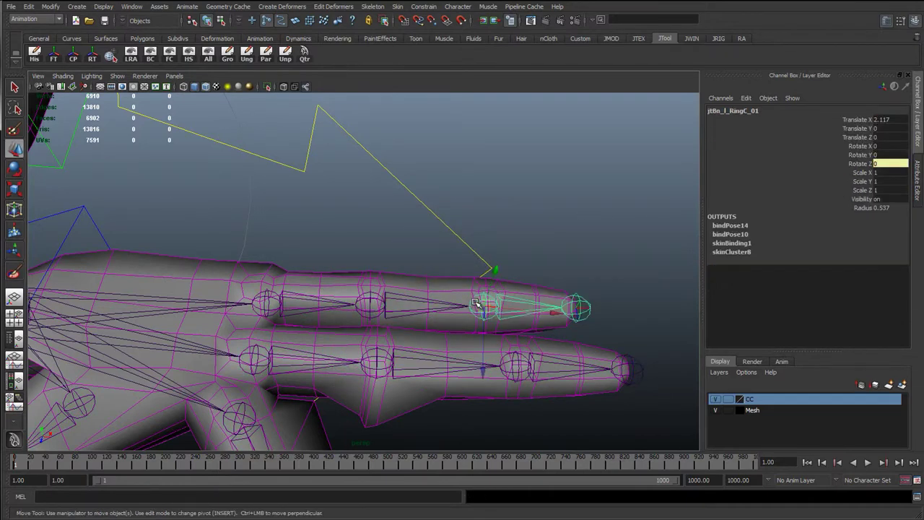
{"action": "key", "text": "e"}
{"action": "left_click_drag", "start_coordinate": [483, 262], "coordinate": [507, 169], "text": "alt"}
{"action": "left_click", "coordinate": [533, 177]}
{"action": "left_click_drag", "start_coordinate": [412, 210], "coordinate": [477, 217]}
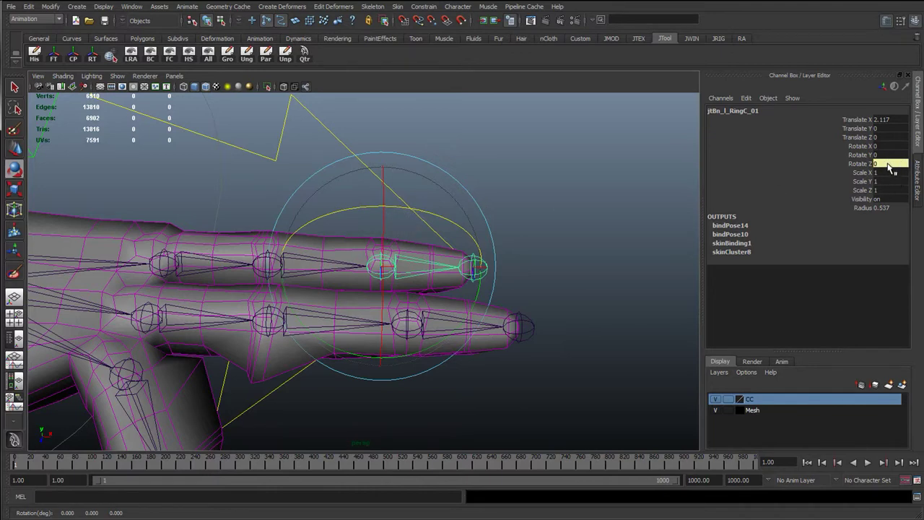
{"action": "mouse_move", "coordinate": [358, 241]}
{"action": "left_mouse_down", "text": "alt"}
{"action": "mouse_move", "coordinate": [330, 238]}
{"action": "mouse_move", "coordinate": [372, 248]}
{"action": "left_mouse_up", "text": "alt"}
Set Ring Spread to about 66.3 on the left hand control to swing the ring finger outward
{"action": "left_click", "coordinate": [115, 172]}
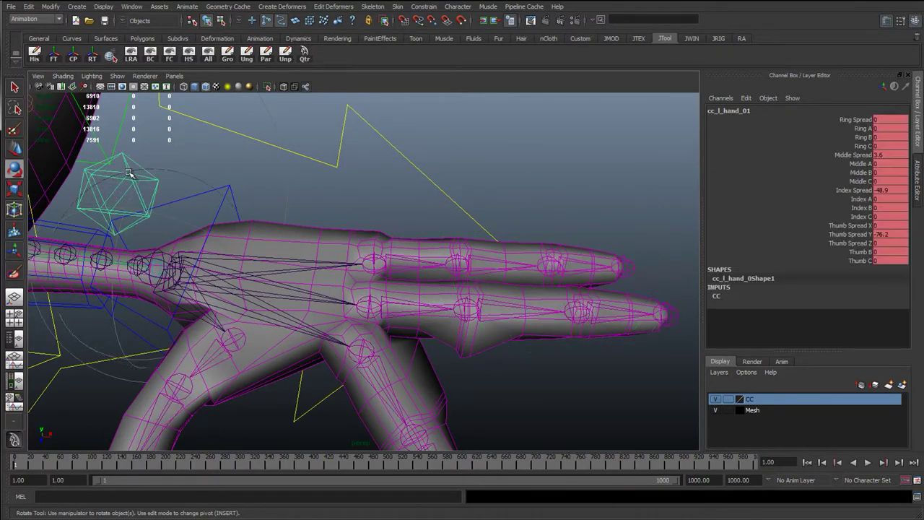
{"action": "left_click", "coordinate": [856, 120]}
{"action": "middle_click_drag", "start_coordinate": [506, 239], "coordinate": [404, 246]}
Select the ring finger's base joint, jtBn_l_RingA_01, at the knuckle
{"action": "left_click_drag", "start_coordinate": [404, 245], "coordinate": [378, 200], "text": "alt"}
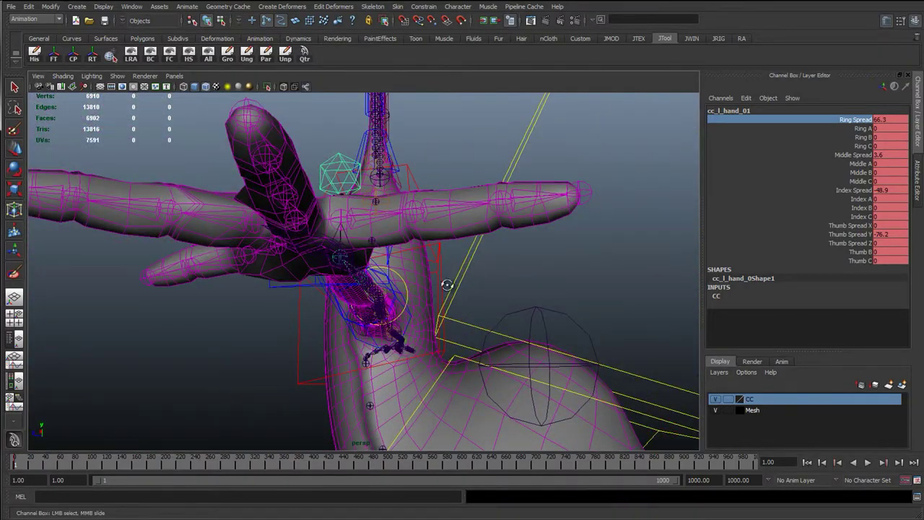
{"action": "left_click_drag", "start_coordinate": [447, 291], "coordinate": [367, 287], "text": "alt"}
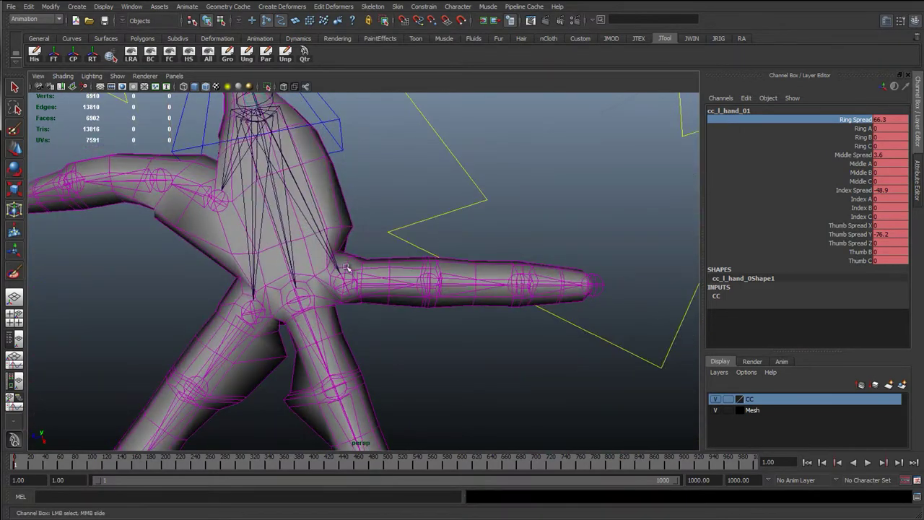
{"action": "scroll", "coordinate": [374, 284], "scroll_direction": "up", "scroll_amount": 3}
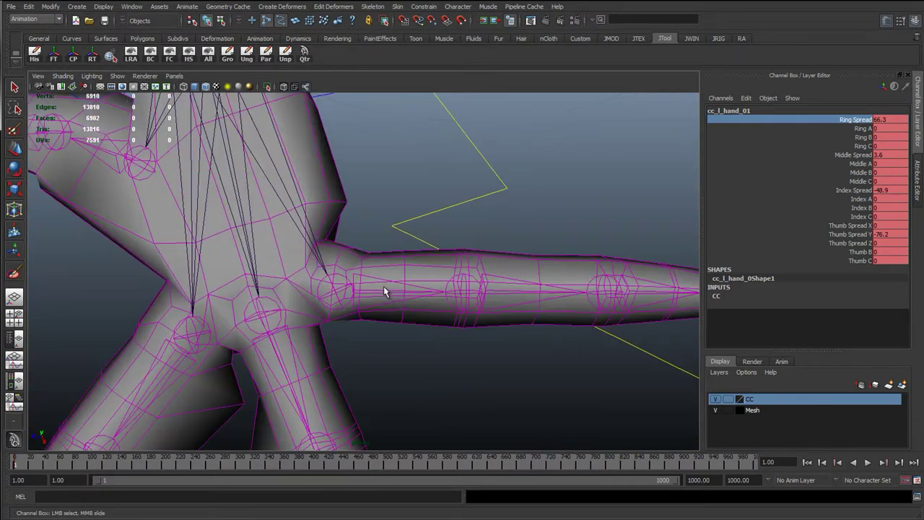
{"action": "key", "text": "q"}
{"action": "left_click", "coordinate": [377, 297]}
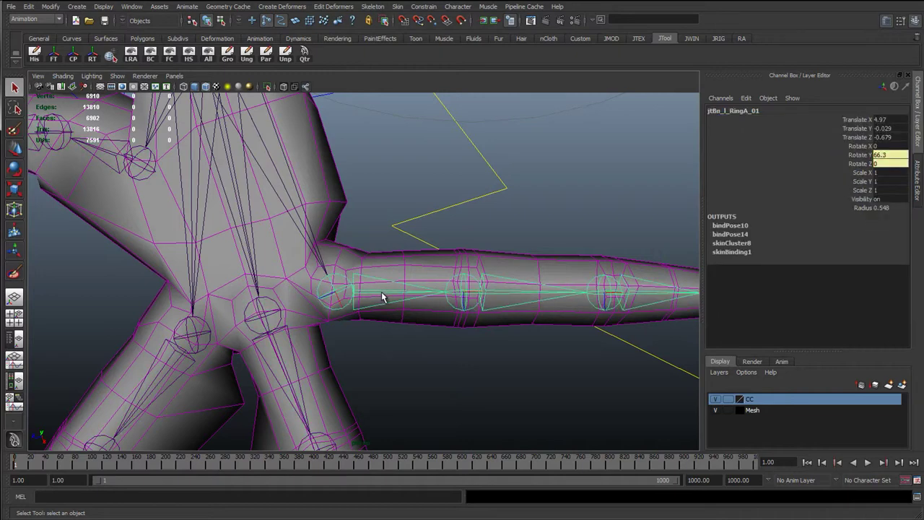
Try rotating the ring finger's base joint about X to about -87.9 degrees, and undo the rotation
{"action": "key", "text": "e"}
{"action": "key", "text": "f"}
{"action": "left_click_drag", "start_coordinate": [382, 306], "coordinate": [367, 282], "text": "alt"}
{"action": "left_click_drag", "start_coordinate": [357, 215], "coordinate": [424, 228]}
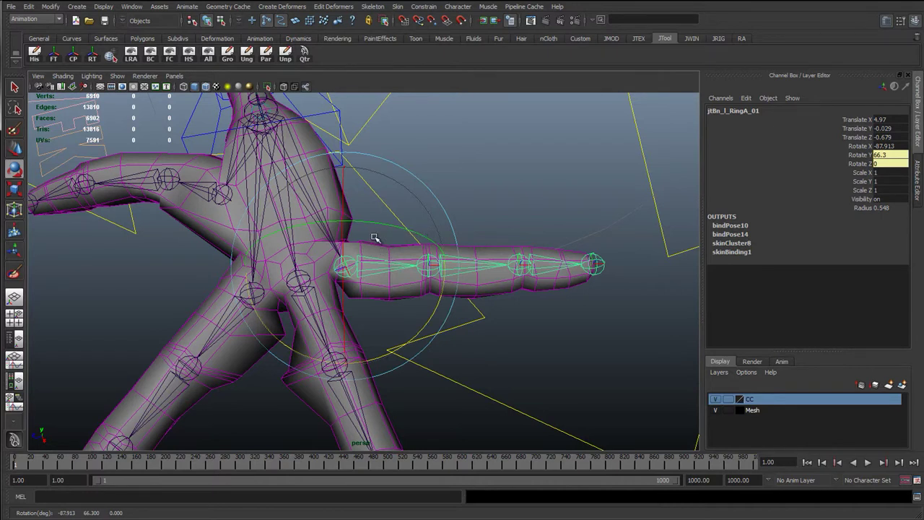
{"action": "key", "text": "ctrl+z"}
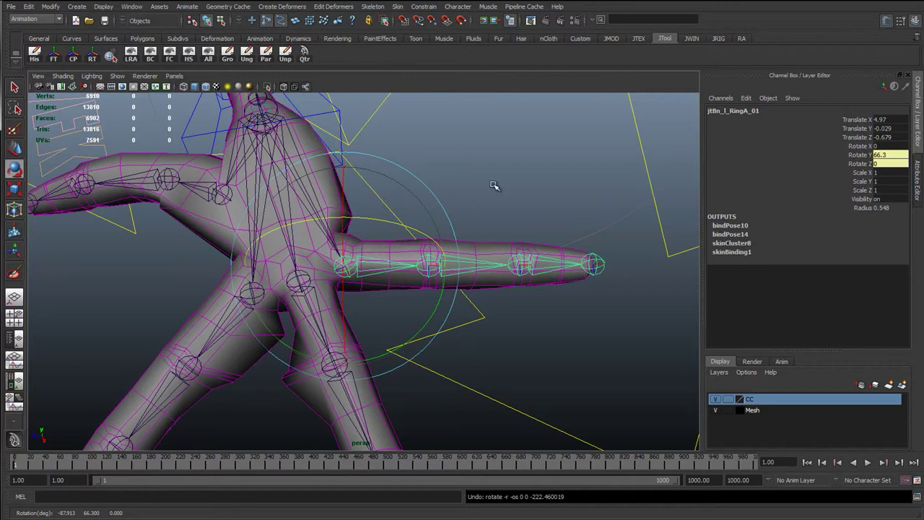
Set the Rotate tool's rotate mode to Gimbal and close its settings
{"action": "mouse_move", "coordinate": [494, 185]}
{"action": "left_mouse_down"}
{"action": "mouse_move", "coordinate": [515, 172]}
{"action": "mouse_move", "coordinate": [494, 186]}
{"action": "left_mouse_up"}
{"action": "double_click", "coordinate": [16, 172]}
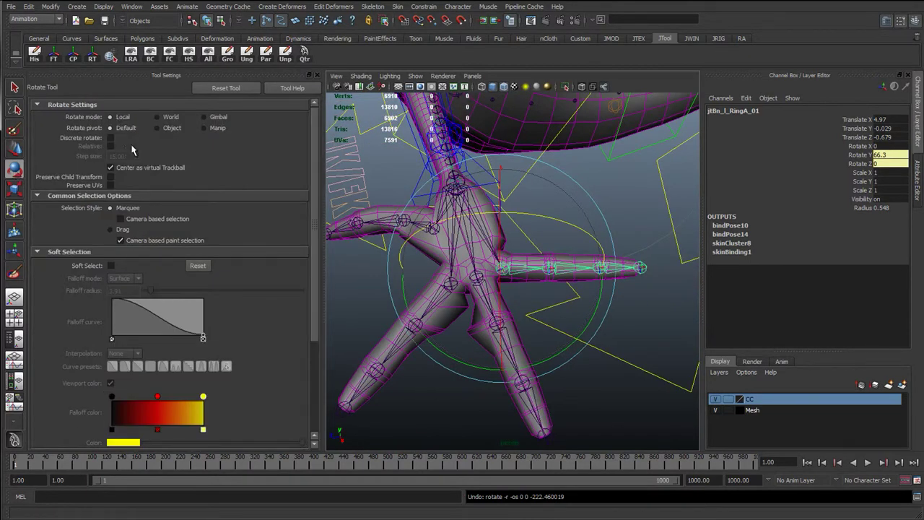
{"action": "left_click", "coordinate": [205, 117]}
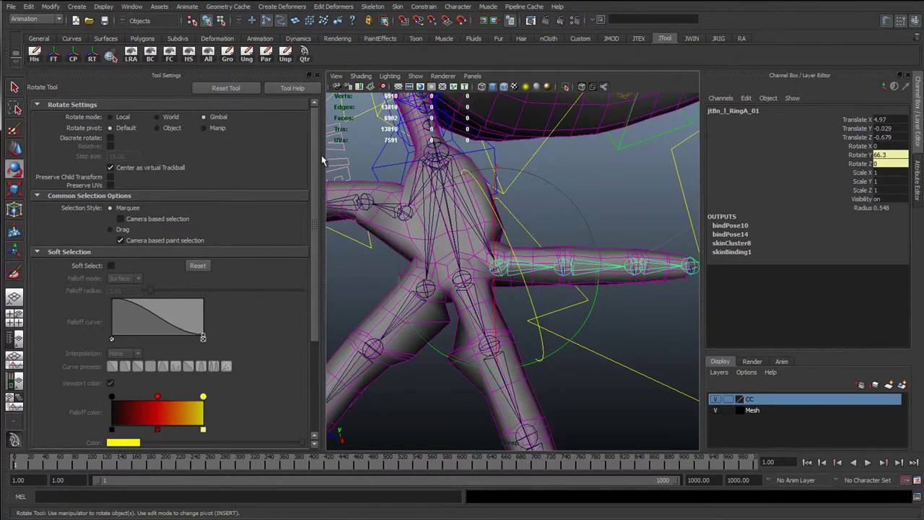
{"action": "left_click", "coordinate": [318, 76]}
Examine the gimbal rotation rings of the ring finger's base joint from several angles
{"action": "right_click_drag", "start_coordinate": [409, 246], "coordinate": [328, 250], "text": "alt"}
{"action": "left_click_drag", "start_coordinate": [294, 266], "coordinate": [295, 337], "text": "alt"}
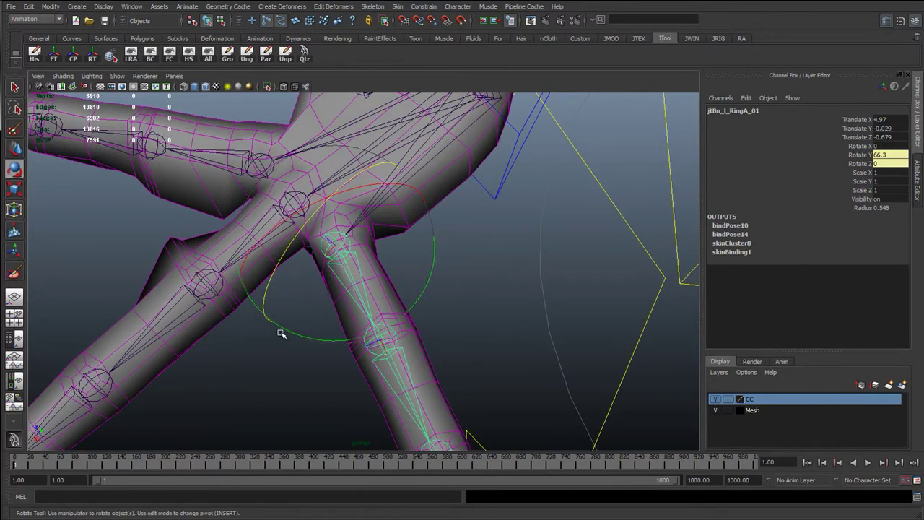
{"action": "left_click_drag", "start_coordinate": [303, 303], "coordinate": [319, 139], "text": "alt"}
{"action": "left_click_drag", "start_coordinate": [321, 303], "coordinate": [350, 201], "text": "alt"}
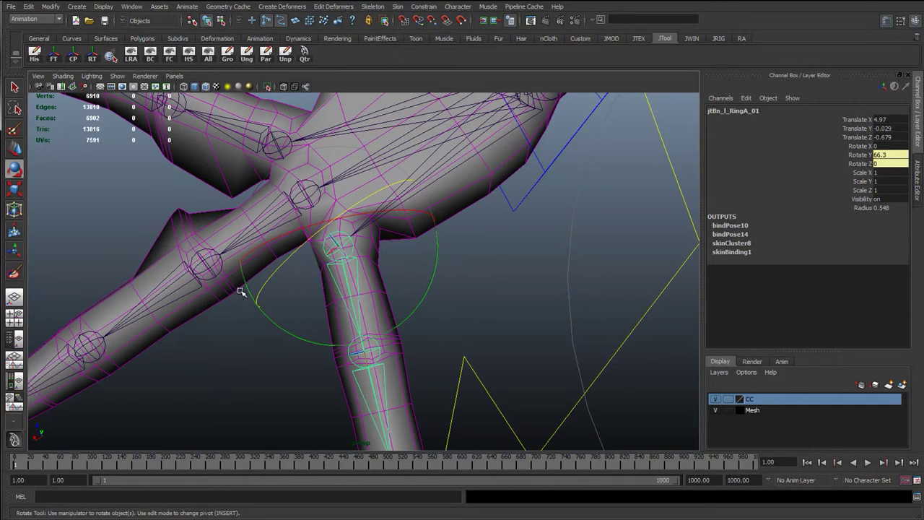
{"action": "left_click_drag", "start_coordinate": [323, 313], "coordinate": [367, 306], "text": "alt"}
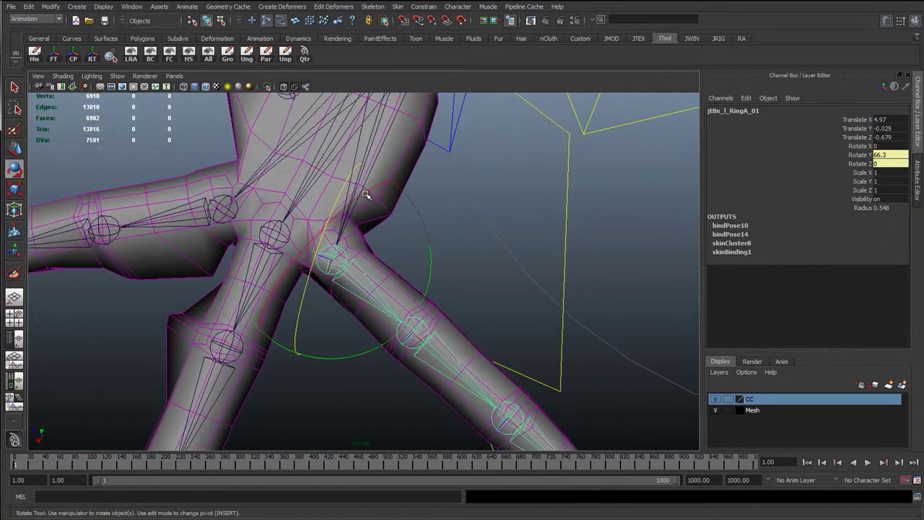
{"action": "left_click_drag", "start_coordinate": [366, 195], "coordinate": [357, 166], "text": "alt"}
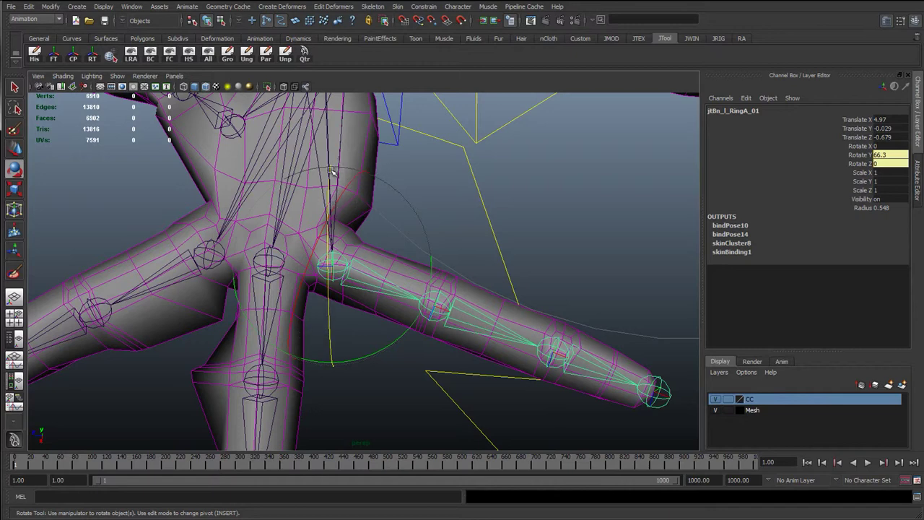
{"action": "mouse_move", "coordinate": [330, 269]}
{"action": "left_mouse_down", "text": "alt"}
{"action": "mouse_move", "coordinate": [345, 278]}
{"action": "mouse_move", "coordinate": [337, 262]}
{"action": "mouse_move", "coordinate": [351, 254]}
{"action": "mouse_move", "coordinate": [341, 280]}
{"action": "left_mouse_up", "text": "alt"}
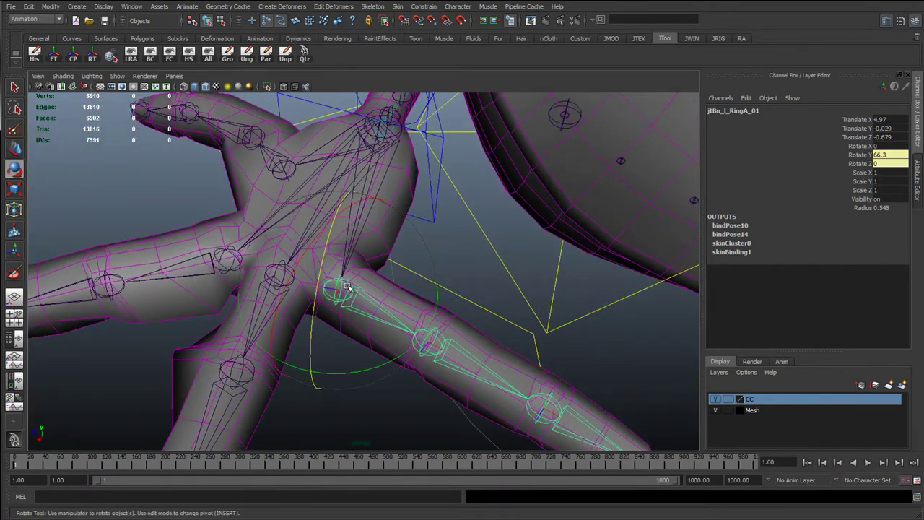
Show the ring base joint's detailed attributes and inspect its rotate order and joint orientation against the gimbal rings
{"action": "left_click", "coordinate": [922, 180]}
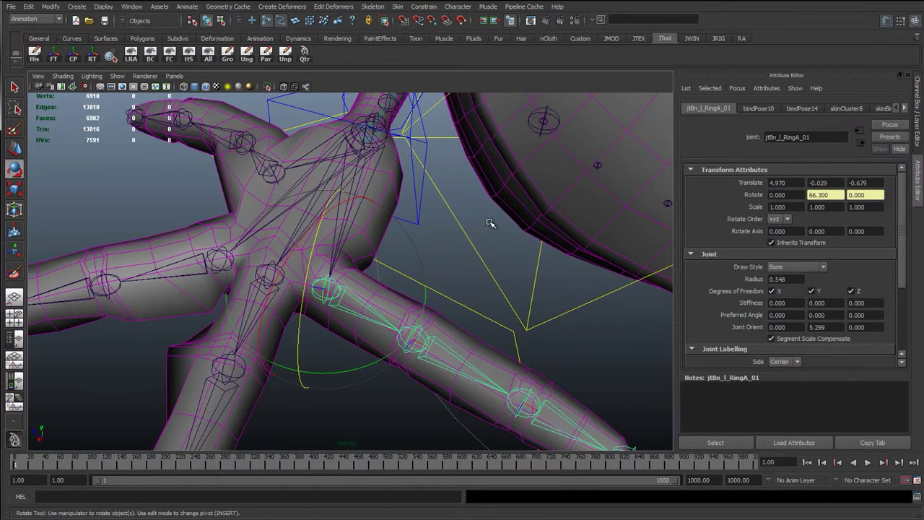
{"action": "key", "text": "q"}
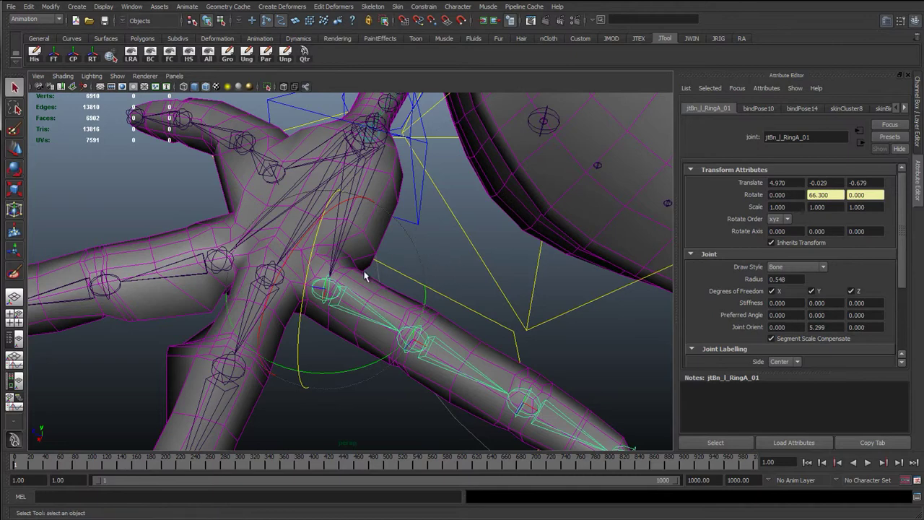
{"action": "middle_click_drag", "start_coordinate": [360, 289], "coordinate": [409, 280], "text": "alt"}
{"action": "key", "text": "w"}
{"action": "key", "text": "e"}
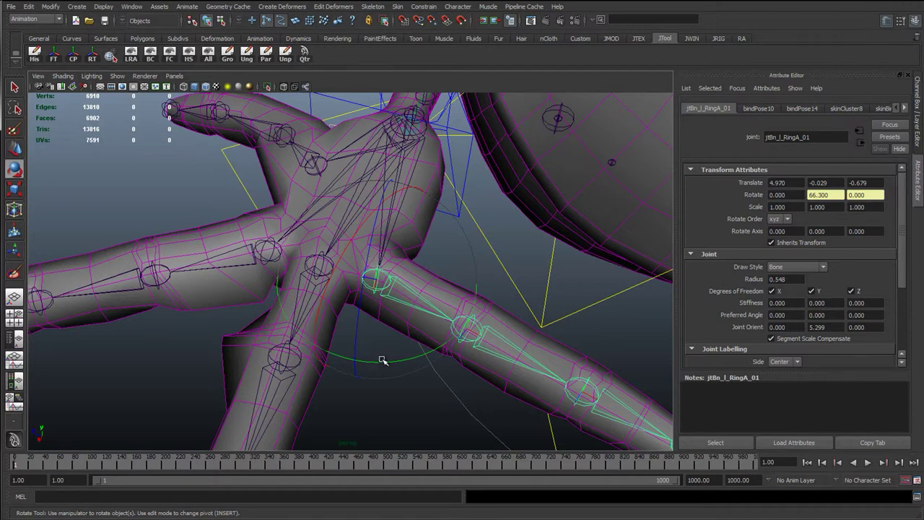
{"action": "left_click_drag", "start_coordinate": [384, 354], "coordinate": [334, 303], "text": "alt"}
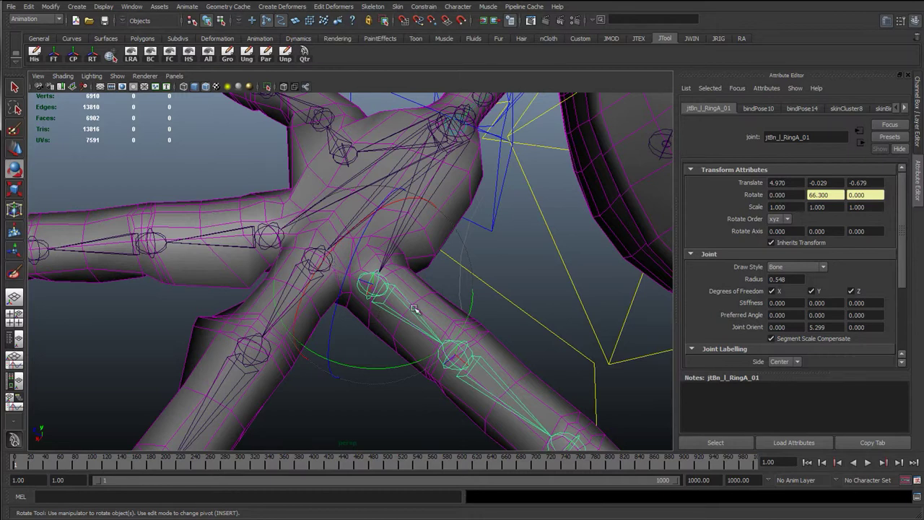
{"action": "scroll", "coordinate": [361, 239], "scroll_direction": "down", "scroll_amount": 1}
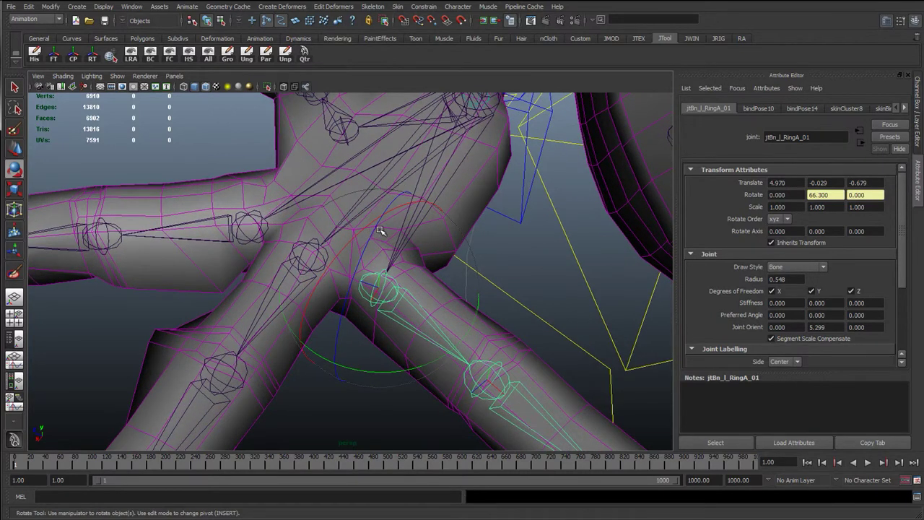
{"action": "scroll", "coordinate": [386, 256], "scroll_direction": "down", "scroll_amount": 3}
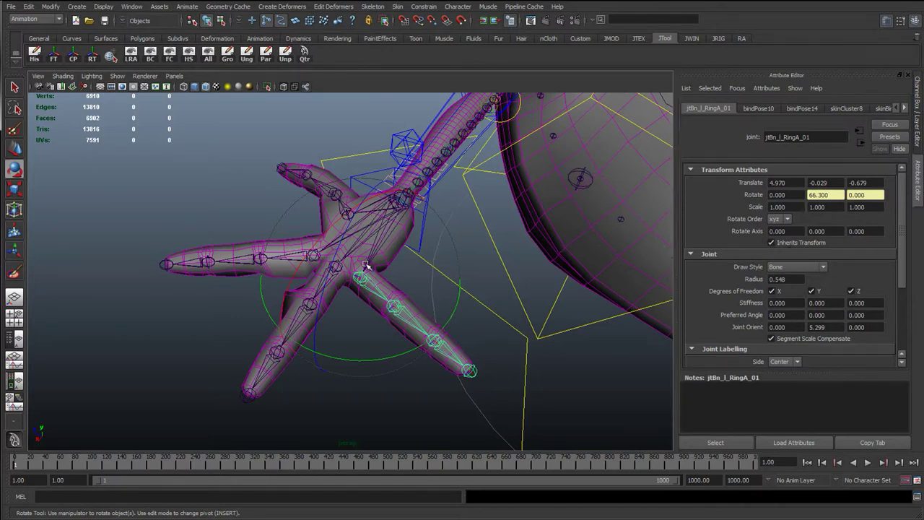
Inspect the ring finger's base joint up close and create a NURBS circle above the hand as a rotation demo object
{"action": "scroll", "coordinate": [366, 266], "scroll_direction": "up", "scroll_amount": 3}
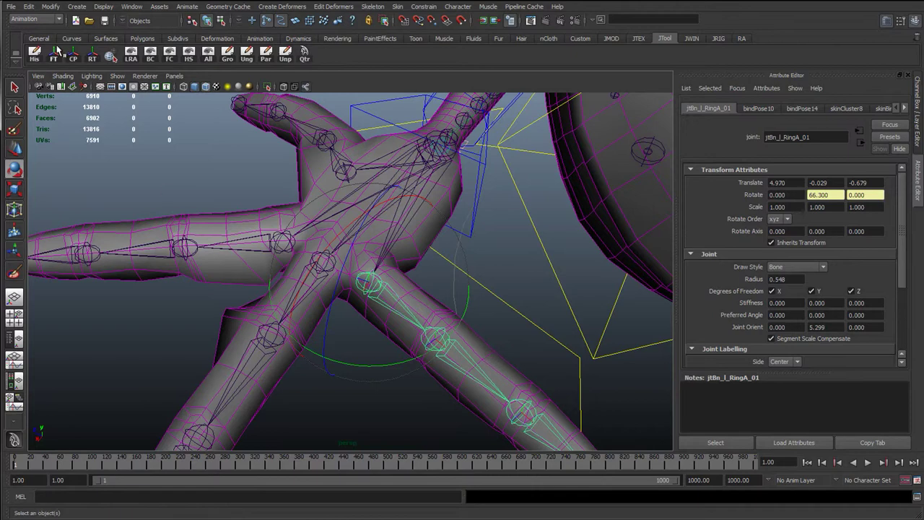
{"action": "left_click_drag", "start_coordinate": [259, 263], "coordinate": [332, 216], "text": "alt"}
{"action": "left_click", "coordinate": [331, 218]}
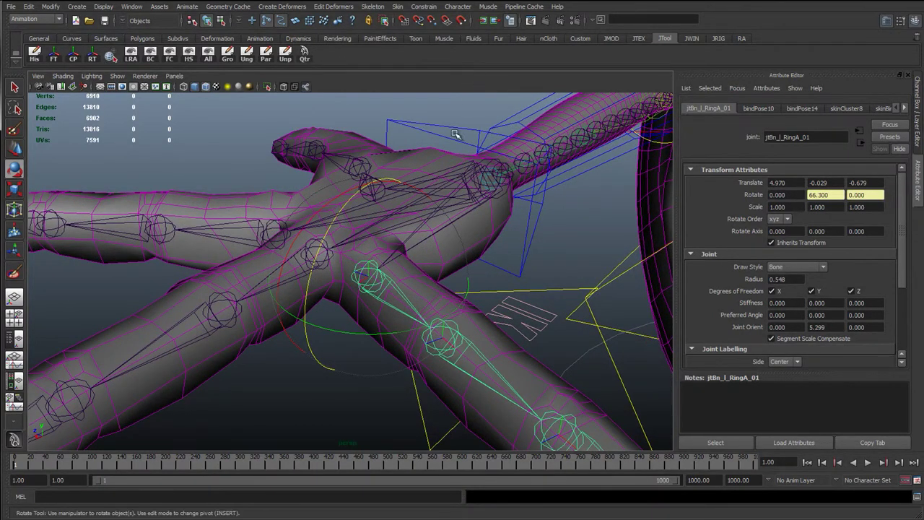
{"action": "right_click_drag", "start_coordinate": [446, 169], "coordinate": [432, 280], "text": "alt"}
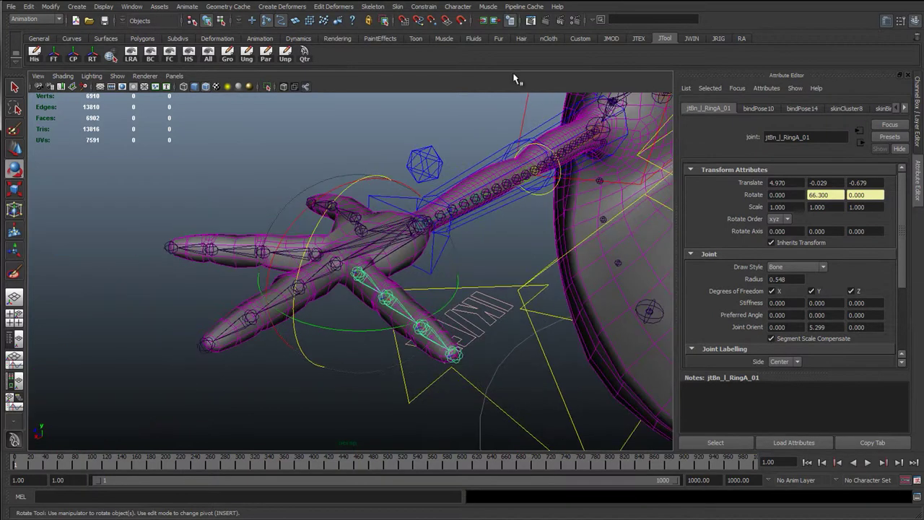
{"action": "left_click", "coordinate": [72, 39]}
{"action": "left_click", "coordinate": [34, 55]}
{"action": "scroll", "coordinate": [344, 309], "scroll_direction": "up", "scroll_amount": 5}
{"action": "left_click", "coordinate": [377, 320]}
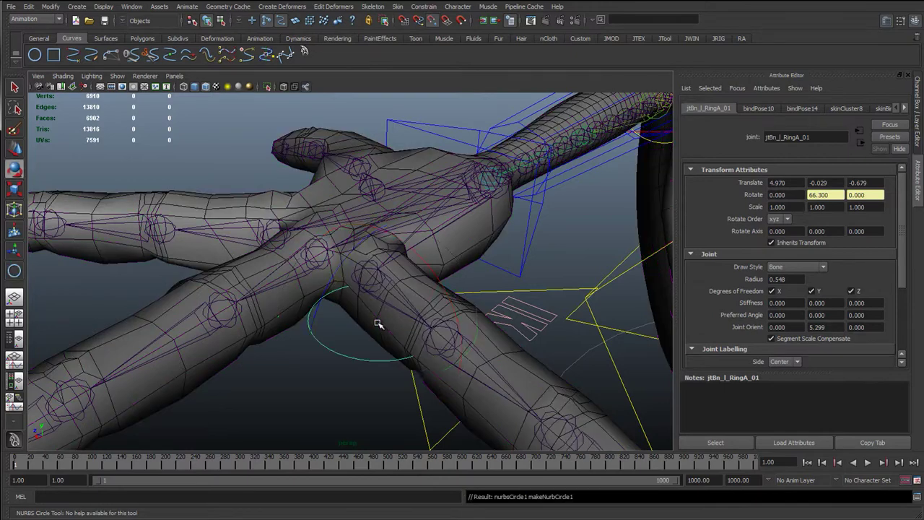
Activate the Rotate tool on the NURBS circle and show its transform attributes
{"action": "key", "text": "w"}
{"action": "scroll", "coordinate": [289, 156], "scroll_direction": "down", "scroll_amount": 5}
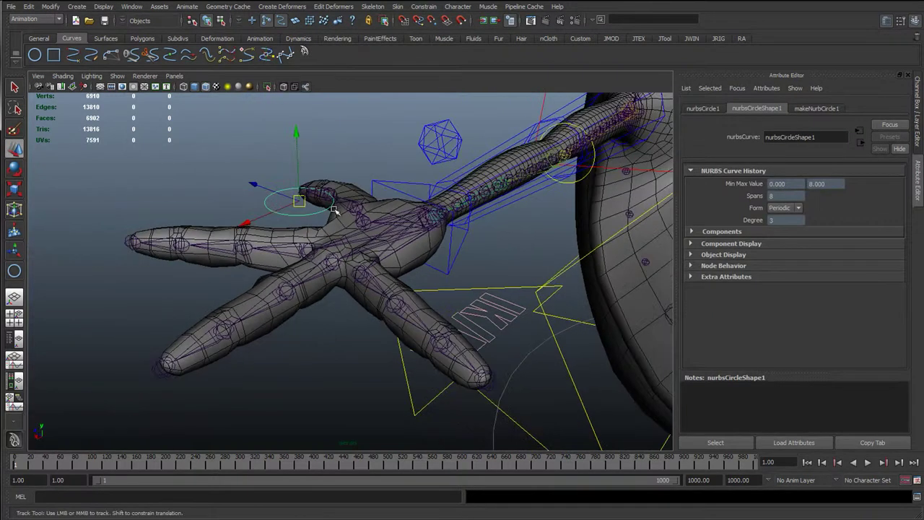
{"action": "key", "text": "e"}
{"action": "left_click_drag", "start_coordinate": [351, 155], "coordinate": [355, 216], "text": "alt"}
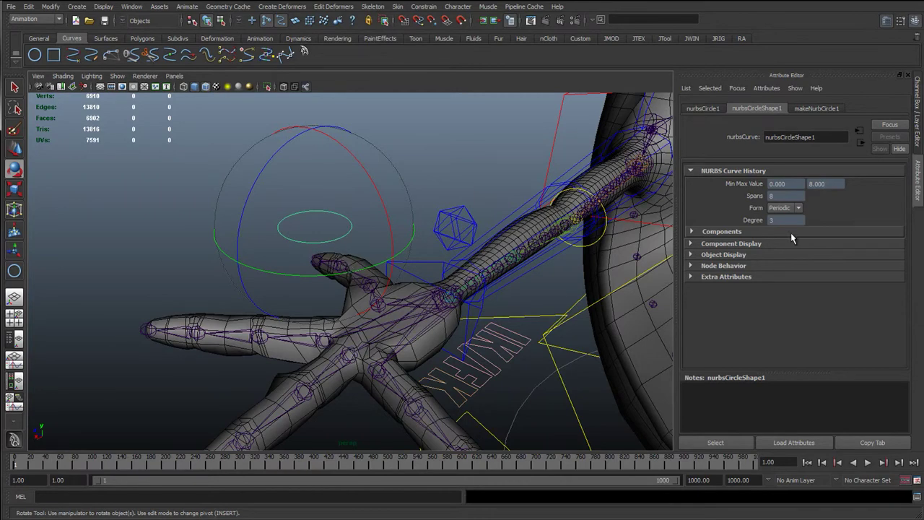
{"action": "right_click_drag", "start_coordinate": [318, 307], "coordinate": [438, 266], "text": "alt"}
{"action": "left_click_drag", "start_coordinate": [438, 266], "coordinate": [464, 256], "text": "alt"}
{"action": "left_click", "coordinate": [704, 112]}
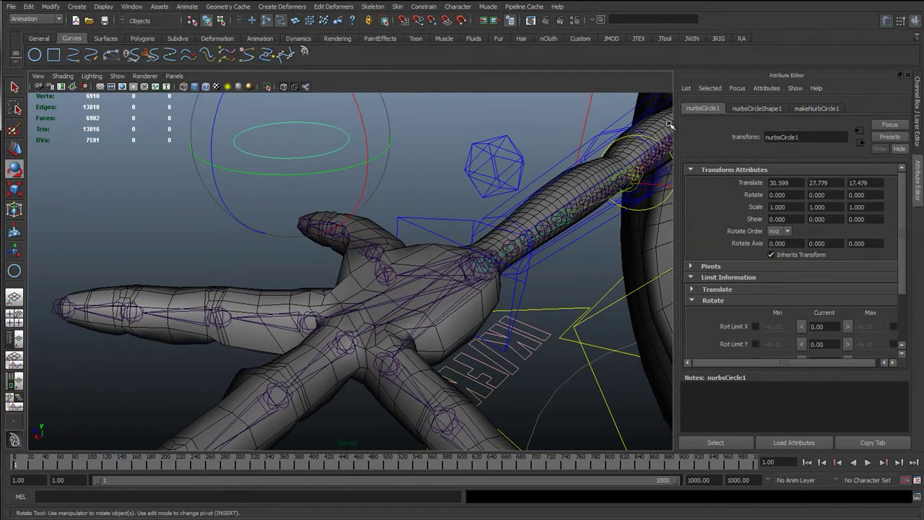
{"action": "left_click_drag", "start_coordinate": [390, 265], "coordinate": [304, 231], "text": "alt"}
{"action": "key", "text": "w"}
{"action": "left_click", "coordinate": [361, 182]}
{"action": "key", "text": "e"}
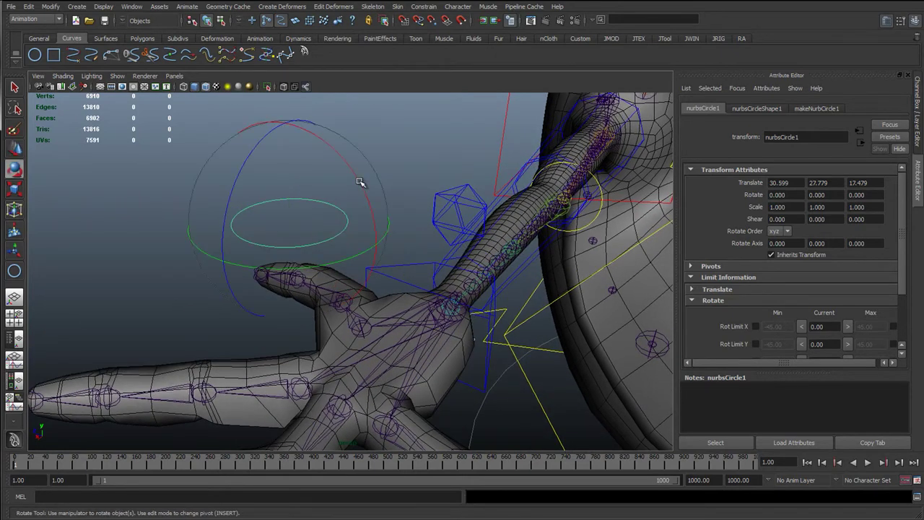
Try rotating the circle about X to about 29.3 degrees and about Z to about 16 degrees, undoing each rotation
{"action": "left_click", "coordinate": [360, 182]}
{"action": "left_click_drag", "start_coordinate": [351, 171], "coordinate": [400, 214]}
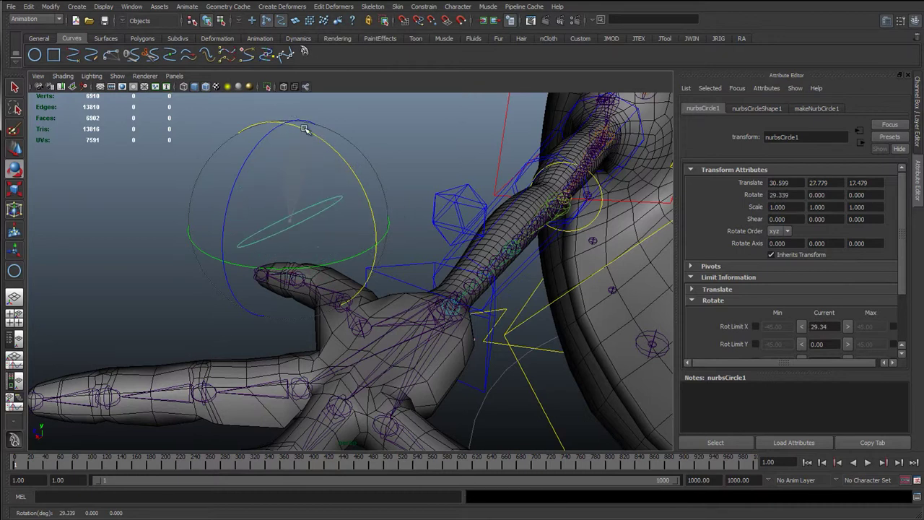
{"action": "left_click_drag", "start_coordinate": [325, 149], "coordinate": [335, 190]}
{"action": "key", "text": "ctrl+z"}
{"action": "left_click_drag", "start_coordinate": [266, 142], "coordinate": [280, 167]}
{"action": "key", "text": "ctrl+z"}
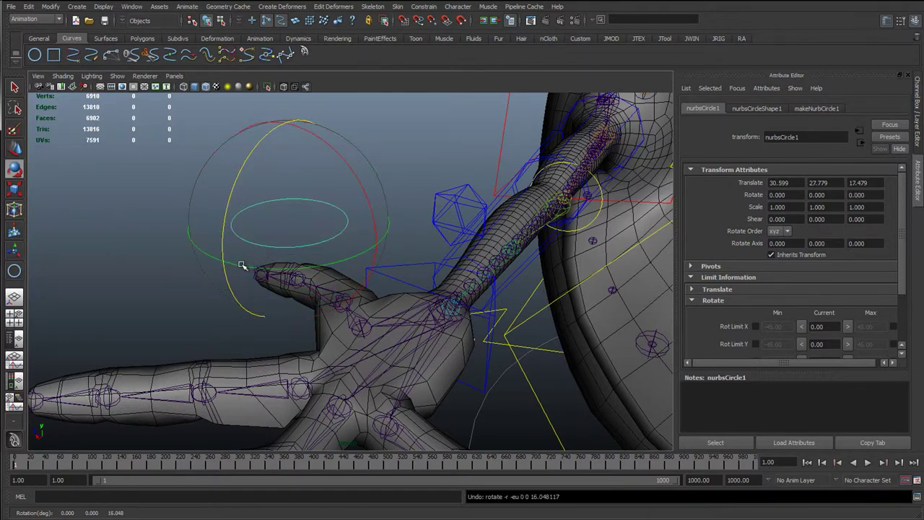
{"action": "left_click_drag", "start_coordinate": [242, 266], "coordinate": [250, 297]}
{"action": "key", "text": "ctrl+z"}
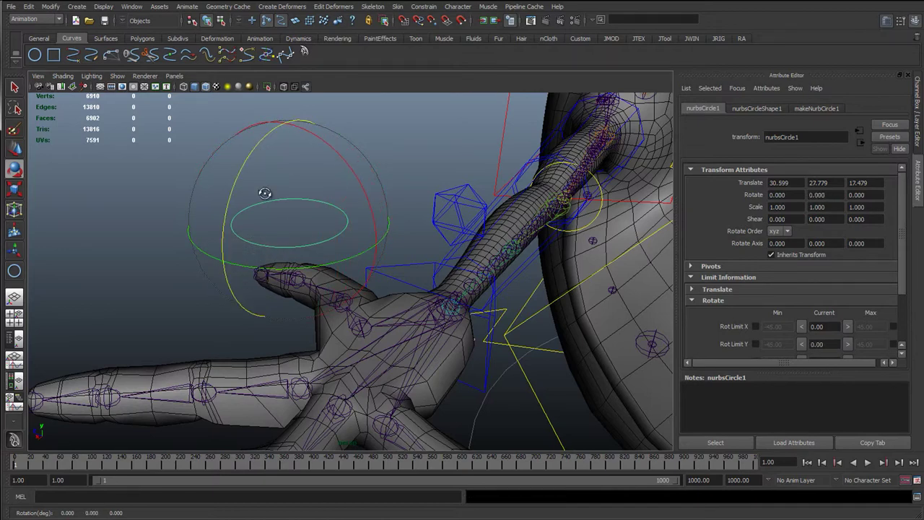
Try rotating the circle about Z to about -26.4 and -32.3 degrees and about X to about -48.5 degrees, undoing each rotation
{"action": "left_click_drag", "start_coordinate": [258, 191], "coordinate": [221, 166], "text": "alt"}
{"action": "key", "text": "ctrl+z"}
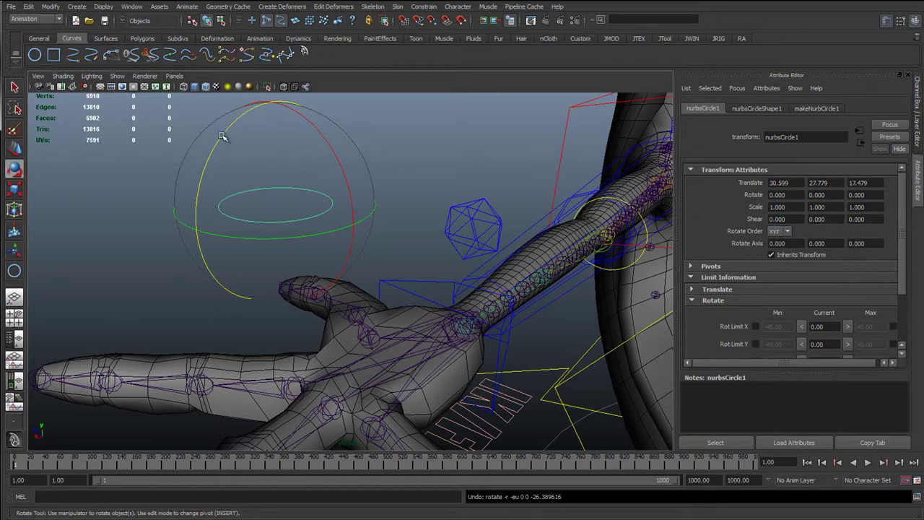
{"action": "left_click_drag", "start_coordinate": [221, 137], "coordinate": [243, 223]}
{"action": "key", "text": "ctrl+z"}
{"action": "left_click_drag", "start_coordinate": [350, 230], "coordinate": [293, 199]}
{"action": "key", "text": "ctrl+z"}
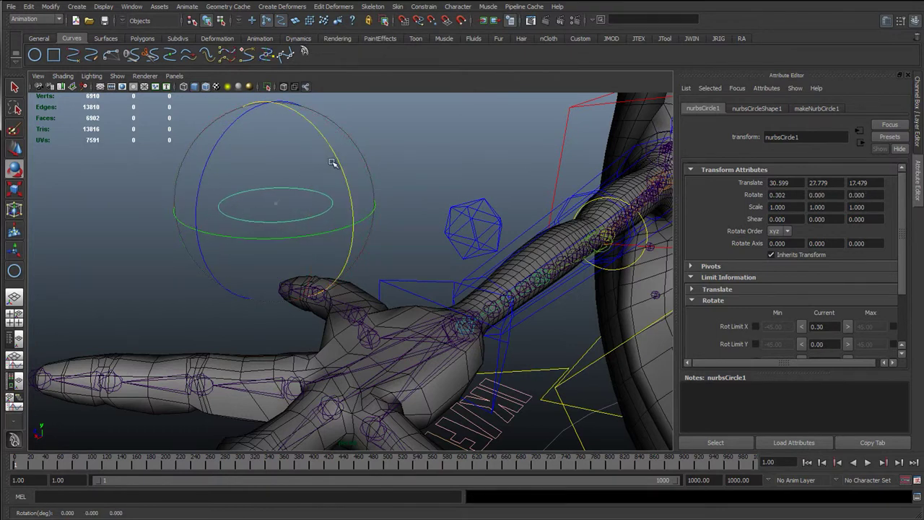
{"action": "left_click_drag", "start_coordinate": [337, 176], "coordinate": [343, 231]}
{"action": "key", "text": "ctrl+z"}
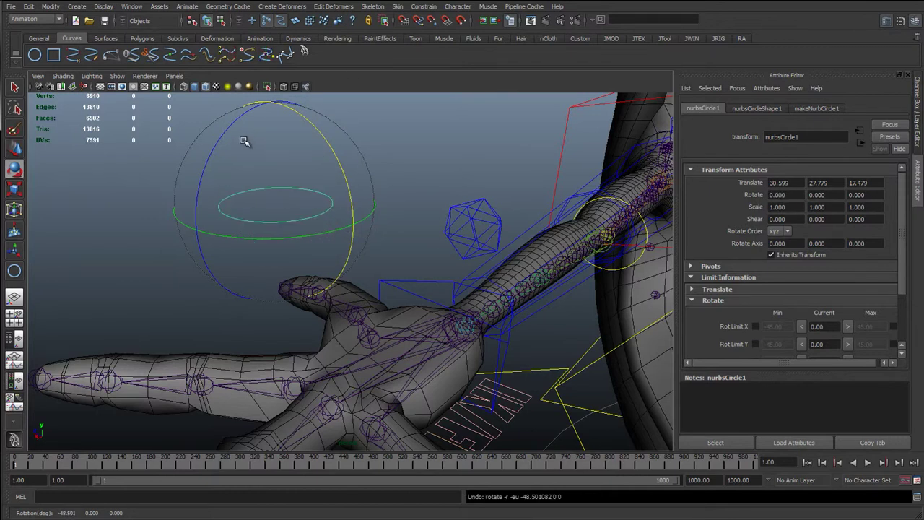
{"action": "left_click_drag", "start_coordinate": [216, 139], "coordinate": [224, 169]}
{"action": "key", "text": "ctrl+z"}
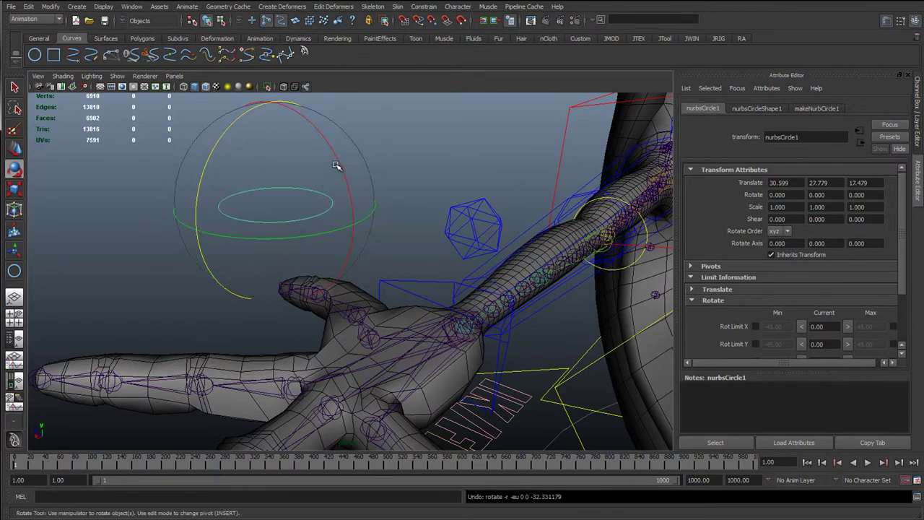
Try rotating the circle about X to about -8.9 degrees, undo it, and delete the circle
{"action": "left_click", "coordinate": [333, 231]}
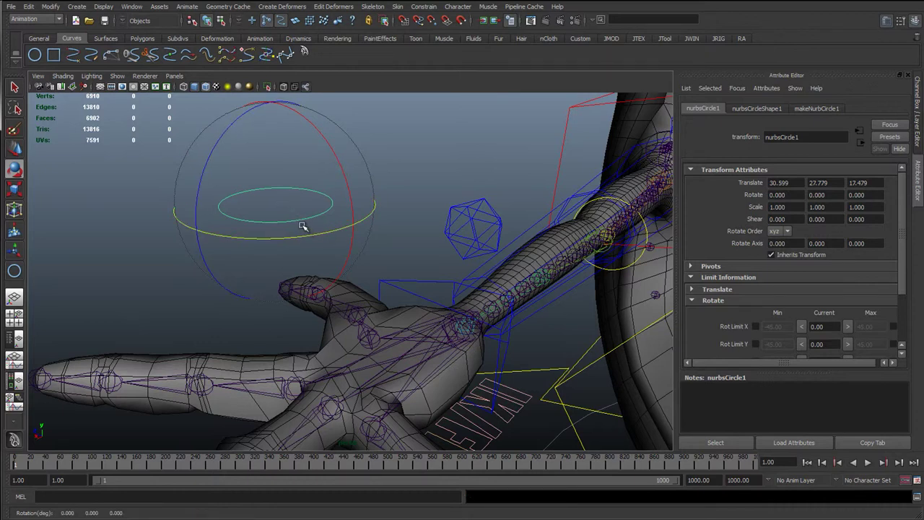
{"action": "left_click_drag", "start_coordinate": [339, 164], "coordinate": [367, 256]}
{"action": "key", "text": "ctrl+z"}
{"action": "key", "text": "ctrl+z"}
{"action": "key", "text": "ctrl+z"}
{"action": "key", "text": "ctrl+z"}
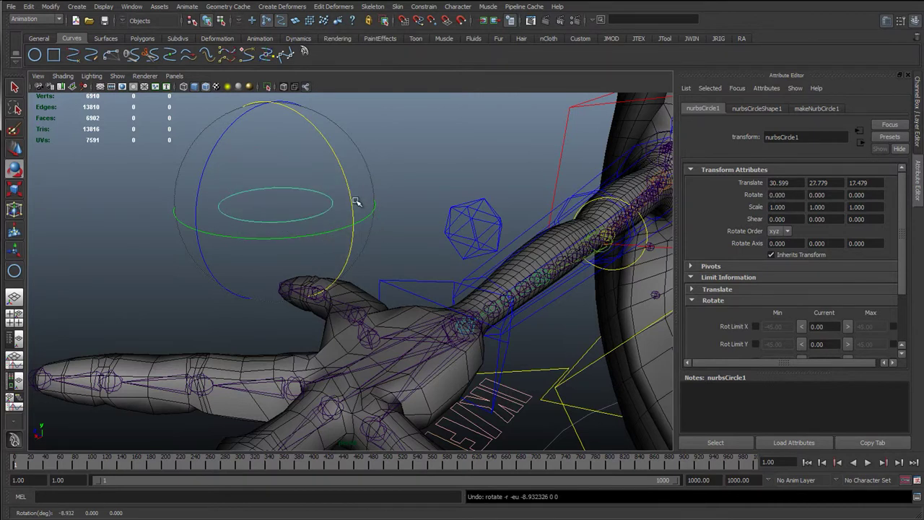
{"action": "left_click_drag", "start_coordinate": [282, 241], "coordinate": [233, 248]}
{"action": "key", "text": "Delete"}
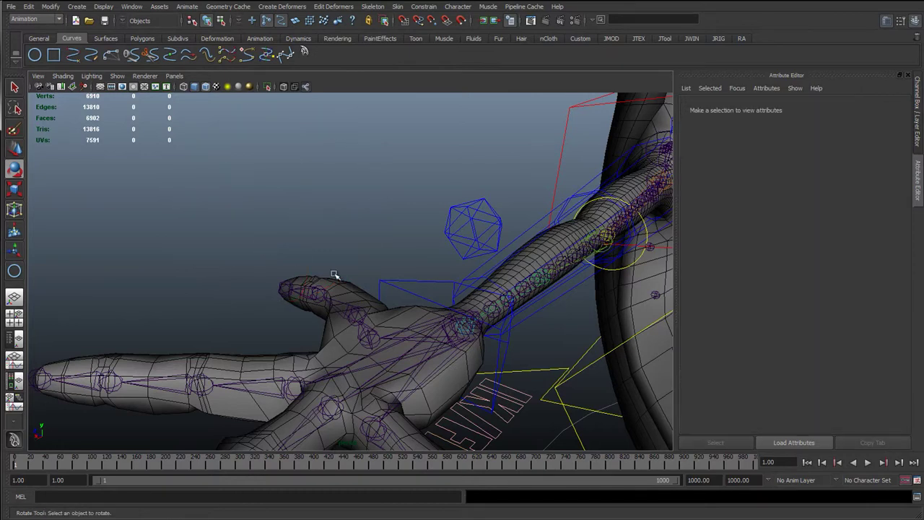
Select the ring finger's base joint and set its rotate order to xzy
{"action": "scroll", "coordinate": [397, 392], "scroll_direction": "down", "scroll_amount": 2}
{"action": "middle_click_drag", "start_coordinate": [398, 395], "coordinate": [375, 291], "text": "alt"}
{"action": "left_click", "coordinate": [351, 299]}
{"action": "scroll", "coordinate": [353, 320], "scroll_direction": "up", "scroll_amount": 2}
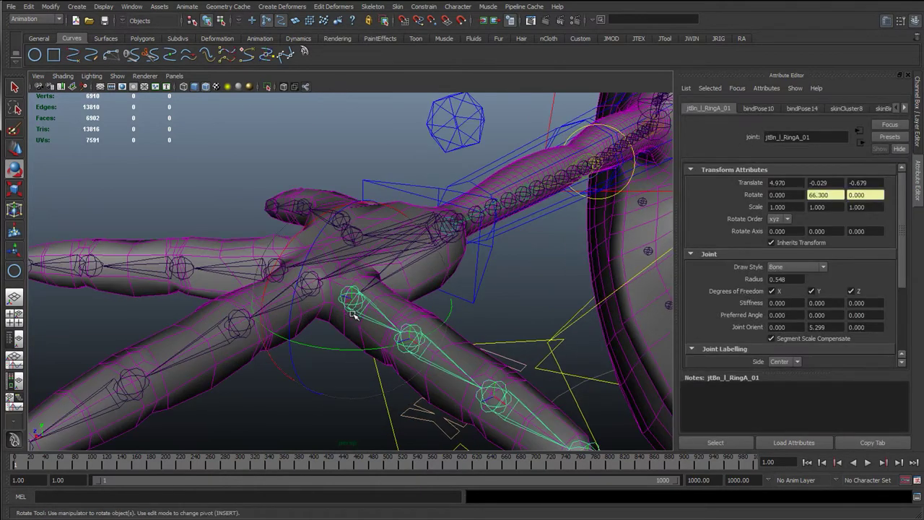
{"action": "left_click_drag", "start_coordinate": [405, 357], "coordinate": [415, 364], "text": "alt"}
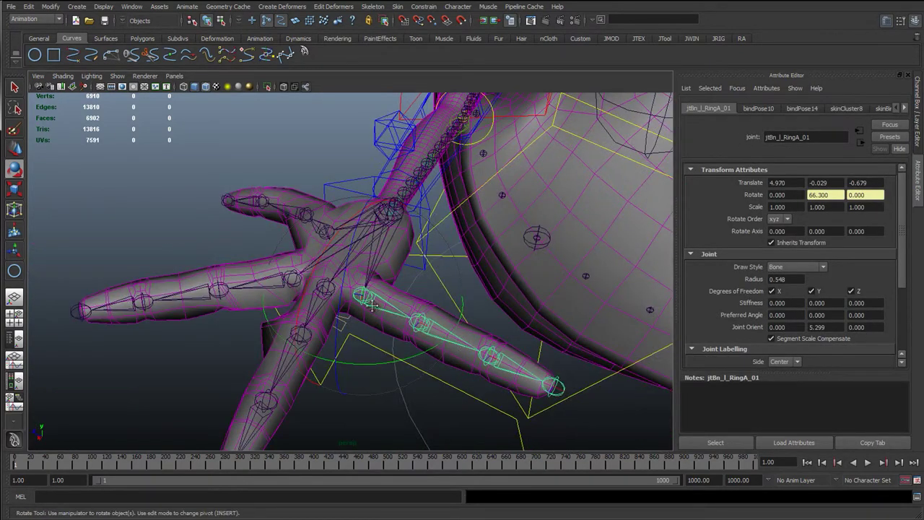
{"action": "left_click_drag", "start_coordinate": [365, 298], "coordinate": [299, 188], "text": "alt"}
{"action": "scroll", "coordinate": [359, 258], "scroll_direction": "up", "scroll_amount": 3}
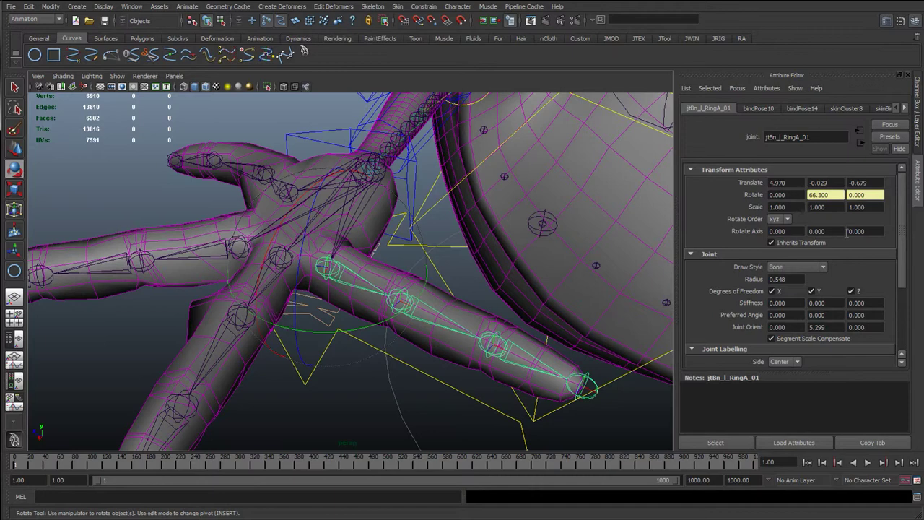
{"action": "left_click", "coordinate": [785, 219]}
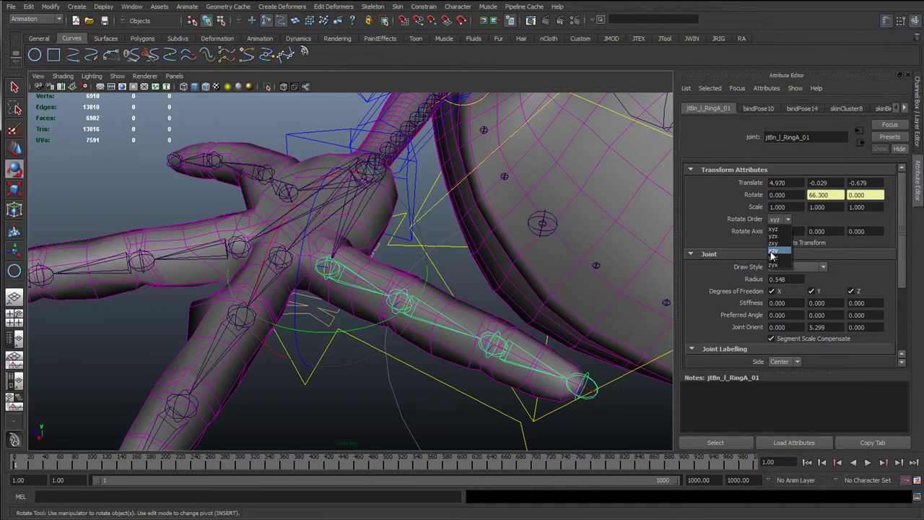
{"action": "left_click", "coordinate": [772, 251]}
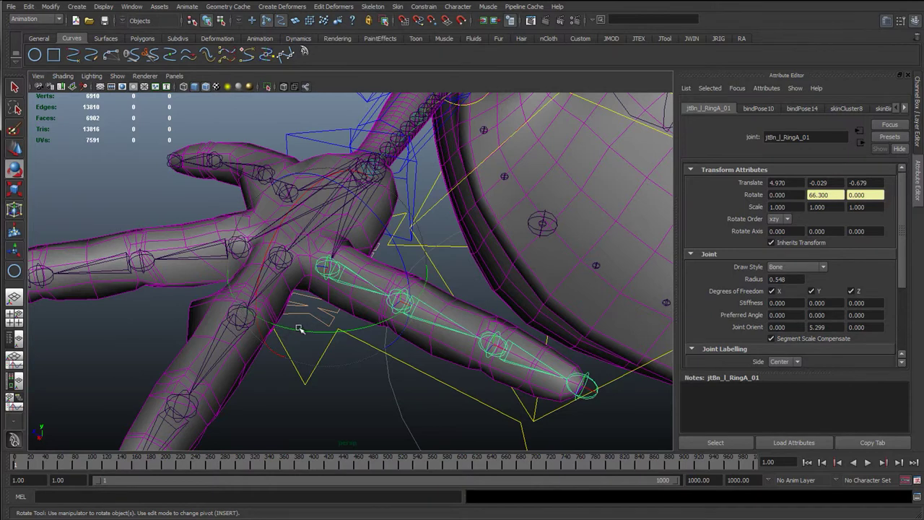
Select the left-hand control and try its Ring A and Ring B curl channels, undoing each change
{"action": "scroll", "coordinate": [264, 279], "scroll_direction": "down", "scroll_amount": 4}
{"action": "left_click_drag", "start_coordinate": [377, 334], "coordinate": [252, 353], "text": "alt"}
{"action": "left_click_drag", "start_coordinate": [350, 344], "coordinate": [346, 154], "text": "alt"}
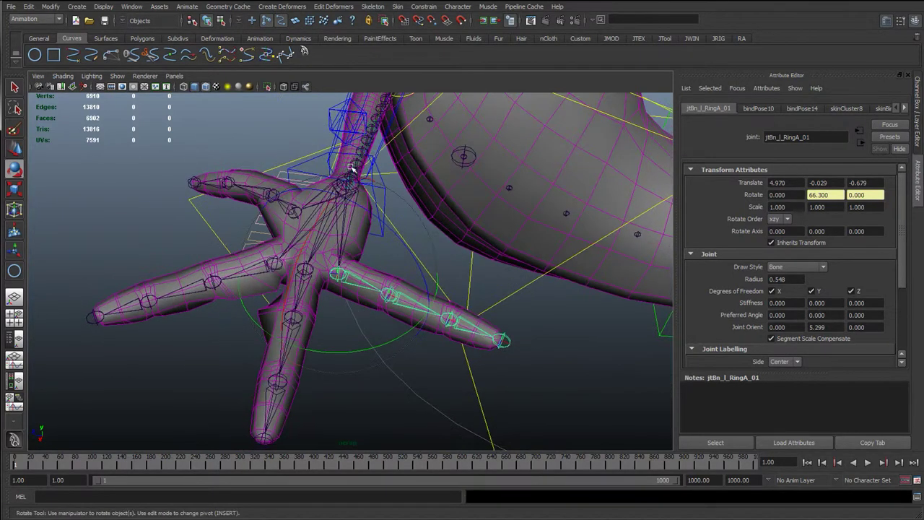
{"action": "left_click", "coordinate": [329, 117]}
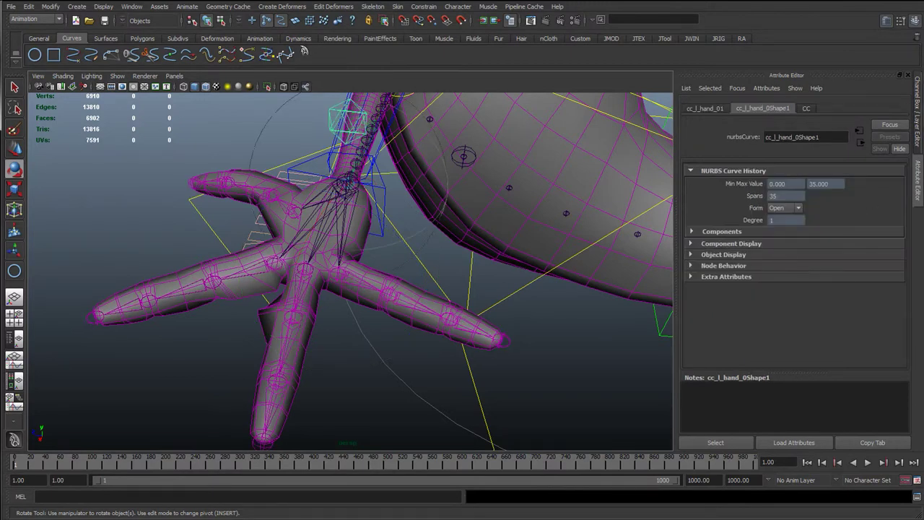
{"action": "left_click", "coordinate": [920, 127]}
{"action": "left_click", "coordinate": [863, 128]}
{"action": "middle_click_drag", "start_coordinate": [460, 250], "coordinate": [443, 284]}
{"action": "key", "text": "ctrl+z"}
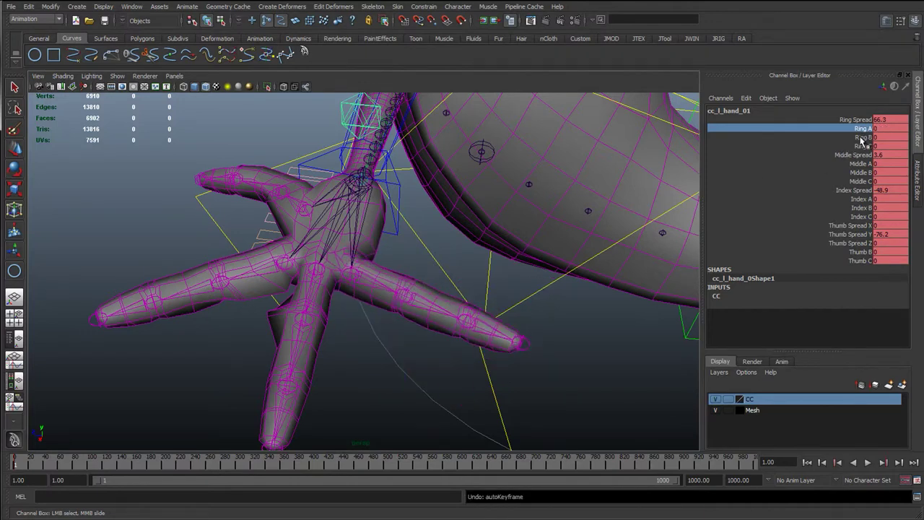
{"action": "left_click", "coordinate": [863, 138]}
{"action": "middle_click_drag", "start_coordinate": [433, 242], "coordinate": [619, 256]}
{"action": "key", "text": "ctrl+z"}
Select the ring finger's second joint, show its detailed attributes and choose xyz as its rotate order
{"action": "left_click_drag", "start_coordinate": [315, 349], "coordinate": [379, 376], "text": "alt"}
{"action": "middle_click_drag", "start_coordinate": [390, 318], "coordinate": [320, 305], "text": "alt"}
{"action": "right_click_drag", "start_coordinate": [259, 318], "coordinate": [305, 320], "text": "alt"}
{"action": "middle_click_drag", "start_coordinate": [245, 299], "coordinate": [282, 299], "text": "alt"}
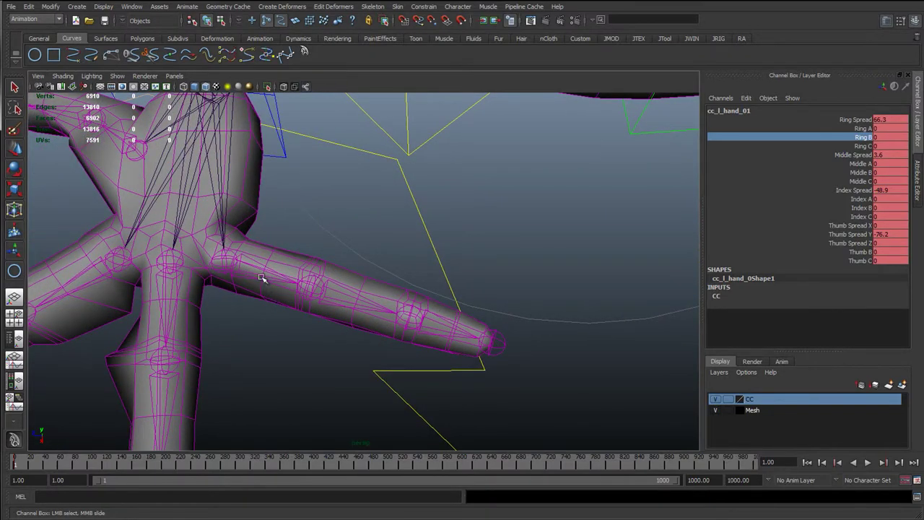
{"action": "left_click", "coordinate": [299, 274]}
{"action": "key", "text": "e"}
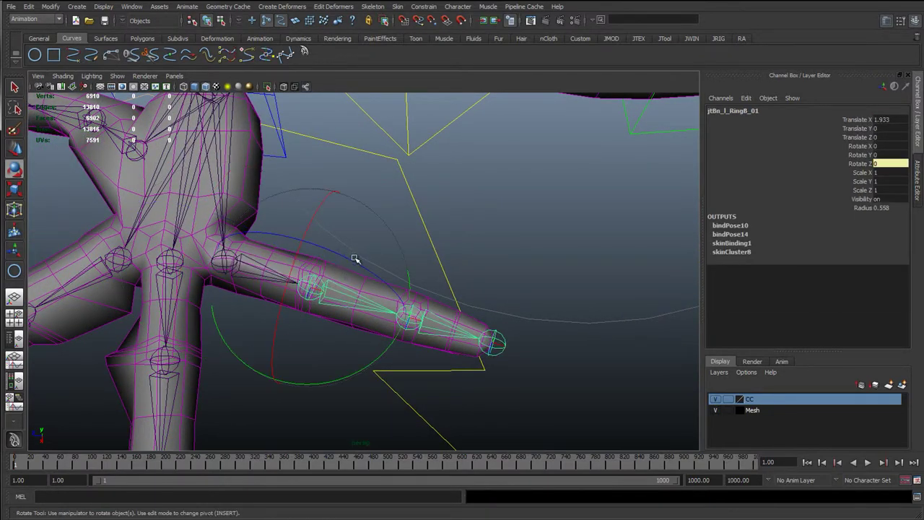
{"action": "left_click", "coordinate": [918, 180]}
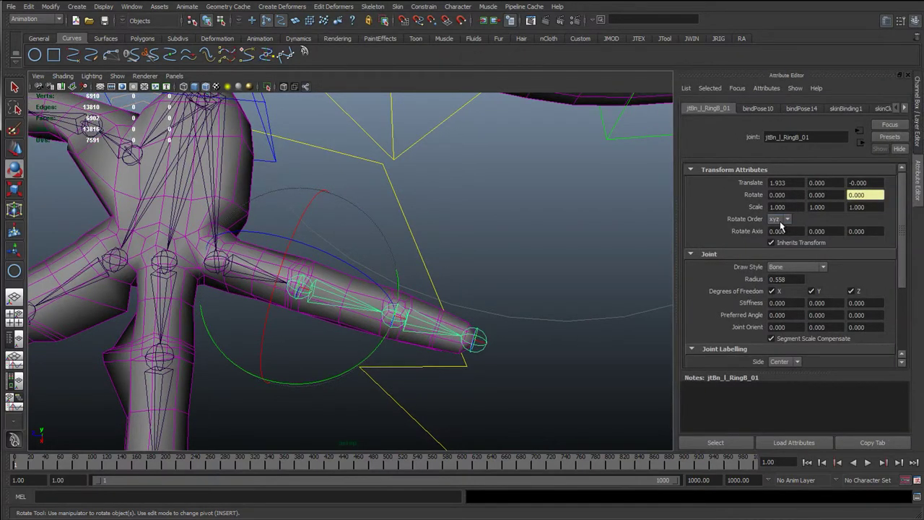
{"action": "left_click", "coordinate": [780, 222]}
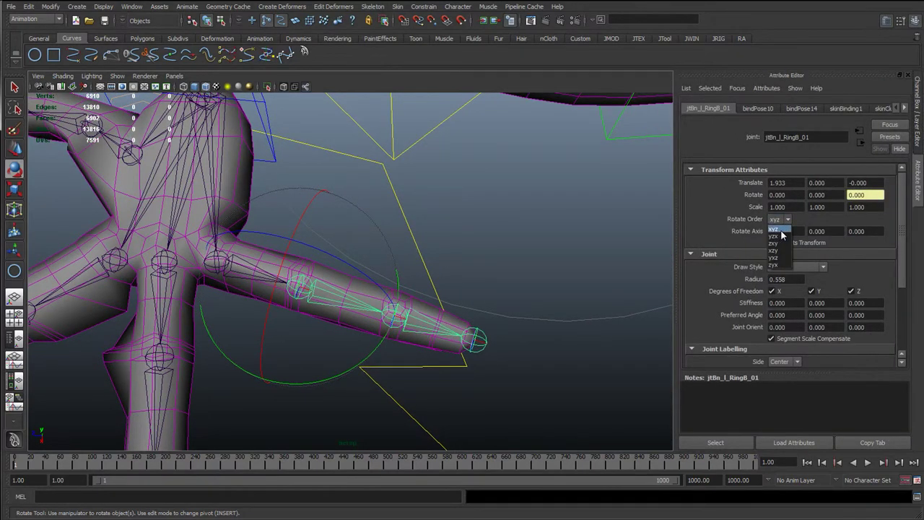
{"action": "left_click", "coordinate": [774, 228]}
Try rotating the ring finger's second joint about Y to about 54.2 degrees, and undo the rotation
{"action": "left_click_drag", "start_coordinate": [269, 298], "coordinate": [299, 258], "text": "alt"}
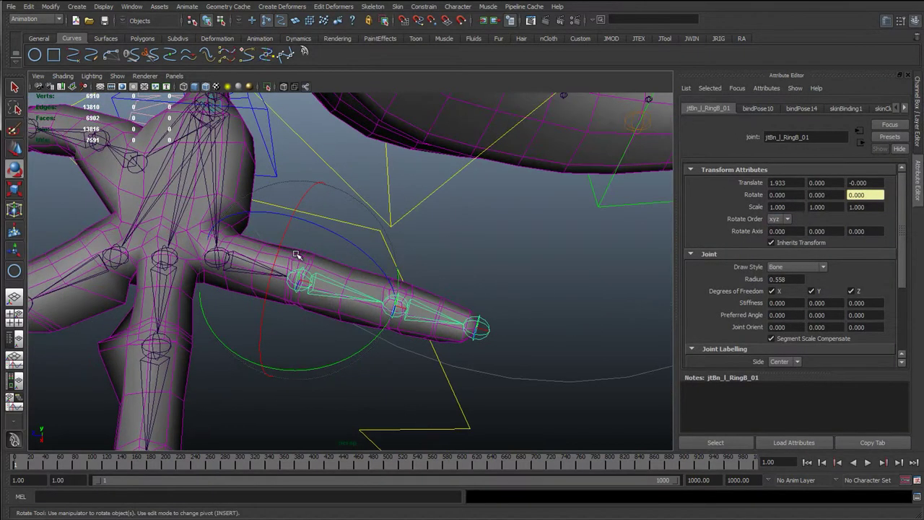
{"action": "left_click_drag", "start_coordinate": [356, 352], "coordinate": [408, 276]}
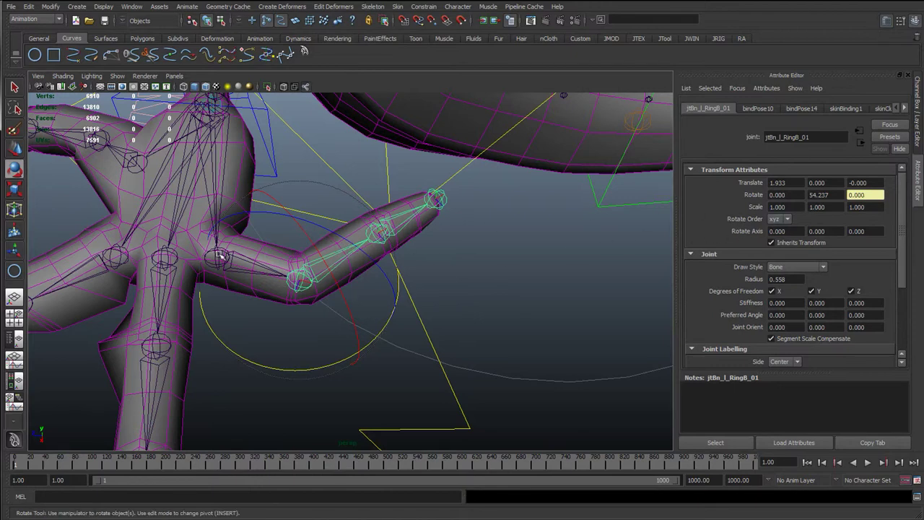
{"action": "key", "text": "ctrl+z"}
{"action": "right_click_drag", "start_coordinate": [324, 162], "coordinate": [254, 165], "text": "alt"}
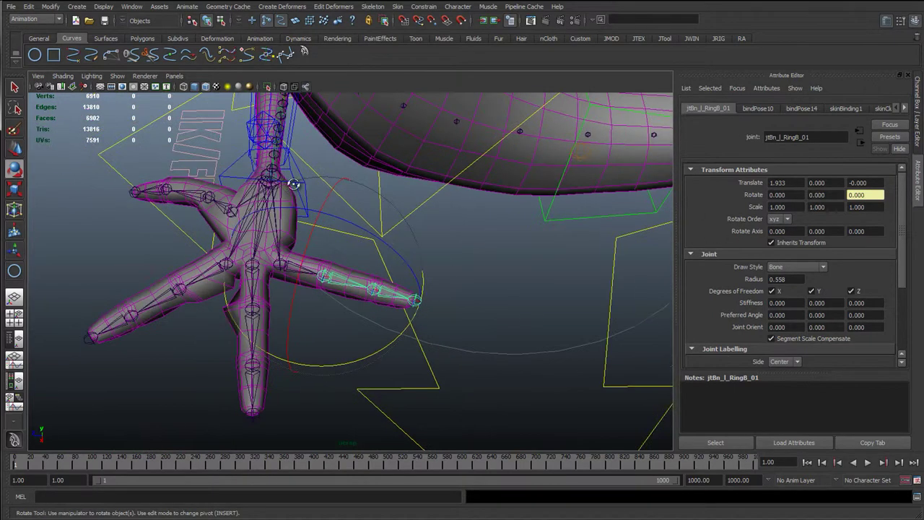
Select the left-hand control and show its finger spread and curl channels
{"action": "left_click_drag", "start_coordinate": [254, 166], "coordinate": [292, 144], "text": "alt"}
{"action": "left_click", "coordinate": [345, 119]}
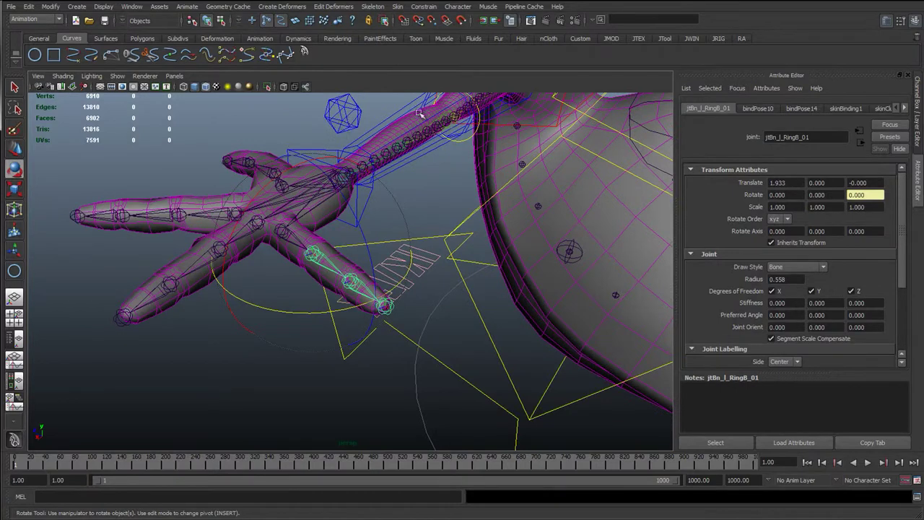
{"action": "left_click", "coordinate": [916, 112]}
{"action": "left_click_drag", "start_coordinate": [335, 234], "coordinate": [354, 262], "text": "alt"}
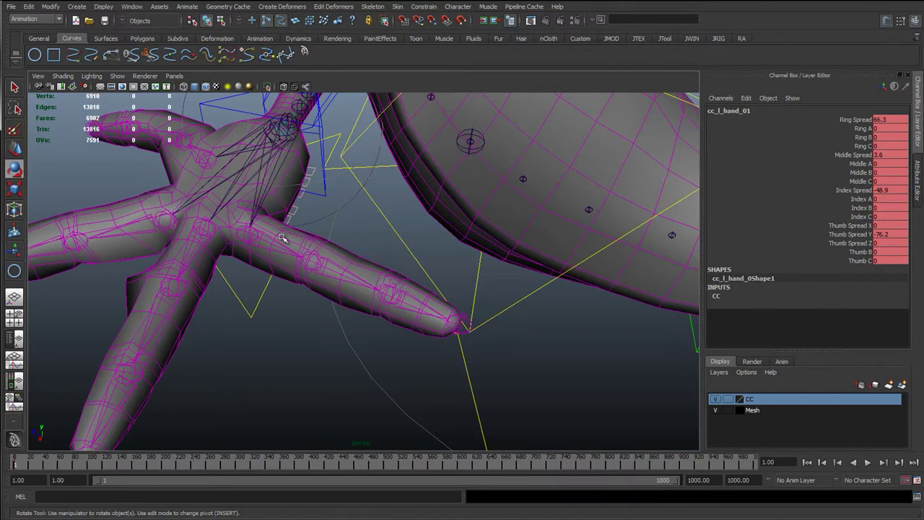
Vary the left-hand control's Ring Spread and step back through the changes to 62.3
{"action": "left_click", "coordinate": [858, 120]}
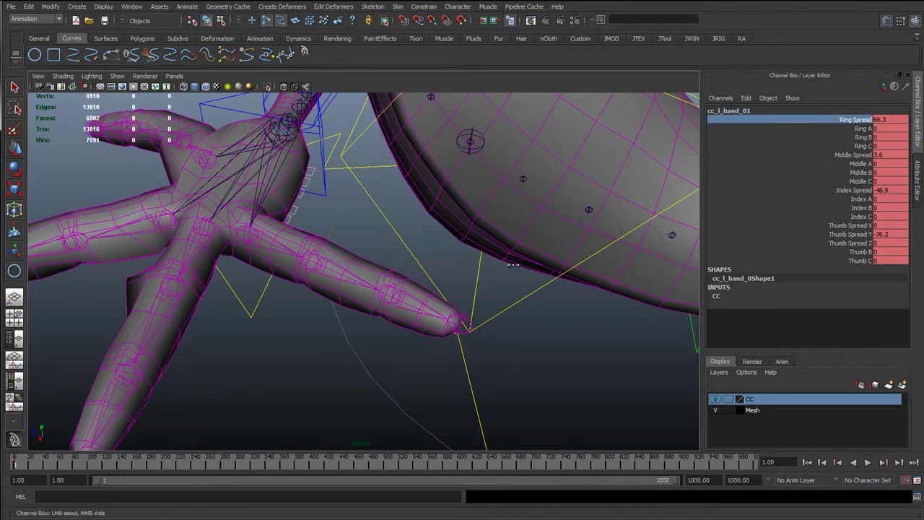
{"action": "middle_click_drag", "start_coordinate": [94, 275], "coordinate": [163, 266]}
{"action": "key", "text": "z"}
{"action": "key", "text": "z"}
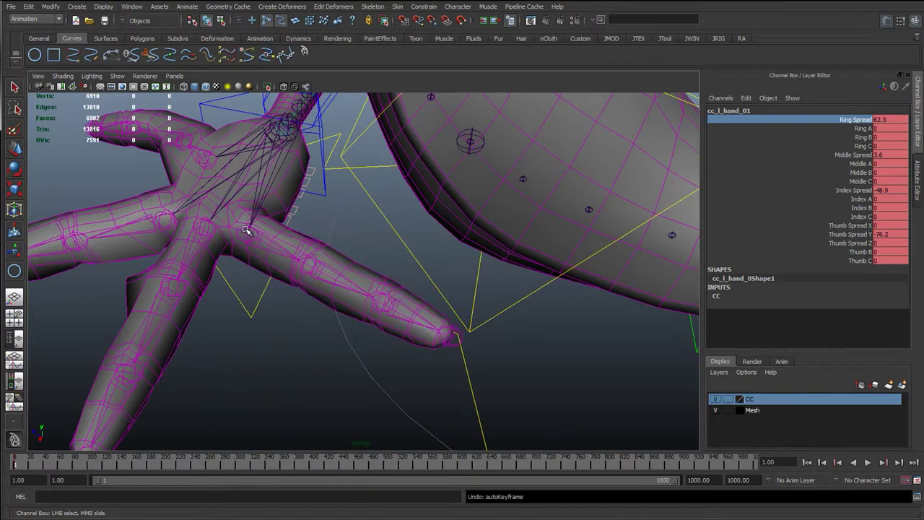
Select the left middle finger's base joint, show its detailed attributes and set its rotate order to xzy
{"action": "middle_click_drag", "start_coordinate": [254, 227], "coordinate": [395, 237], "text": "alt"}
{"action": "scroll", "coordinate": [435, 242], "scroll_direction": "up", "scroll_amount": 3}
{"action": "left_click", "coordinate": [340, 238]}
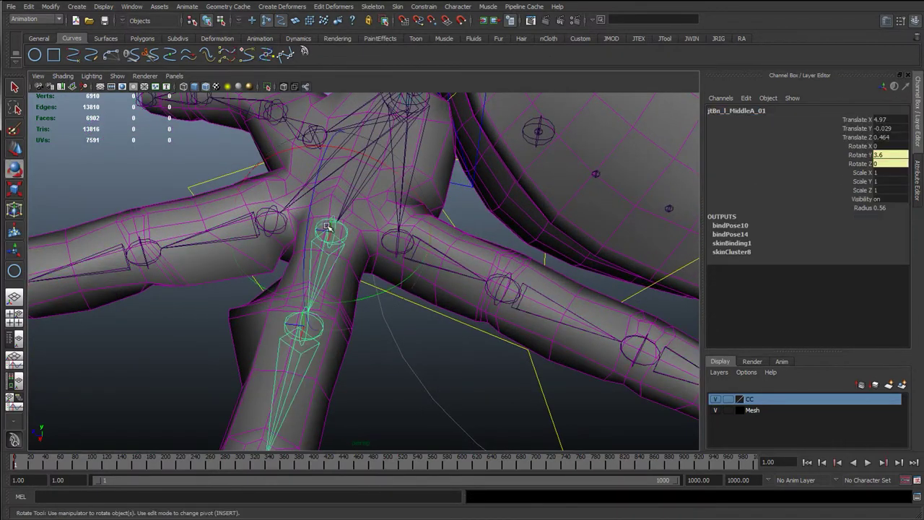
{"action": "left_click", "coordinate": [918, 177]}
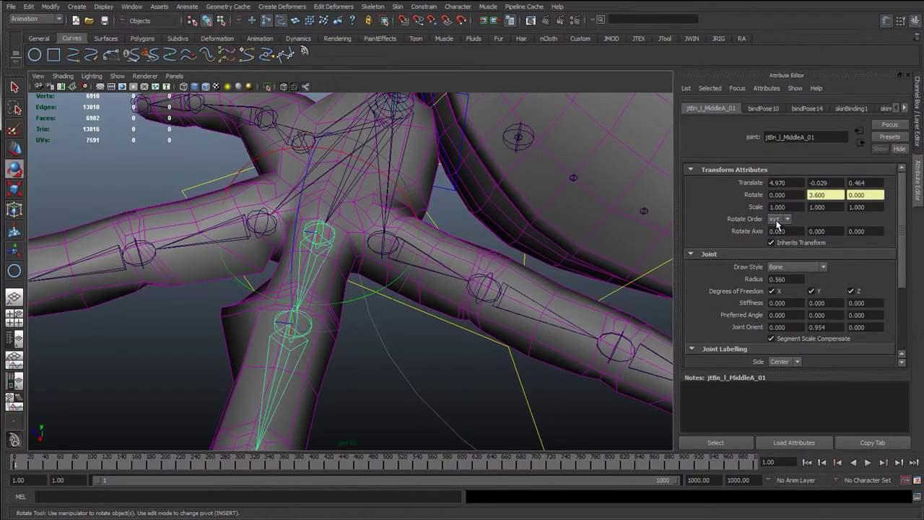
{"action": "left_click", "coordinate": [776, 221]}
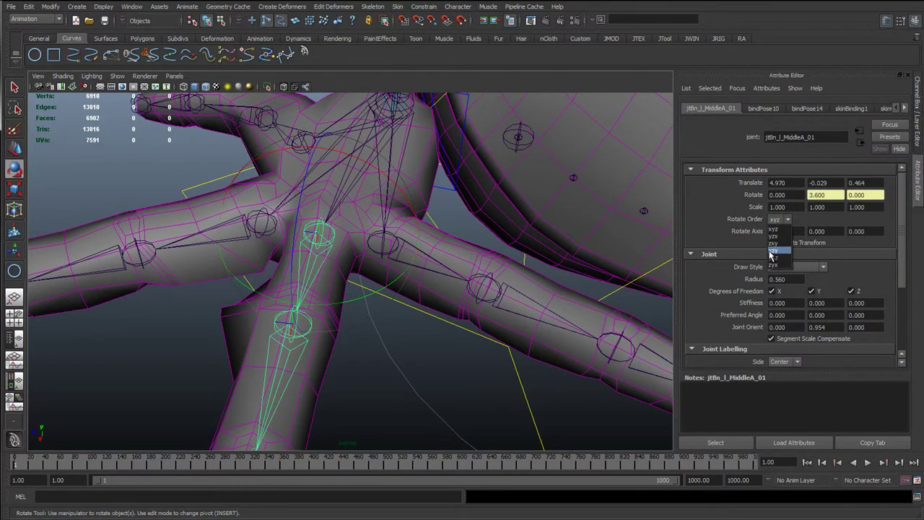
{"action": "left_click", "coordinate": [770, 252]}
Select the left index finger's base joint and set its rotate order to xzy
{"action": "left_click_drag", "start_coordinate": [248, 228], "coordinate": [230, 261], "text": "alt"}
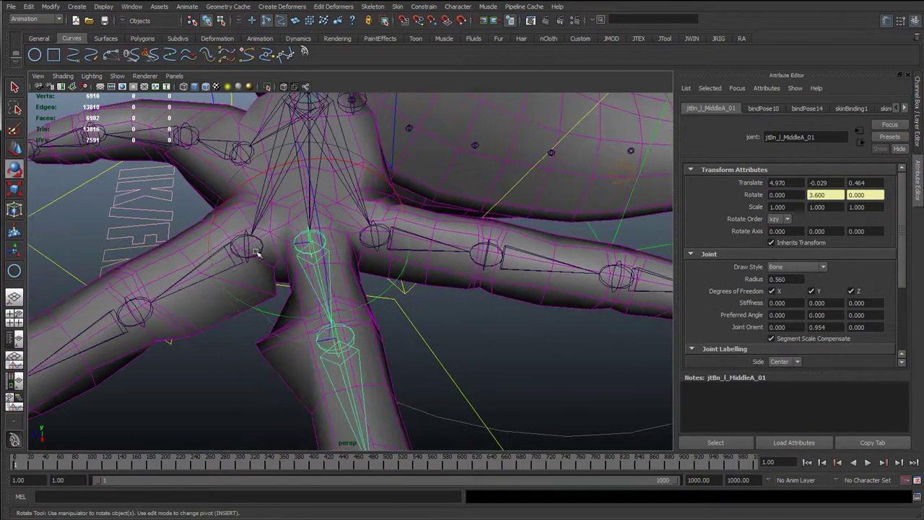
{"action": "left_click", "coordinate": [72, 239]}
{"action": "left_click", "coordinate": [248, 246]}
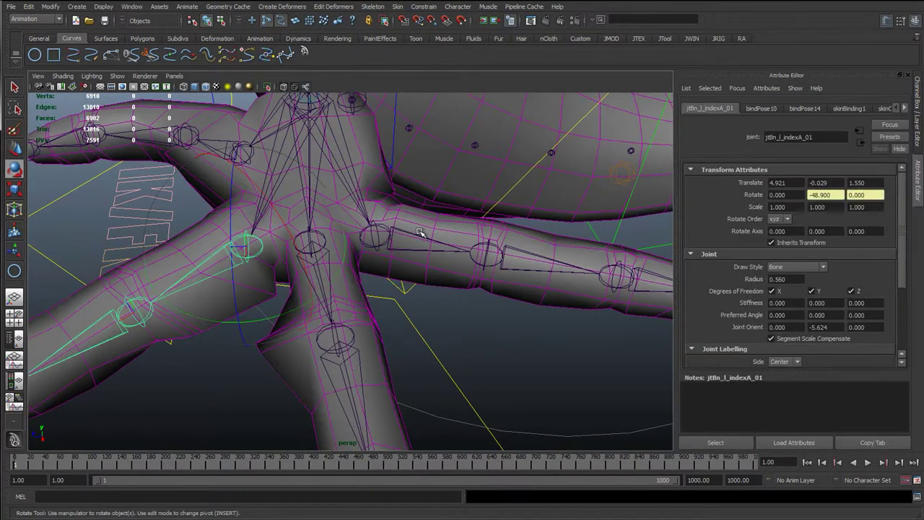
{"action": "left_click", "coordinate": [779, 219]}
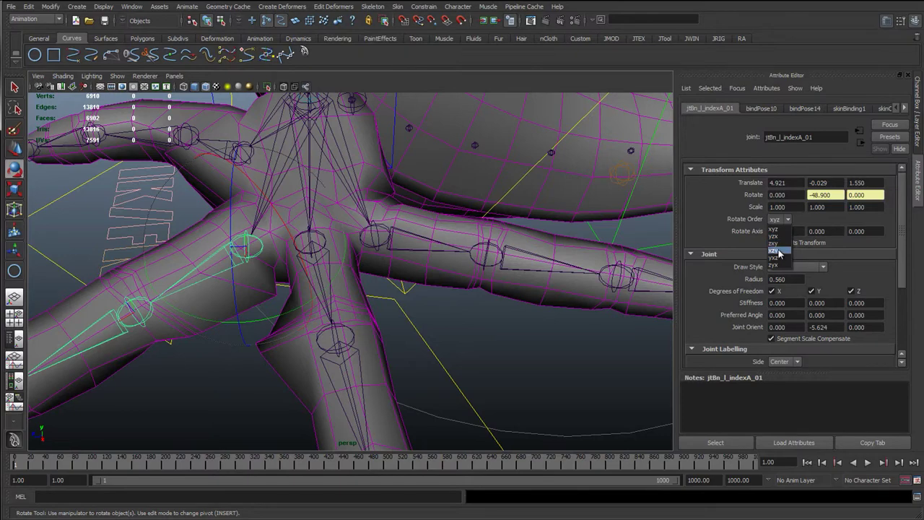
{"action": "left_click", "coordinate": [778, 251]}
Select the left thumb's base joint and set its rotate order to xzy
{"action": "left_click_drag", "start_coordinate": [188, 260], "coordinate": [433, 287], "text": "alt"}
{"action": "left_click", "coordinate": [269, 174]}
{"action": "left_click_drag", "start_coordinate": [294, 229], "coordinate": [347, 245], "text": "alt"}
{"action": "left_click", "coordinate": [786, 219]}
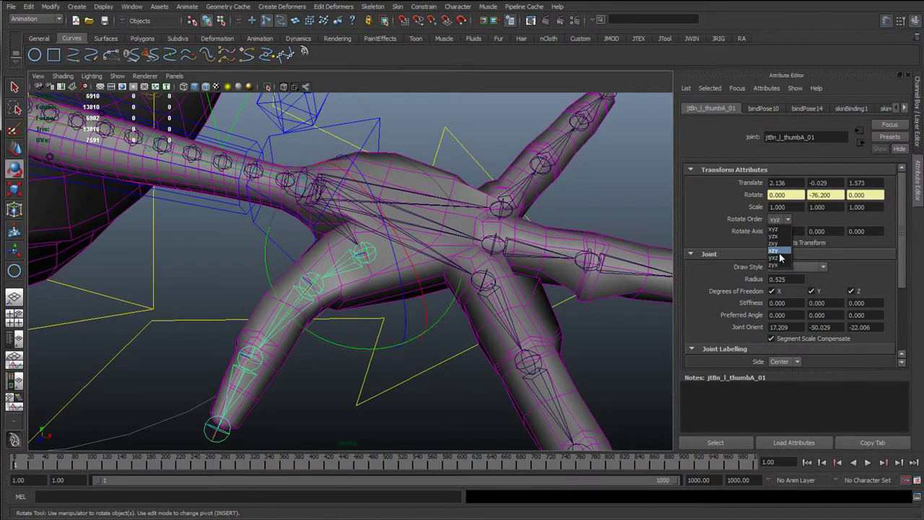
{"action": "left_click", "coordinate": [775, 250]}
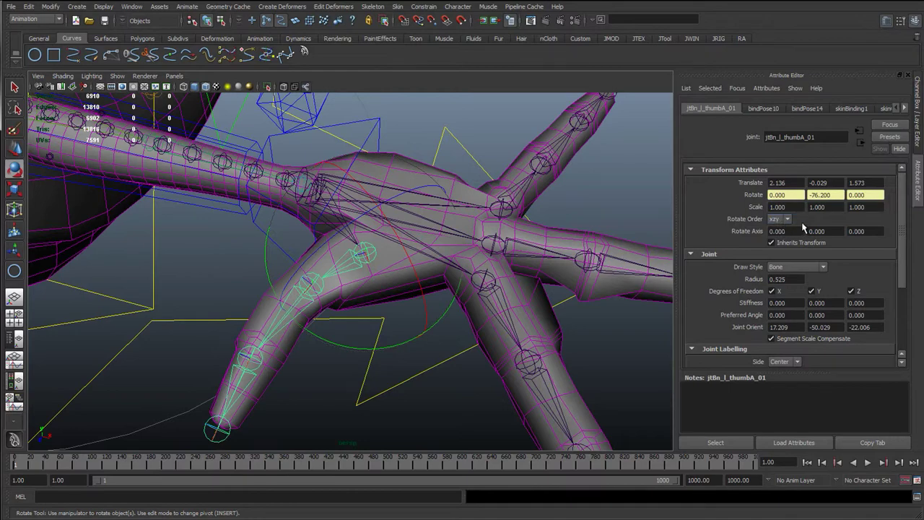
Select the base joint of the thumb on the character's right hand and set its rotate order to xzy
{"action": "right_click_drag", "start_coordinate": [505, 311], "coordinate": [354, 286], "text": "alt"}
{"action": "middle_click_drag", "start_coordinate": [347, 289], "coordinate": [573, 316], "text": "alt"}
{"action": "middle_click_drag", "start_coordinate": [325, 343], "coordinate": [650, 441], "text": "alt"}
{"action": "scroll", "coordinate": [267, 361], "scroll_direction": "up", "scroll_amount": 4}
{"action": "middle_click_drag", "start_coordinate": [233, 346], "coordinate": [527, 417], "text": "alt"}
{"action": "scroll", "coordinate": [335, 320], "scroll_direction": "up", "scroll_amount": 4}
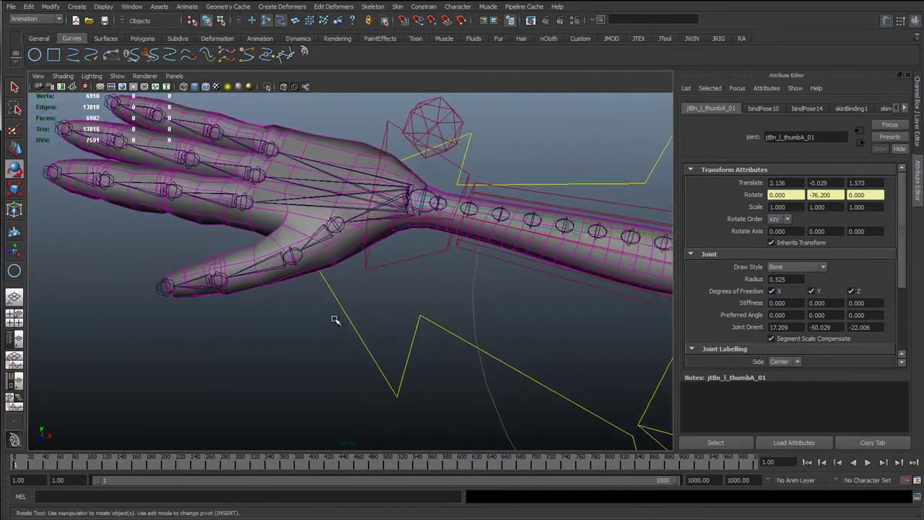
{"action": "left_click", "coordinate": [334, 225]}
{"action": "middle_click_drag", "start_coordinate": [464, 320], "coordinate": [520, 386], "text": "alt"}
{"action": "key", "text": "e"}
{"action": "left_click", "coordinate": [778, 218]}
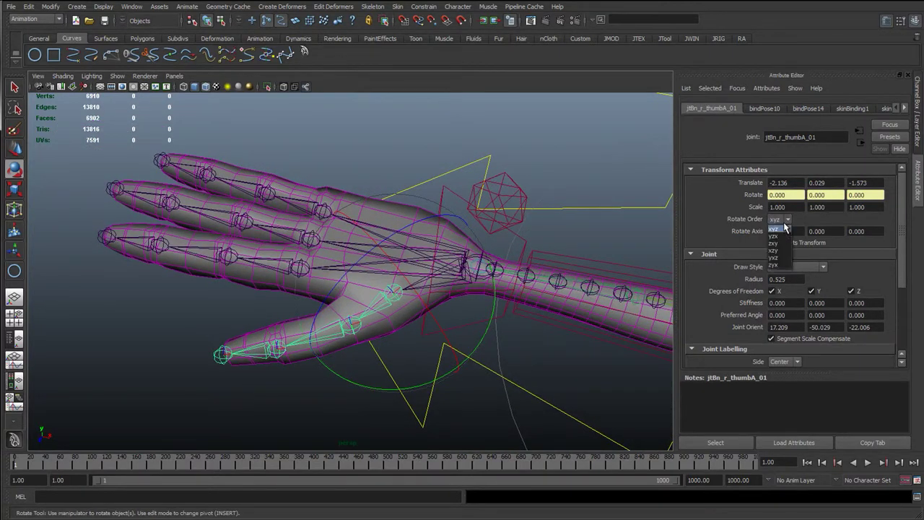
{"action": "left_click", "coordinate": [785, 252]}
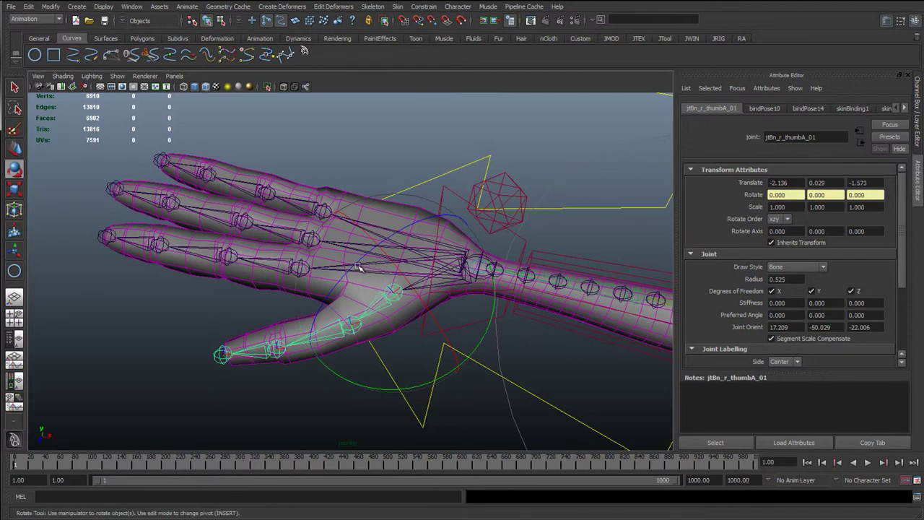
Set the rotate order of the right index finger's base joint to xzy
{"action": "left_click", "coordinate": [296, 264]}
{"action": "left_click", "coordinate": [774, 220]}
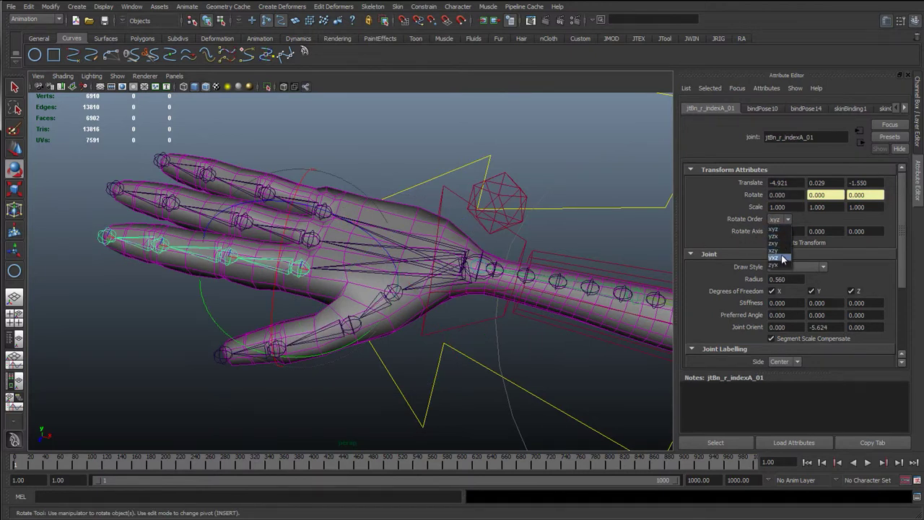
{"action": "left_click", "coordinate": [781, 252]}
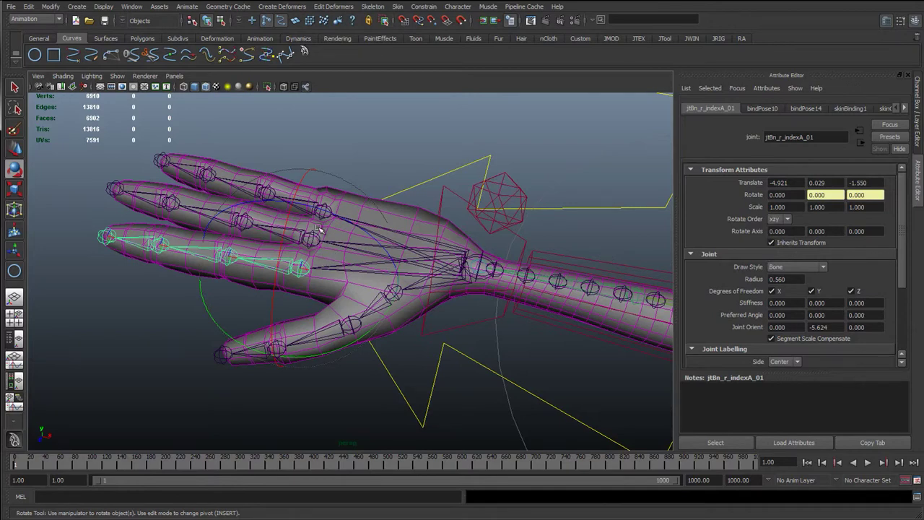
Select the right middle finger's base joint and set its rotate order to xzy
{"action": "middle_click_drag", "start_coordinate": [345, 244], "coordinate": [361, 265], "text": "alt"}
{"action": "scroll", "coordinate": [357, 278], "scroll_direction": "up", "scroll_amount": 2}
{"action": "key", "text": "q"}
{"action": "left_click", "coordinate": [315, 249]}
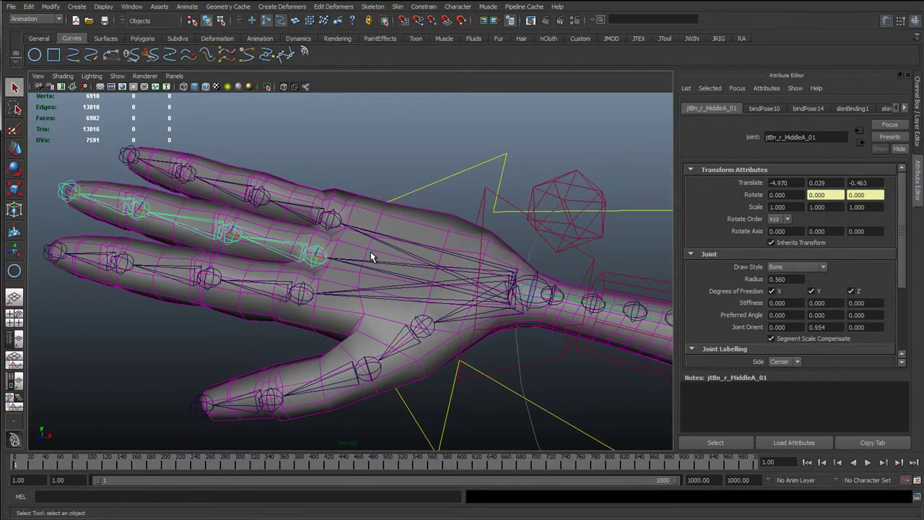
{"action": "left_click", "coordinate": [777, 219]}
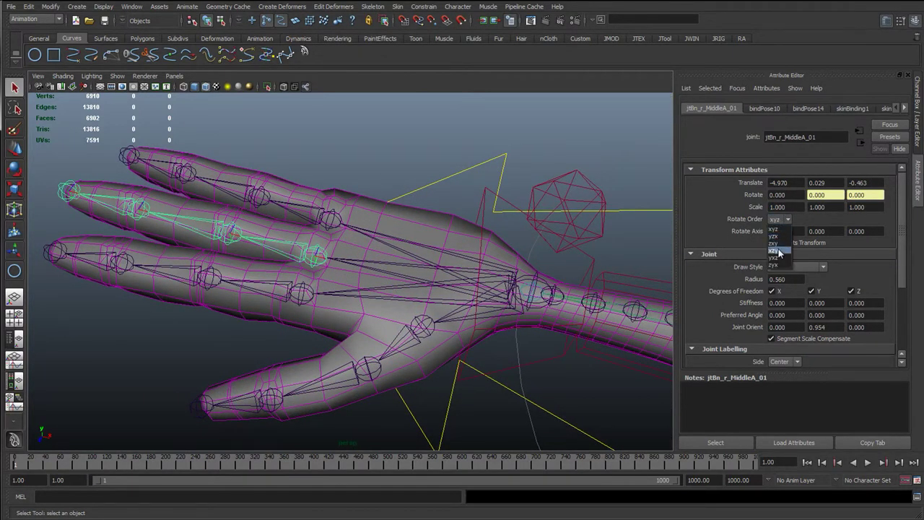
{"action": "left_click", "coordinate": [782, 252]}
Set the right ring finger's base joint to rotate order xzy and clear the selection
{"action": "left_click", "coordinate": [331, 215]}
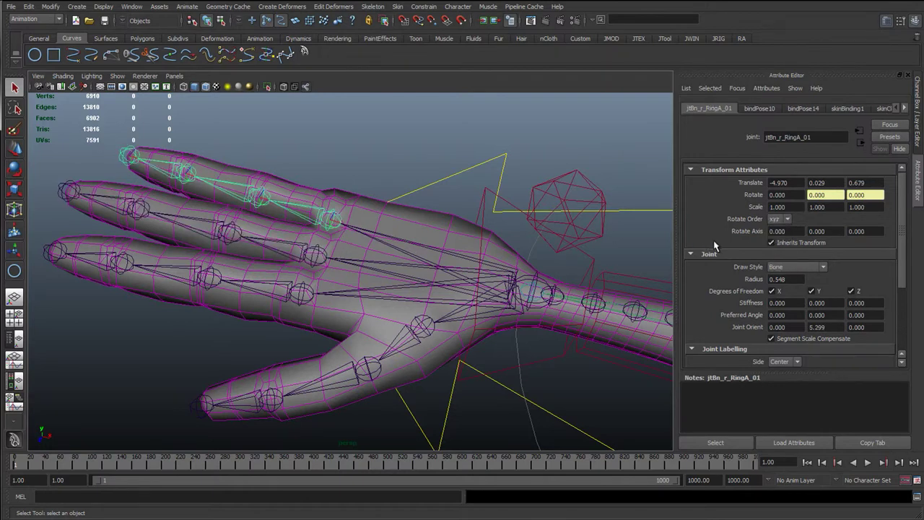
{"action": "left_click", "coordinate": [778, 219]}
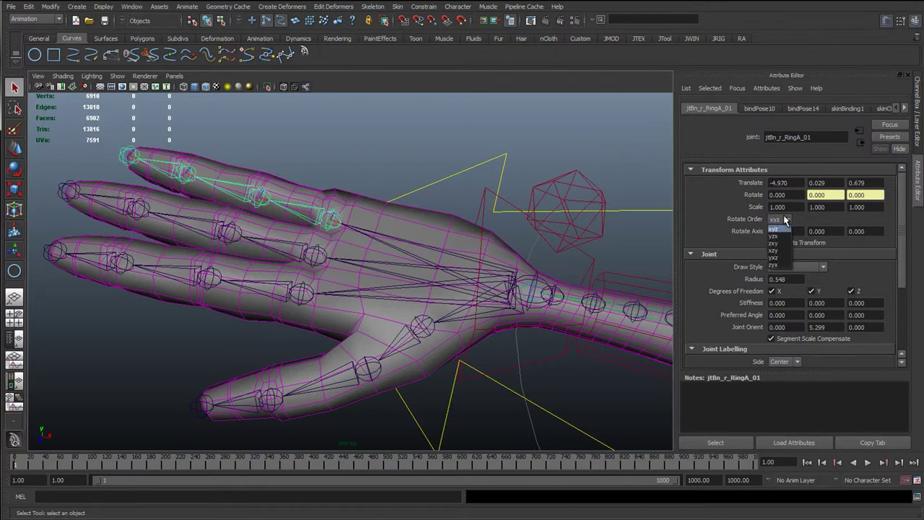
{"action": "left_click", "coordinate": [782, 254]}
{"action": "left_click", "coordinate": [551, 258]}
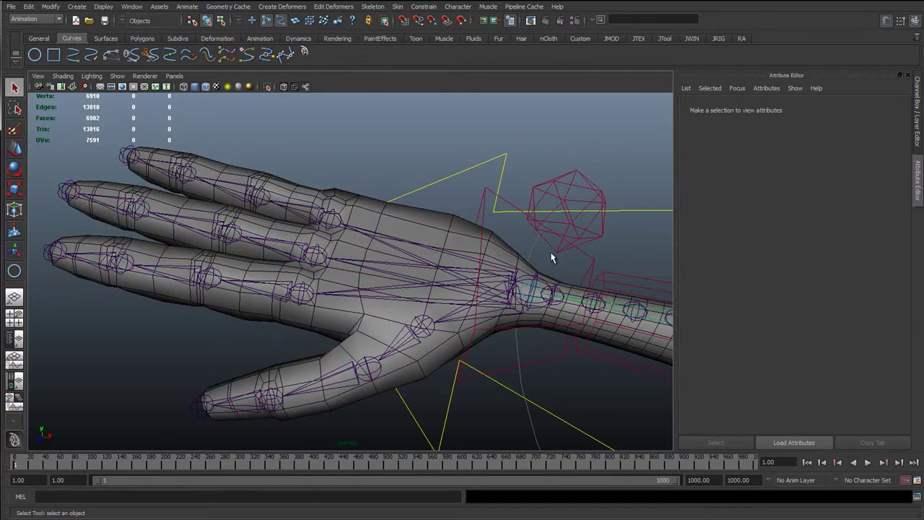
Select the right-hand control, show its finger channels and try a Ring Spread of 29
{"action": "left_click", "coordinate": [606, 196]}
{"action": "left_click", "coordinate": [918, 112]}
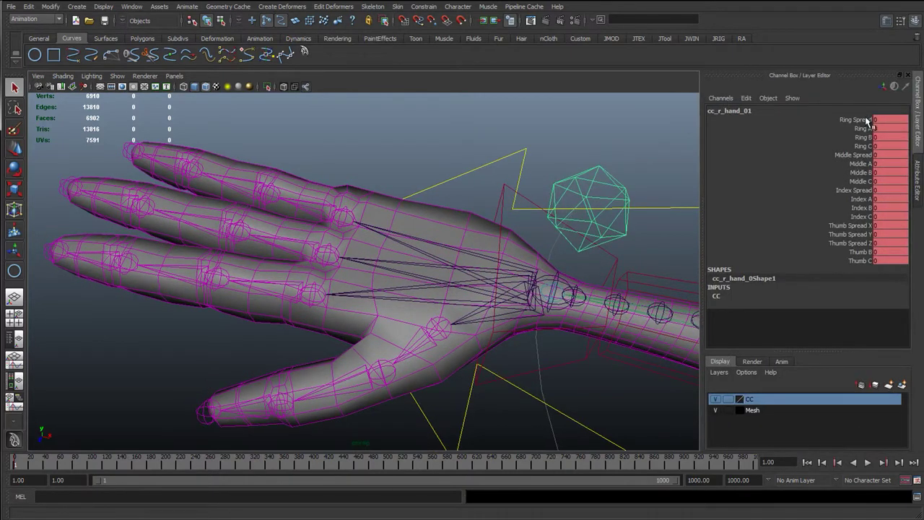
{"action": "left_click", "coordinate": [864, 119]}
{"action": "middle_click_drag", "start_coordinate": [556, 267], "coordinate": [657, 273]}
Try curling the spread ring finger with the right-hand control's Ring A channel, and undo the curl
{"action": "left_click", "coordinate": [864, 129]}
{"action": "middle_click_drag", "start_coordinate": [457, 192], "coordinate": [464, 219]}
{"action": "left_click_drag", "start_coordinate": [356, 255], "coordinate": [510, 260], "text": "alt"}
{"action": "middle_click_drag", "start_coordinate": [510, 260], "coordinate": [539, 135], "text": "alt"}
{"action": "left_click_drag", "start_coordinate": [539, 134], "coordinate": [357, 231], "text": "alt"}
{"action": "middle_click_drag", "start_coordinate": [357, 232], "coordinate": [434, 171], "text": "alt"}
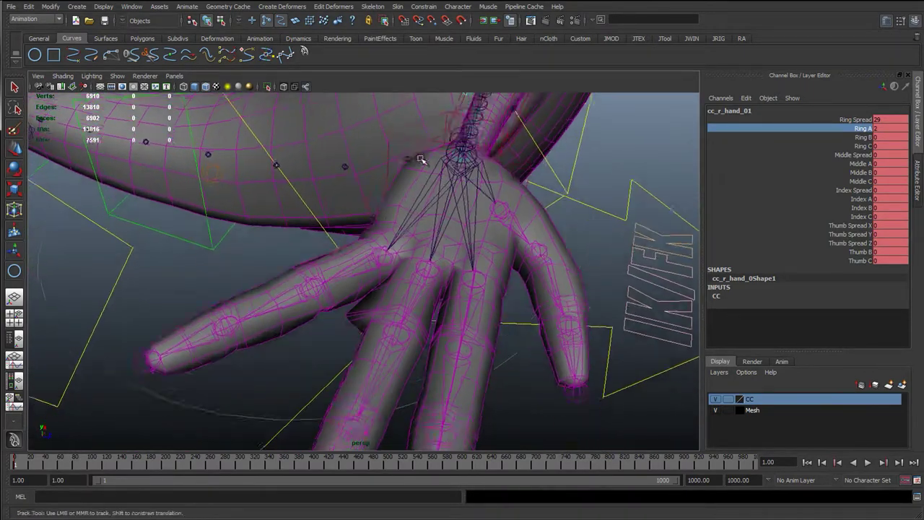
{"action": "right_click_drag", "start_coordinate": [435, 172], "coordinate": [383, 173], "text": "alt"}
{"action": "middle_click_drag", "start_coordinate": [462, 215], "coordinate": [198, 302]}
{"action": "left_click_drag", "start_coordinate": [361, 297], "coordinate": [227, 392], "text": "alt"}
{"action": "key", "text": "ctrl+z"}
{"action": "left_click_drag", "start_coordinate": [287, 317], "coordinate": [399, 270], "text": "alt"}
Reset the right-hand control's Ring Spread to 0 and clear the selection
{"action": "left_click", "coordinate": [881, 120]}
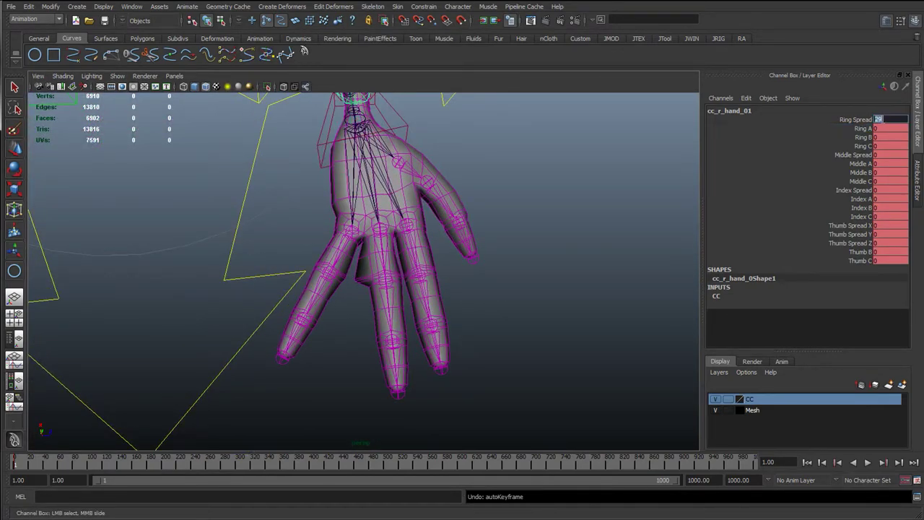
{"action": "type", "text": "0"}
{"action": "key", "text": "Return"}
{"action": "key", "text": "q"}
{"action": "left_click", "coordinate": [505, 189]}
Go to the character's left hand and select the left wrist control to view its channels
{"action": "right_click_drag", "start_coordinate": [490, 193], "coordinate": [418, 238], "text": "alt"}
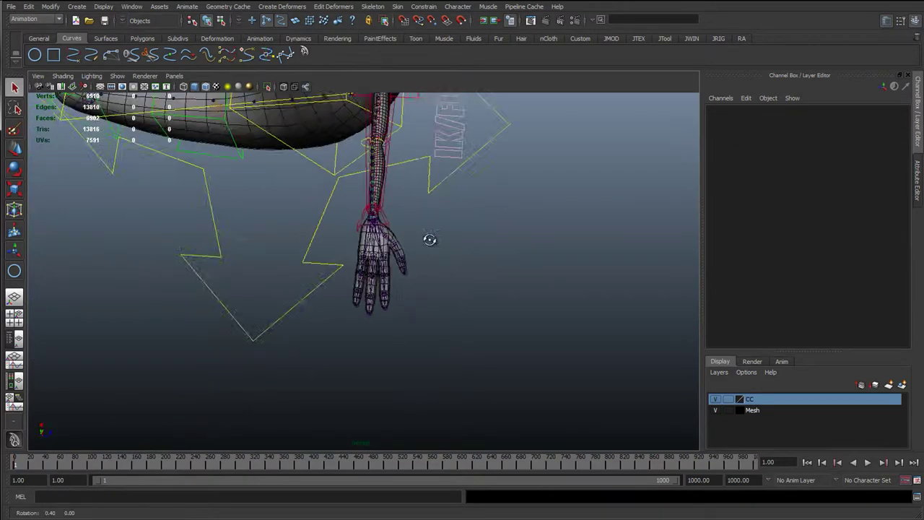
{"action": "left_click_drag", "start_coordinate": [419, 238], "coordinate": [545, 252], "text": "alt"}
{"action": "right_click_drag", "start_coordinate": [545, 252], "coordinate": [477, 242], "text": "alt"}
{"action": "middle_click_drag", "start_coordinate": [320, 210], "coordinate": [101, 122], "text": "alt"}
{"action": "right_click_drag", "start_coordinate": [419, 249], "coordinate": [480, 254], "text": "alt"}
{"action": "right_click_drag", "start_coordinate": [337, 241], "coordinate": [452, 281], "text": "alt"}
{"action": "middle_click_drag", "start_coordinate": [452, 282], "coordinate": [220, 150], "text": "alt"}
{"action": "left_click", "coordinate": [354, 218]}
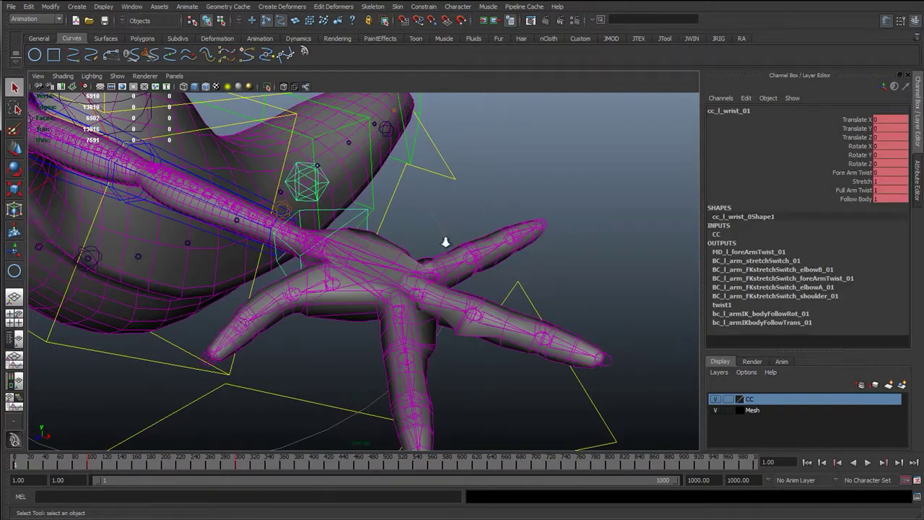
Inspect the channels of the left ring finger's base joint, and select the left-hand control that drives it
{"action": "right_click_drag", "start_coordinate": [430, 242], "coordinate": [265, 263], "text": "alt"}
{"action": "left_click_drag", "start_coordinate": [284, 278], "coordinate": [361, 267], "text": "alt"}
{"action": "right_click_drag", "start_coordinate": [361, 267], "coordinate": [416, 279], "text": "alt"}
{"action": "key", "text": "w"}
{"action": "middle_click_drag", "start_coordinate": [531, 252], "coordinate": [427, 282], "text": "alt"}
{"action": "left_click", "coordinate": [407, 288]}
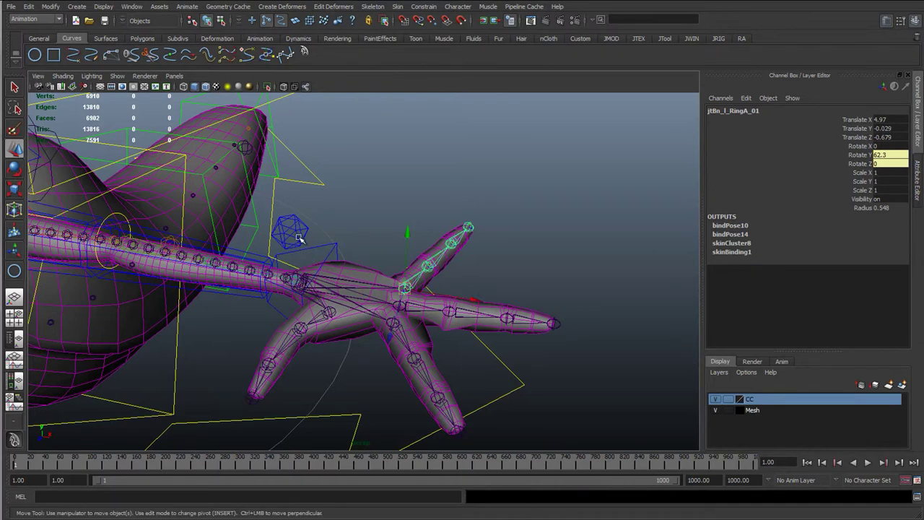
{"action": "left_click_drag", "start_coordinate": [296, 238], "coordinate": [356, 246], "text": "alt"}
{"action": "left_click", "coordinate": [410, 229]}
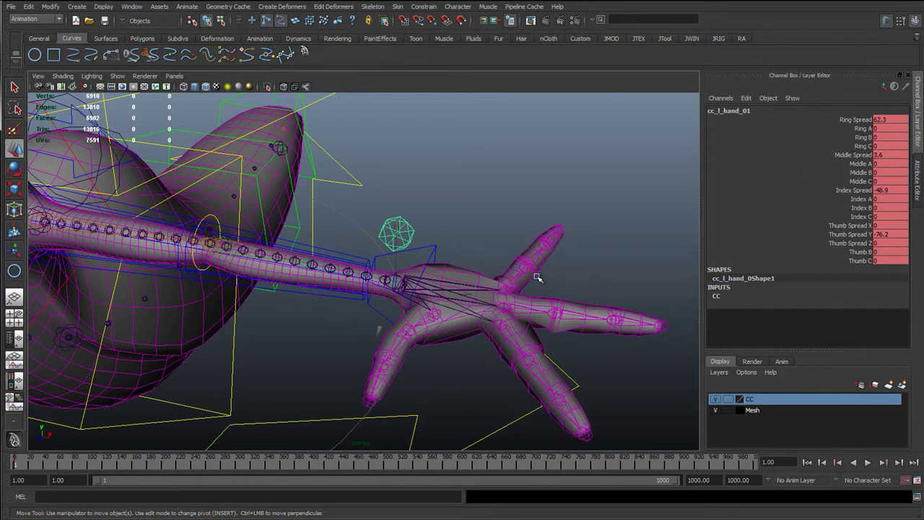
Go up the left arm to the shoulder and select the left clavicle control
{"action": "middle_click_drag", "start_coordinate": [259, 296], "coordinate": [693, 307], "text": "alt"}
{"action": "right_click_drag", "start_coordinate": [404, 271], "coordinate": [541, 271], "text": "alt"}
{"action": "middle_click_drag", "start_coordinate": [672, 213], "coordinate": [313, 314], "text": "alt"}
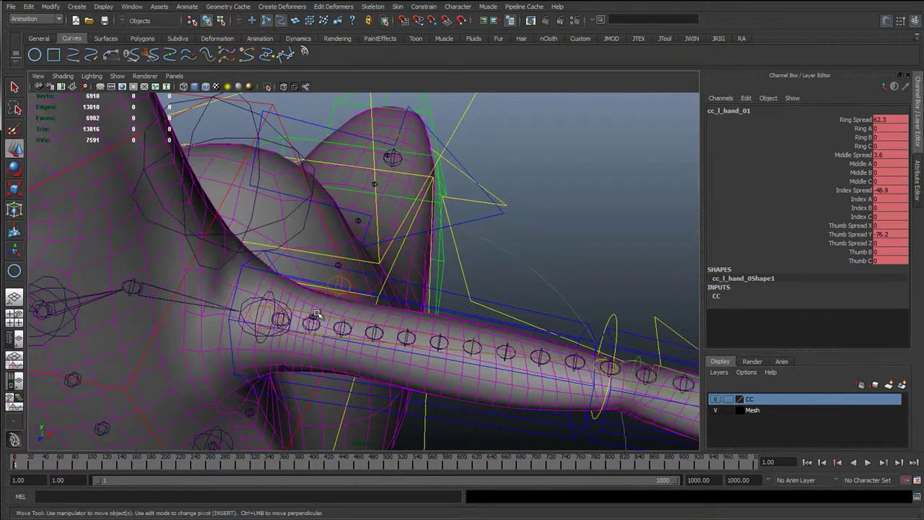
{"action": "left_click", "coordinate": [132, 291]}
{"action": "scroll", "coordinate": [135, 290], "scroll_direction": "down", "scroll_amount": 3}
{"action": "left_click_drag", "start_coordinate": [154, 304], "coordinate": [310, 296], "text": "alt"}
{"action": "right_click_drag", "start_coordinate": [311, 296], "coordinate": [460, 289], "text": "alt"}
{"action": "left_click_drag", "start_coordinate": [460, 289], "coordinate": [323, 269], "text": "alt"}
{"action": "left_click", "coordinate": [479, 158]}
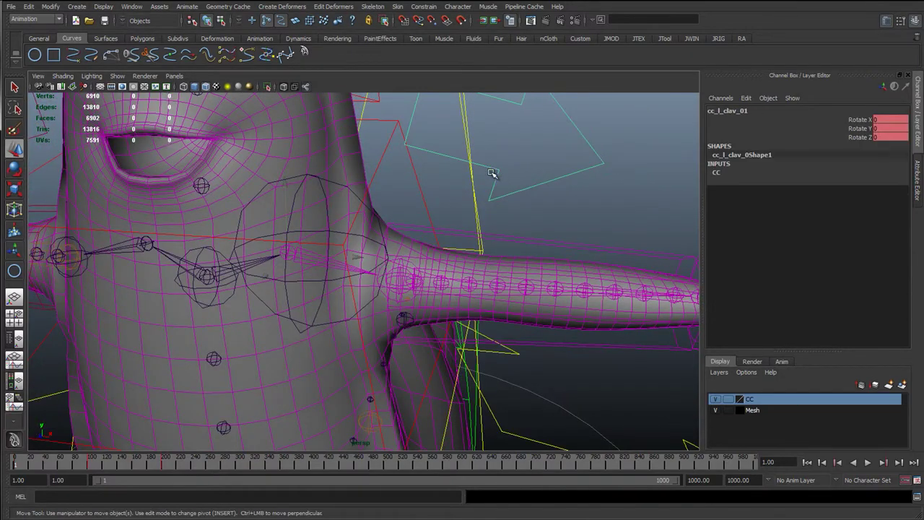
Compare the rotate and move manipulators on the left clavicle control
{"action": "left_click_drag", "start_coordinate": [496, 173], "coordinate": [384, 234], "text": "alt"}
{"action": "key", "text": "e"}
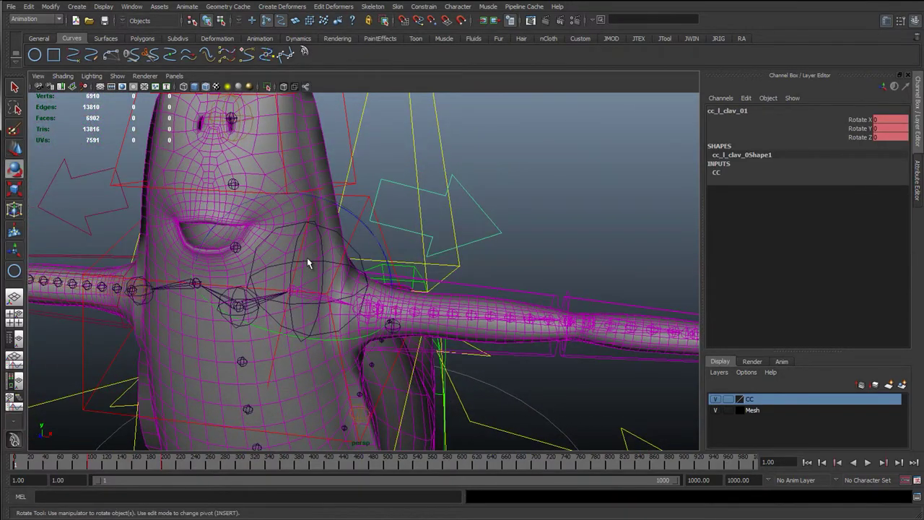
{"action": "key", "text": "q"}
{"action": "key", "text": "e"}
{"action": "key", "text": "w"}
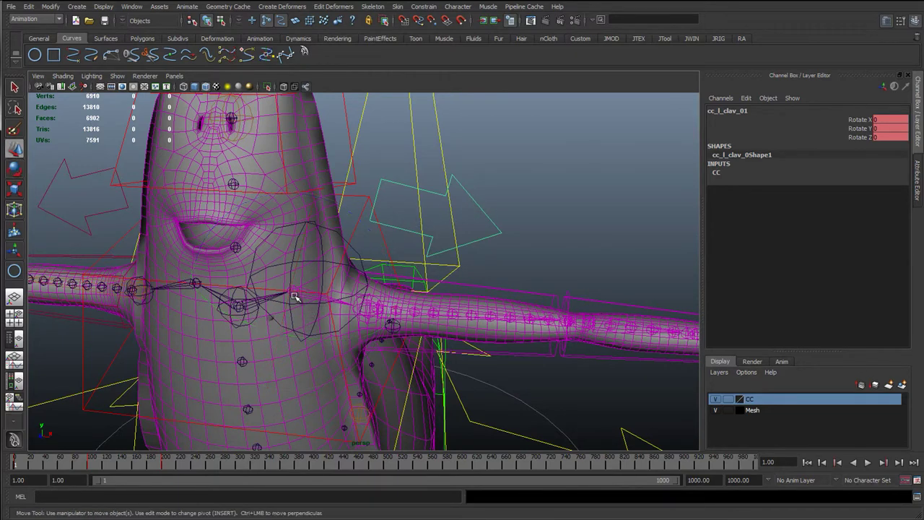
Select the left clavicle's driver joint, compare its rotate and move manipulators, and reselect the left clavicle control
{"action": "left_click", "coordinate": [292, 290]}
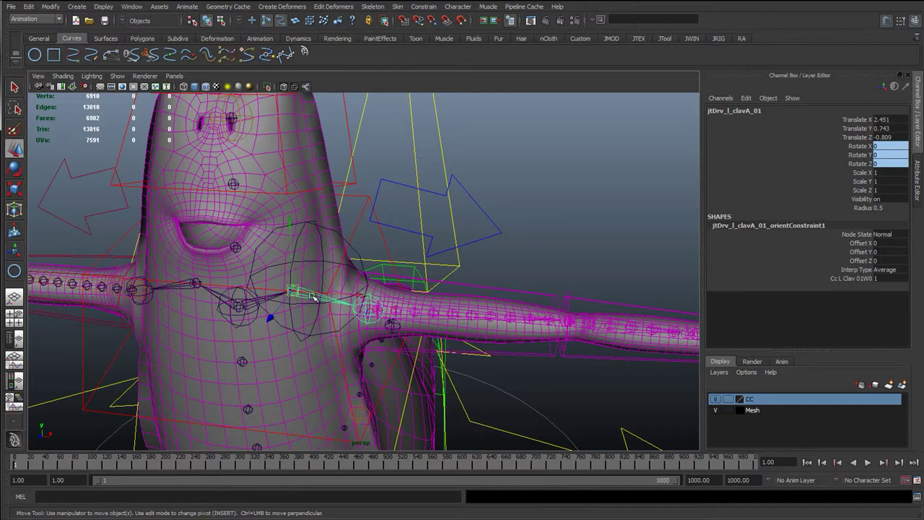
{"action": "key", "text": "e"}
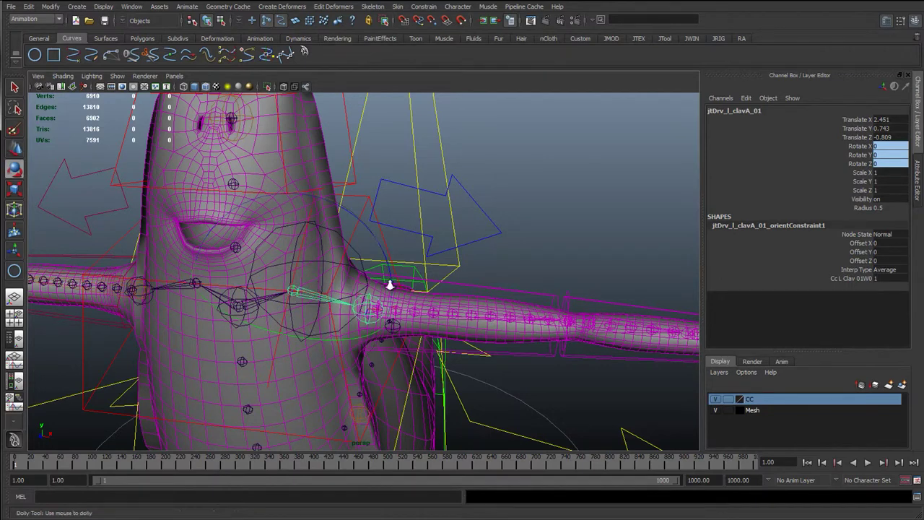
{"action": "scroll", "coordinate": [269, 290], "scroll_direction": "up", "scroll_amount": 4}
{"action": "key", "text": "w"}
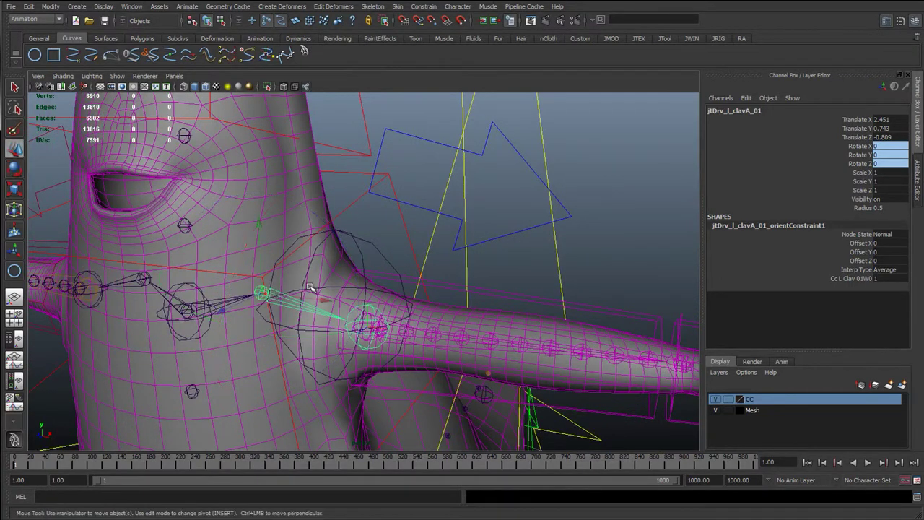
{"action": "left_click", "coordinate": [499, 129]}
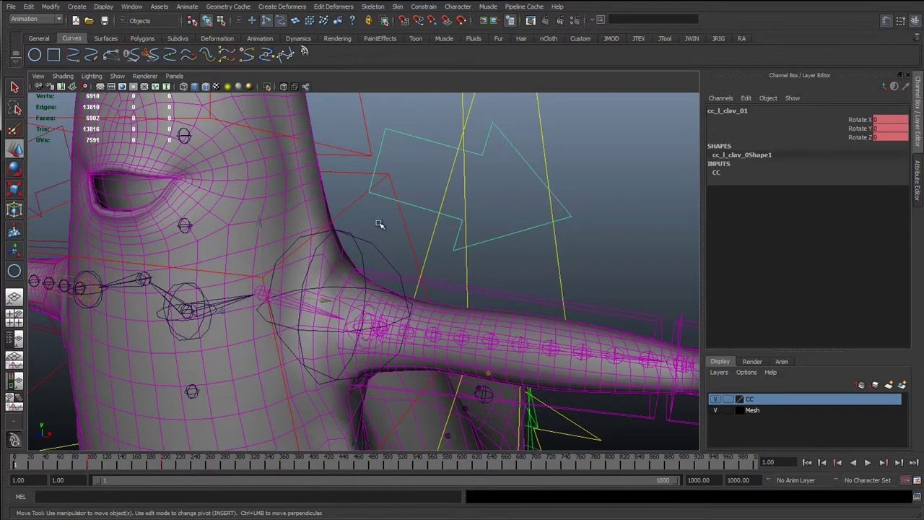
Check the left clavicle's driver joint, reselect its control, compare the move and rotate manipulators, and open the control's attributes
{"action": "key", "text": "q"}
{"action": "left_click", "coordinate": [275, 299]}
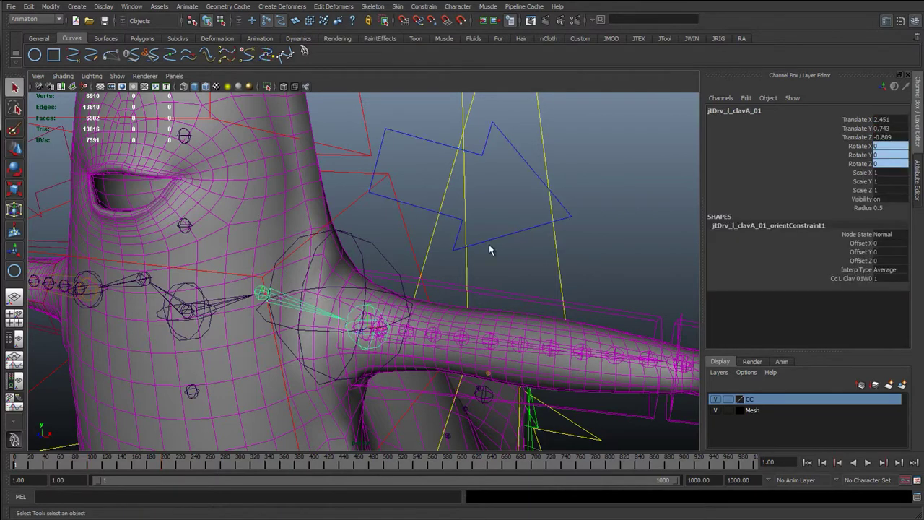
{"action": "left_click_drag", "start_coordinate": [505, 147], "coordinate": [393, 216]}
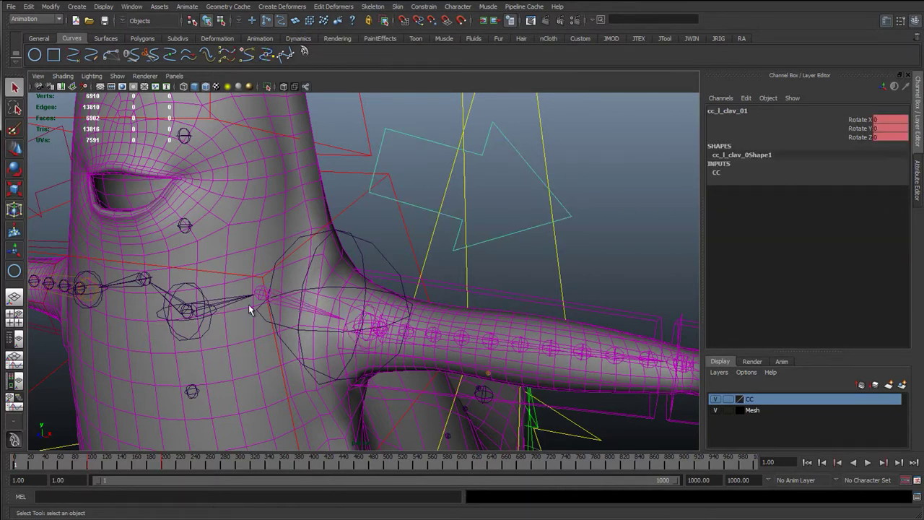
{"action": "left_click_drag", "start_coordinate": [432, 255], "coordinate": [272, 322], "text": "alt"}
{"action": "key", "text": "w"}
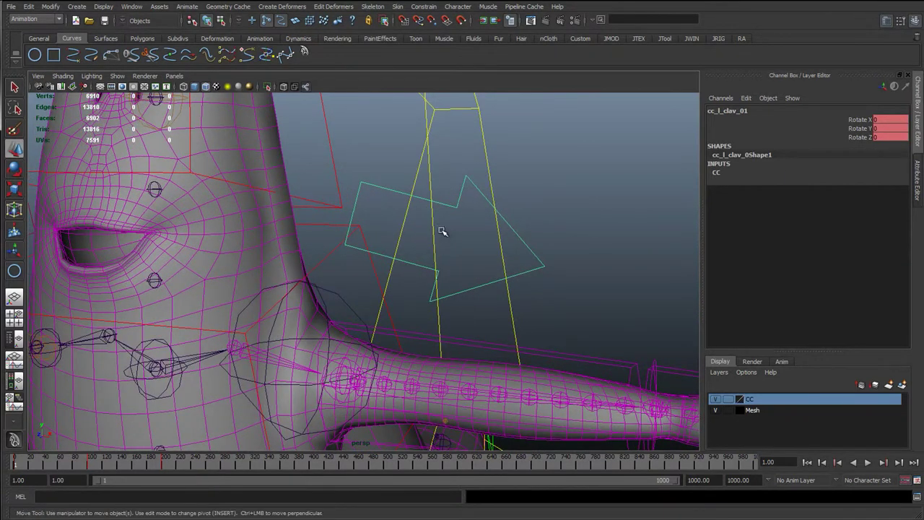
{"action": "key", "text": "e"}
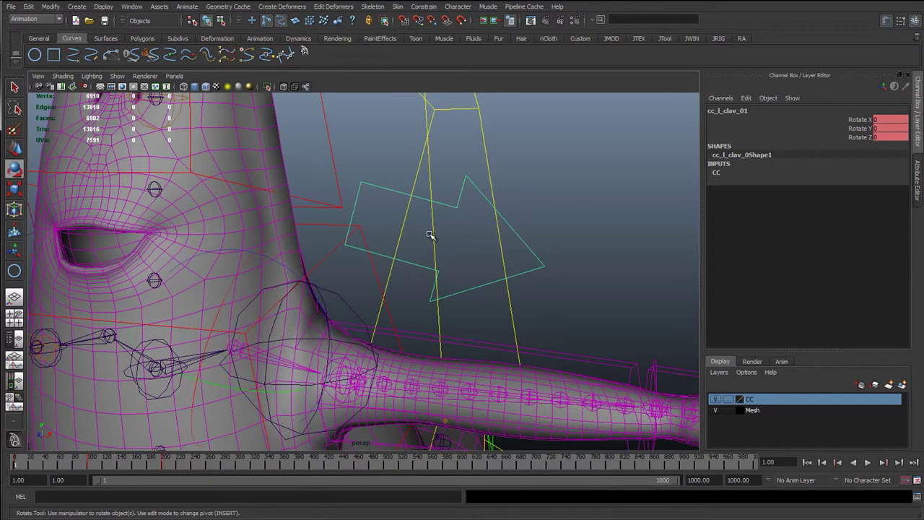
{"action": "key", "text": "ctrl+a"}
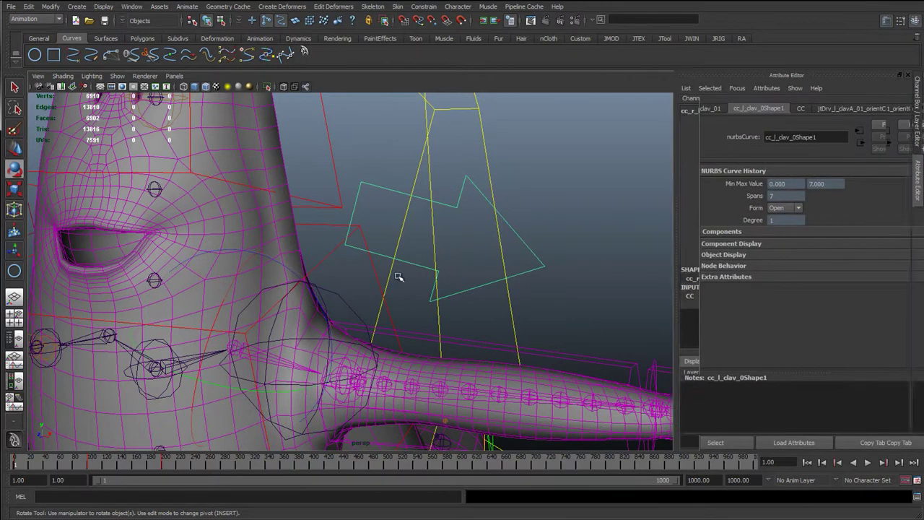
Select the left forearm FK control and show its transform attributes to check the rotate order
{"action": "left_click", "coordinate": [525, 348]}
{"action": "left_click_drag", "start_coordinate": [525, 348], "coordinate": [338, 362], "text": "alt"}
{"action": "left_click_drag", "start_coordinate": [332, 327], "coordinate": [365, 325], "text": "alt"}
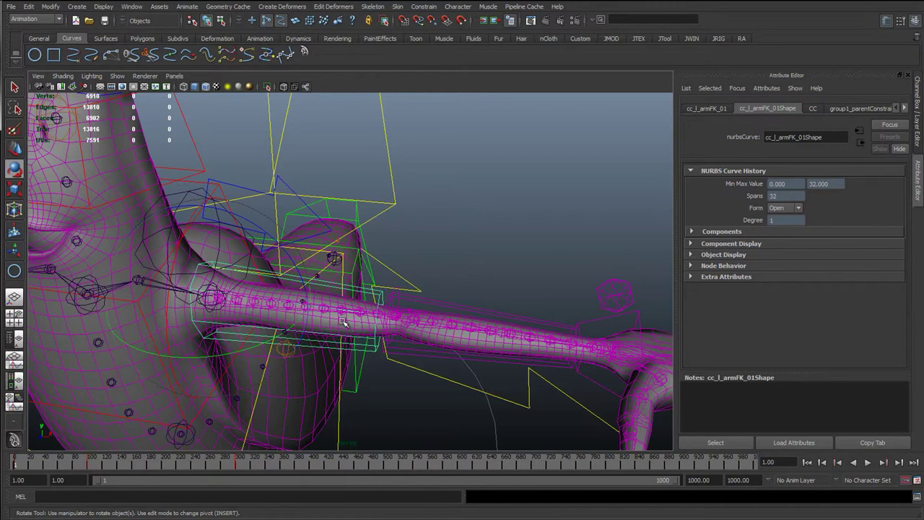
{"action": "left_click", "coordinate": [448, 306]}
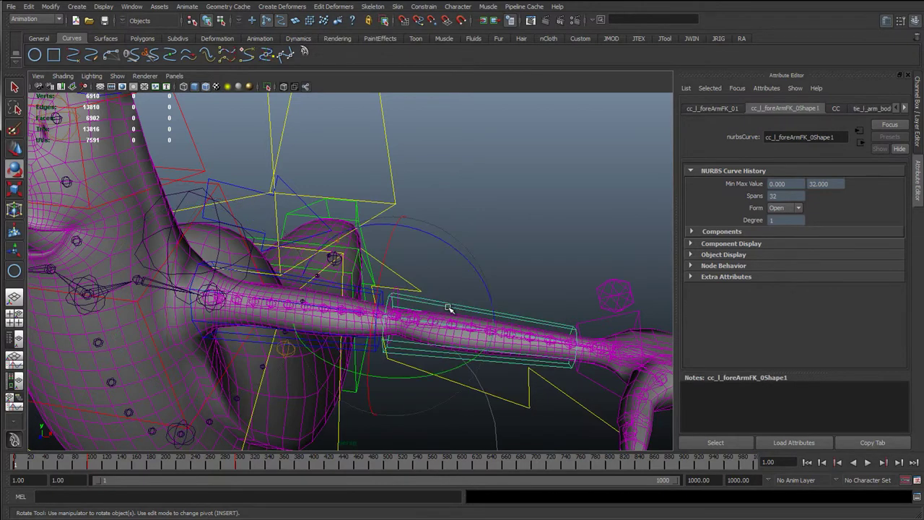
{"action": "left_click_drag", "start_coordinate": [463, 326], "coordinate": [527, 286], "text": "alt"}
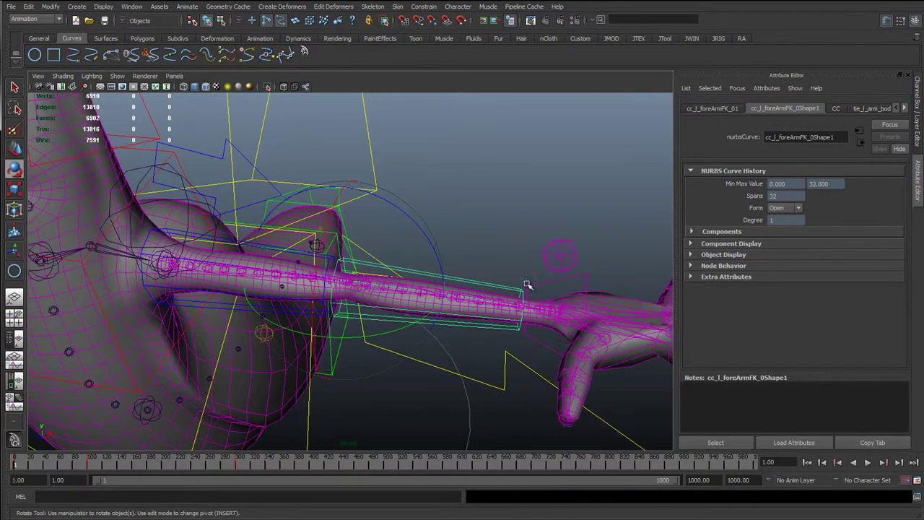
{"action": "left_click", "coordinate": [722, 108]}
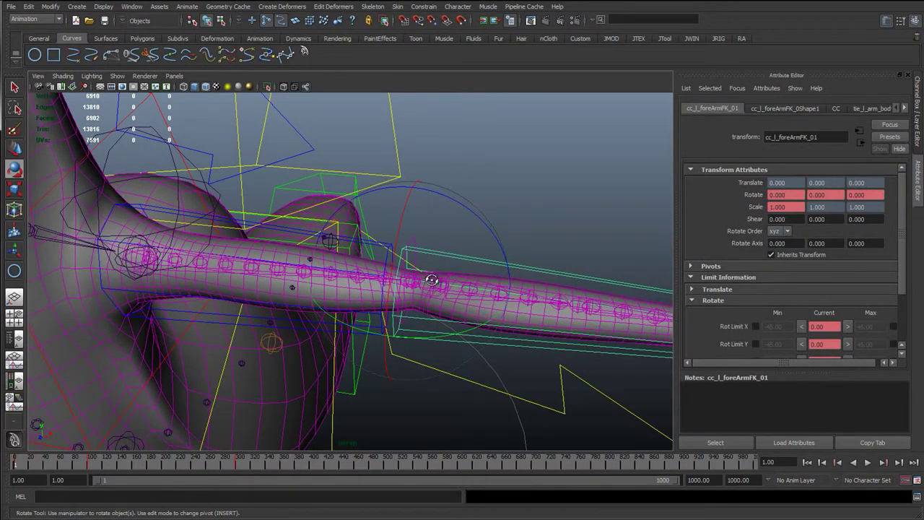
{"action": "left_click_drag", "start_coordinate": [430, 283], "coordinate": [582, 271], "text": "alt"}
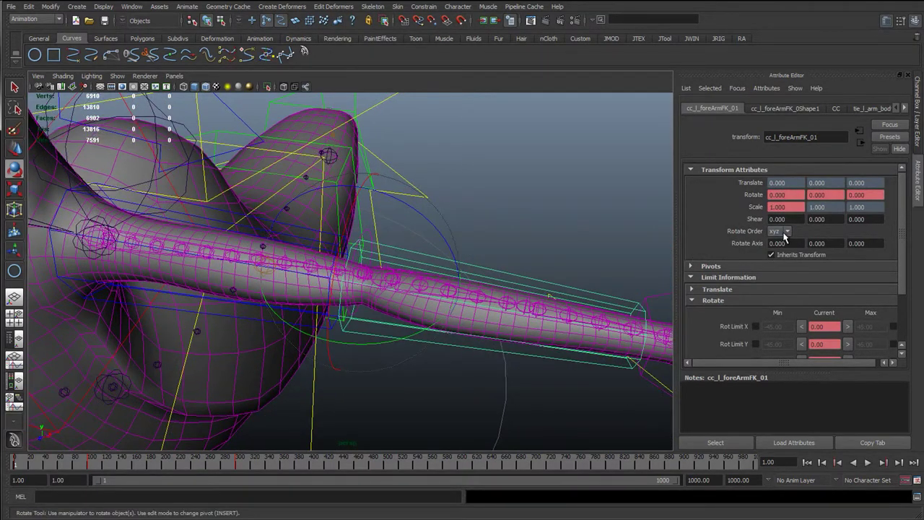
{"action": "left_click", "coordinate": [785, 236]}
{"action": "left_click", "coordinate": [785, 236]}
Bend the left forearm FK control about Y to about -89.46°, and undo a small test rotation about Z
{"action": "left_click_drag", "start_coordinate": [384, 342], "coordinate": [419, 276]}
{"action": "key", "text": "ctrl+z"}
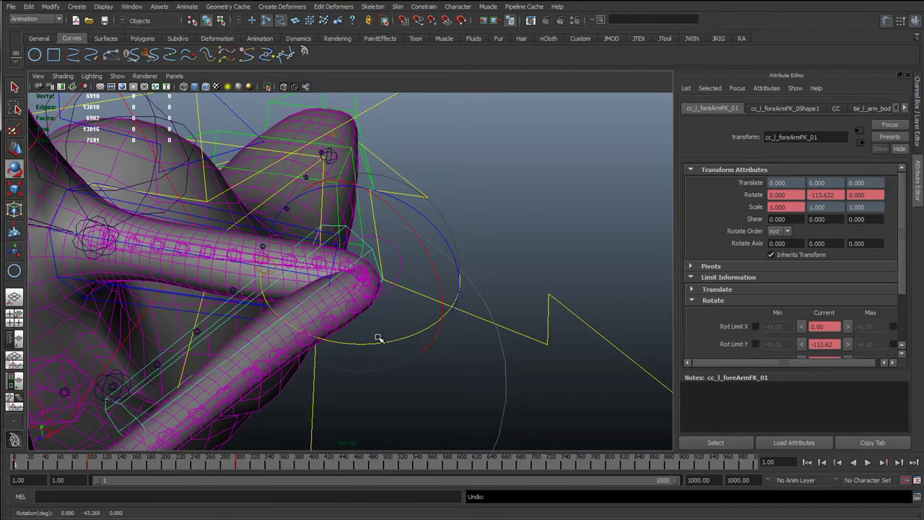
{"action": "left_click_drag", "start_coordinate": [377, 339], "coordinate": [346, 288]}
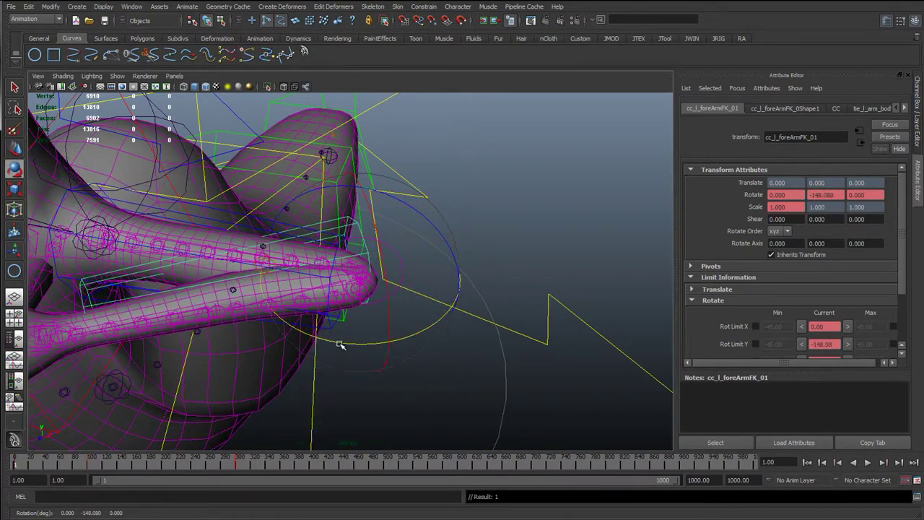
{"action": "left_click_drag", "start_coordinate": [340, 345], "coordinate": [431, 353]}
{"action": "left_click_drag", "start_coordinate": [402, 278], "coordinate": [403, 257], "text": "alt"}
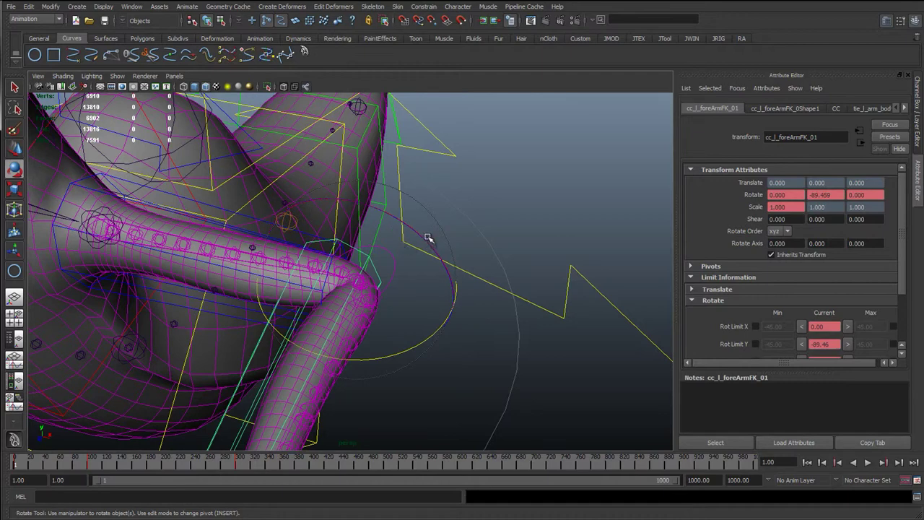
{"action": "left_click_drag", "start_coordinate": [421, 240], "coordinate": [426, 241]}
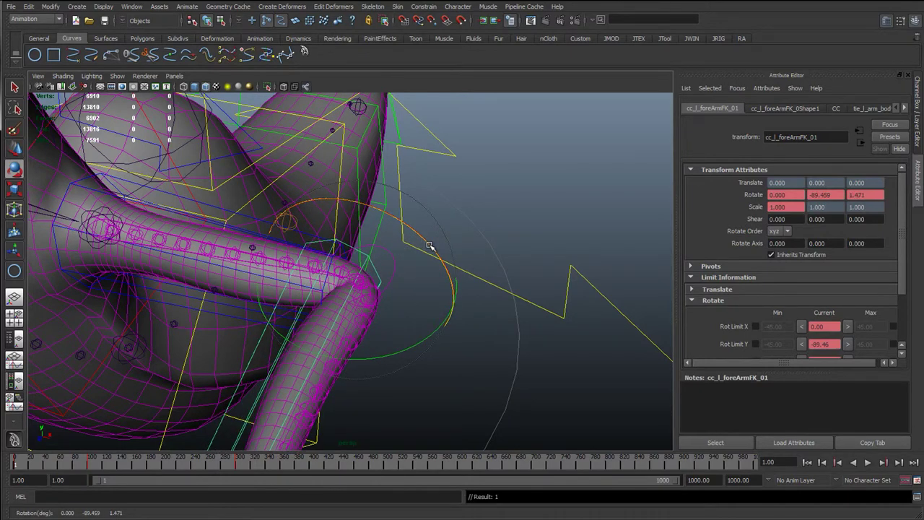
{"action": "key", "text": "ctrl+z"}
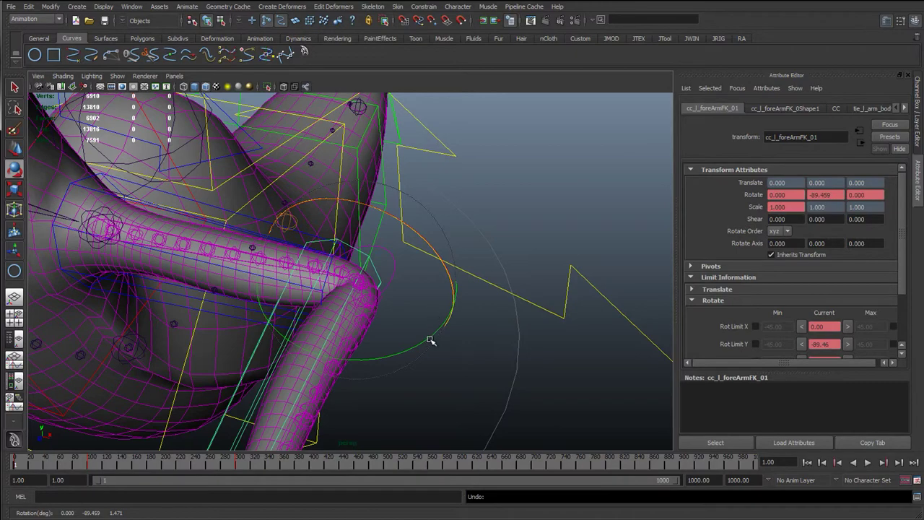
Try rotating the bent left forearm control on several axes at once, and undo the rotation
{"action": "left_click_drag", "start_coordinate": [367, 303], "coordinate": [333, 282], "text": "alt"}
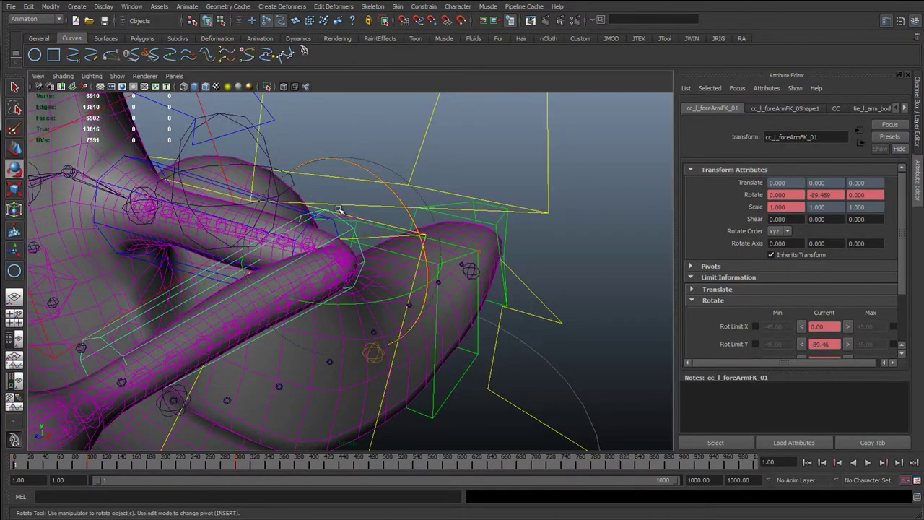
{"action": "left_click_drag", "start_coordinate": [342, 214], "coordinate": [249, 153], "text": "alt"}
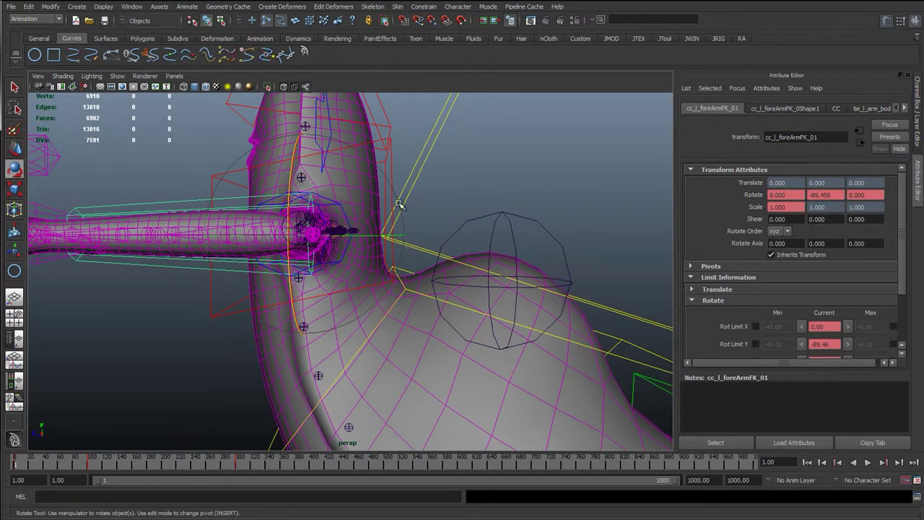
{"action": "left_click_drag", "start_coordinate": [370, 270], "coordinate": [388, 305], "text": "alt"}
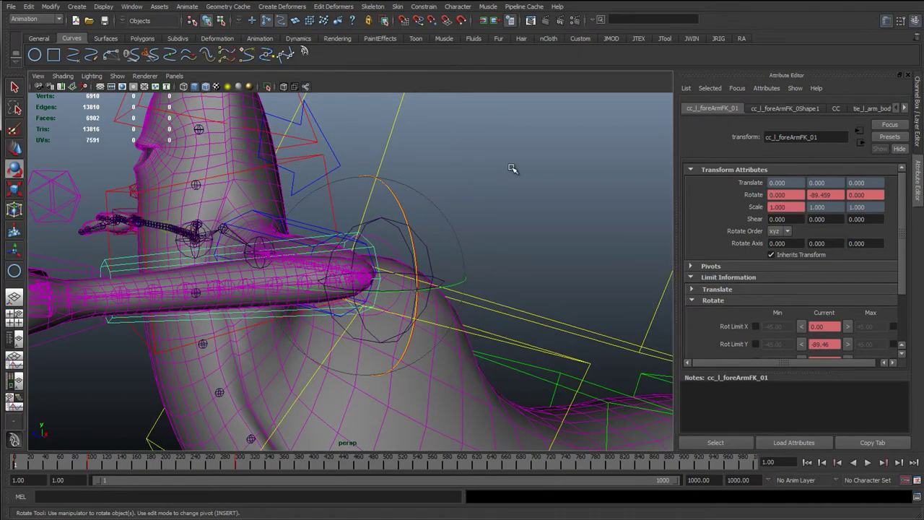
{"action": "left_click_drag", "start_coordinate": [513, 168], "coordinate": [480, 170]}
{"action": "left_click_drag", "start_coordinate": [354, 206], "coordinate": [374, 214], "text": "alt"}
{"action": "left_click_drag", "start_coordinate": [336, 189], "coordinate": [392, 165]}
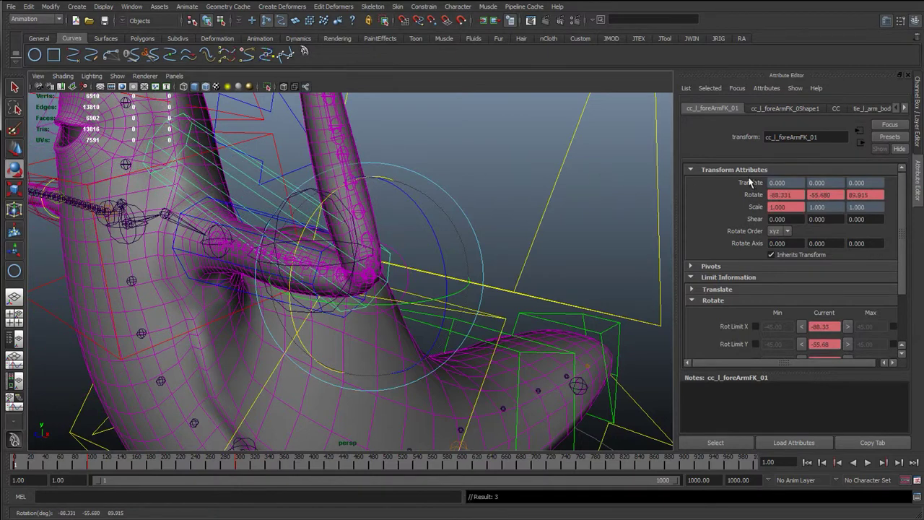
{"action": "key", "text": "ctrl+z"}
Show the left forearm control's channels, test another rotation of the bent forearm, and undo it
{"action": "left_click", "coordinate": [921, 140]}
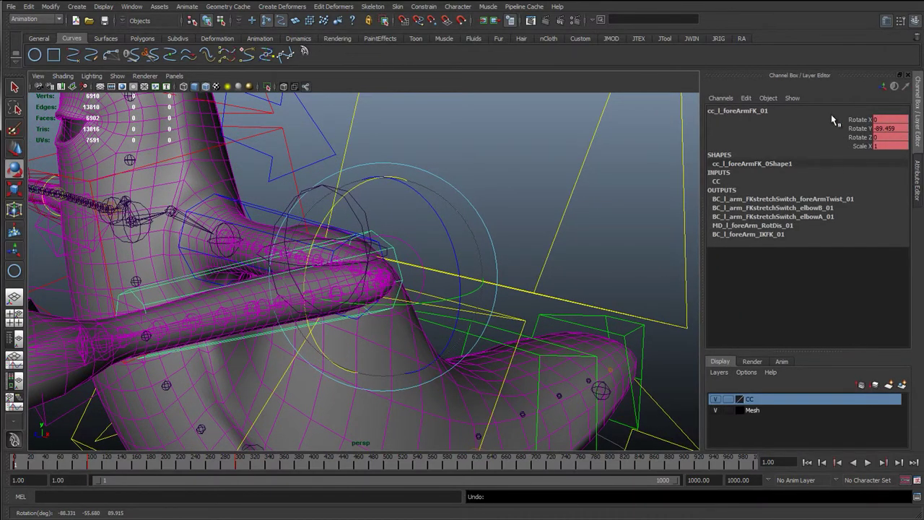
{"action": "left_click_drag", "start_coordinate": [339, 199], "coordinate": [363, 197]}
{"action": "key", "text": "ctrl+z"}
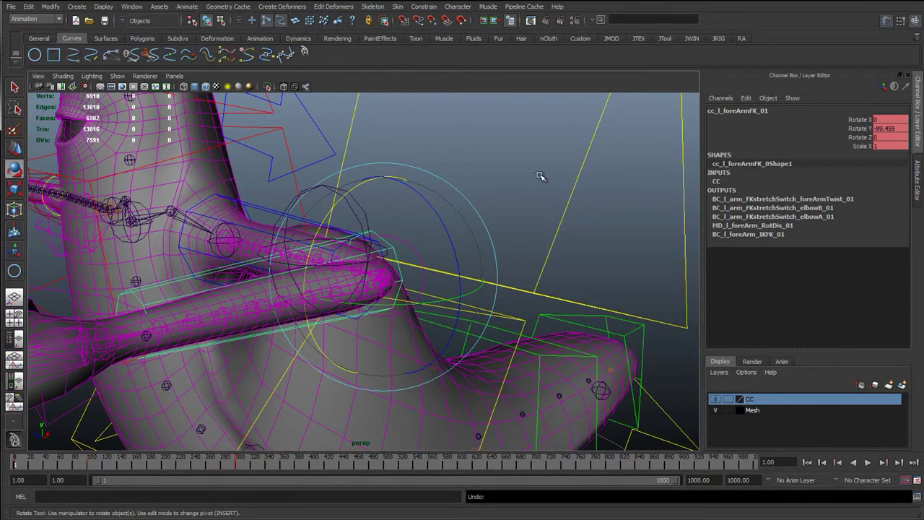
{"action": "left_click_drag", "start_coordinate": [368, 184], "coordinate": [323, 270], "text": "alt"}
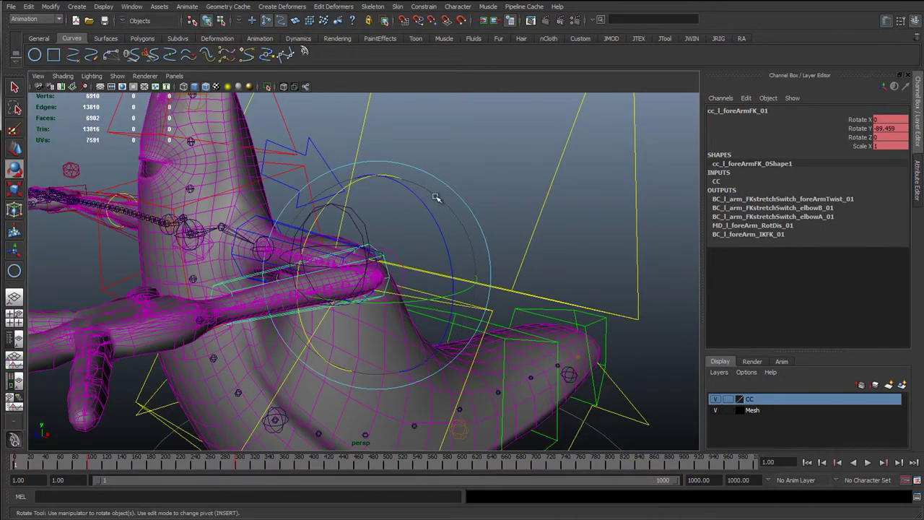
{"action": "key", "text": "e"}
{"action": "left_click_drag", "start_coordinate": [466, 190], "coordinate": [495, 179]}
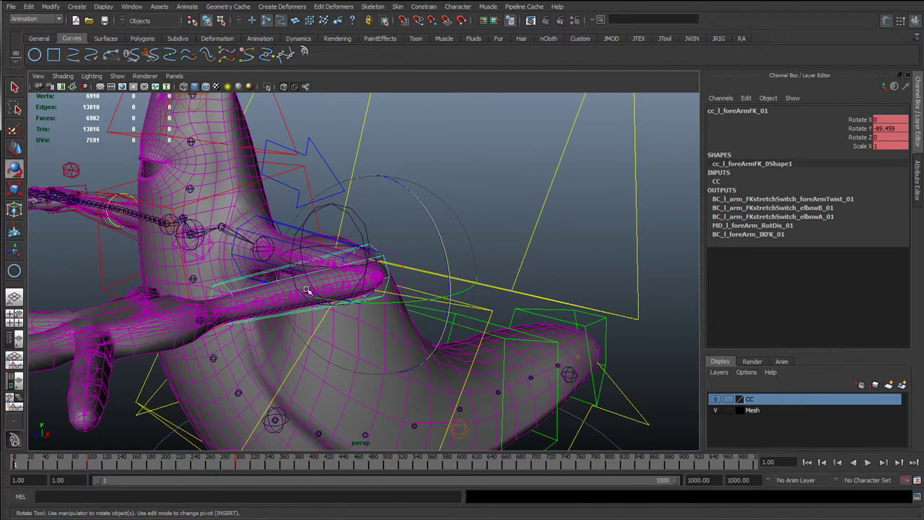
Straighten the left forearm by setting its FK control's Rotate Y to 0
{"action": "left_click_drag", "start_coordinate": [307, 296], "coordinate": [206, 306], "text": "alt"}
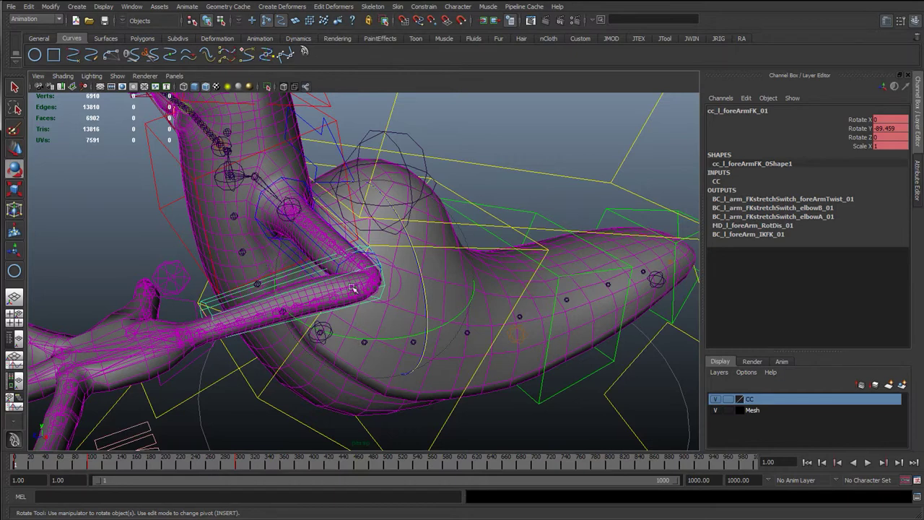
{"action": "left_click_drag", "start_coordinate": [274, 275], "coordinate": [388, 274], "text": "alt"}
{"action": "key", "text": "w"}
{"action": "key", "text": "e"}
{"action": "left_click_drag", "start_coordinate": [392, 330], "coordinate": [506, 325]}
{"action": "left_click", "coordinate": [885, 128]}
{"action": "type", "text": "0"}
{"action": "key", "text": "Return"}
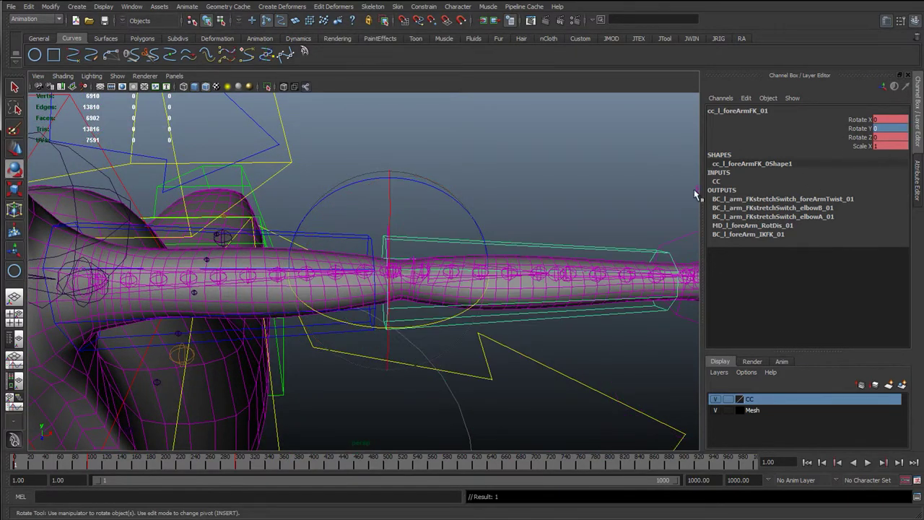
Undo a small test rotation about Y on the left forearm FK control, and set its rotate order to xzy
{"action": "left_click", "coordinate": [917, 156]}
{"action": "left_click_drag", "start_coordinate": [554, 253], "coordinate": [390, 278], "text": "alt"}
{"action": "left_click", "coordinate": [787, 231]}
{"action": "left_click", "coordinate": [784, 233]}
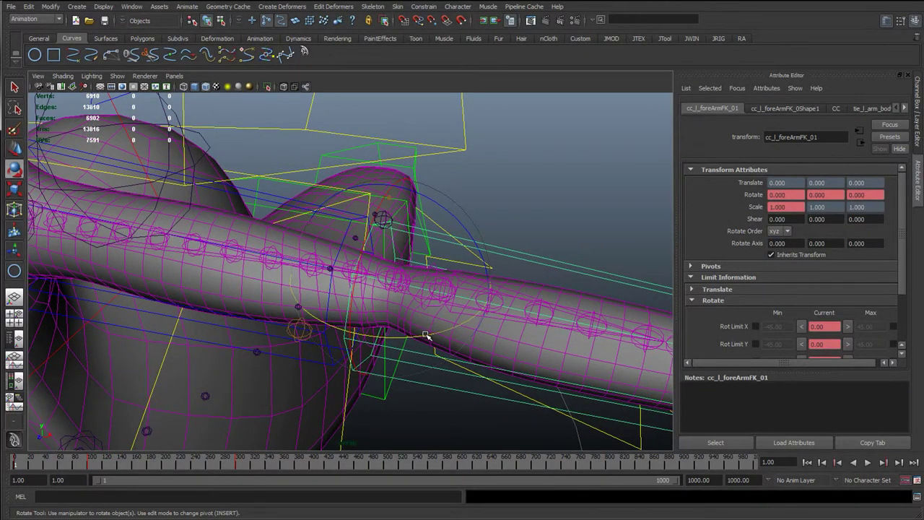
{"action": "mouse_move", "coordinate": [426, 336]}
{"action": "left_mouse_down"}
{"action": "mouse_move", "coordinate": [378, 340]}
{"action": "mouse_move", "coordinate": [432, 336]}
{"action": "left_mouse_up"}
{"action": "key", "text": "ctrl+z"}
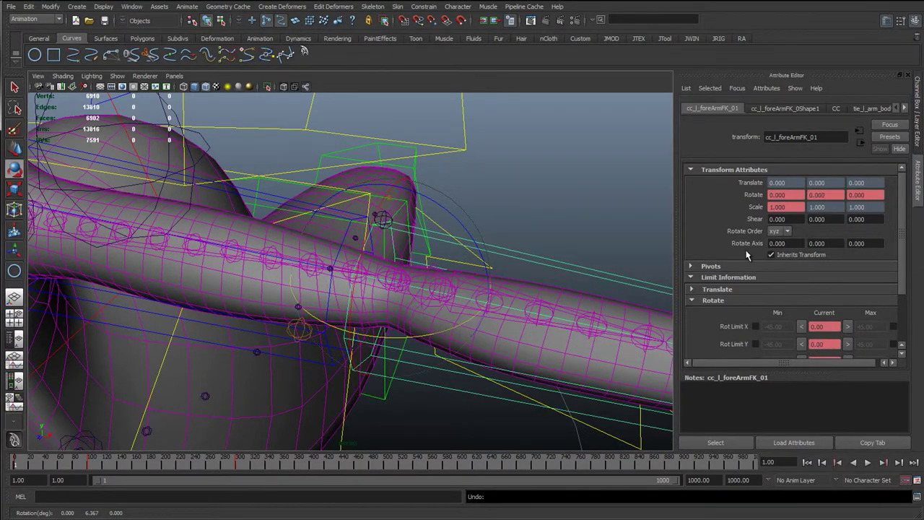
{"action": "left_click", "coordinate": [779, 231]}
{"action": "left_click", "coordinate": [784, 262]}
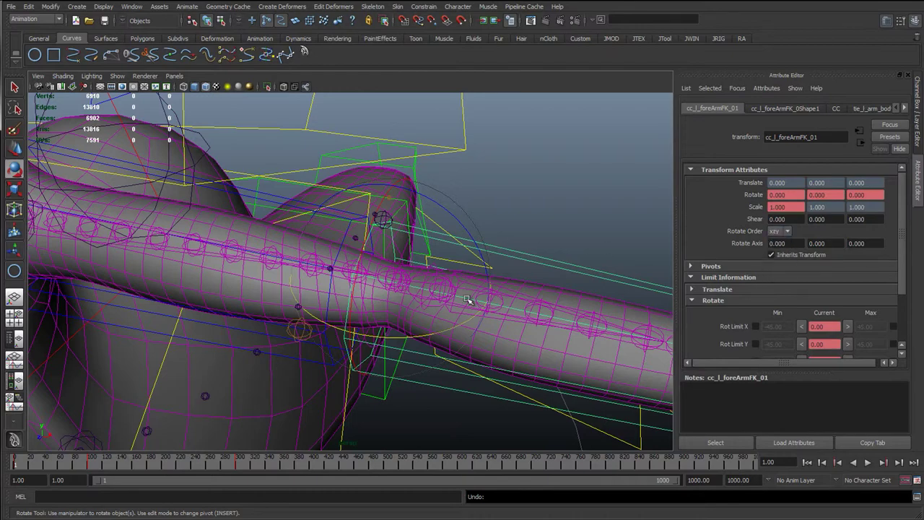
Bend the left forearm about Y to about -104.35°, test rotating it about Z, and undo the Z rotation
{"action": "left_click_drag", "start_coordinate": [464, 325], "coordinate": [345, 344]}
{"action": "key", "text": "ctrl+z"}
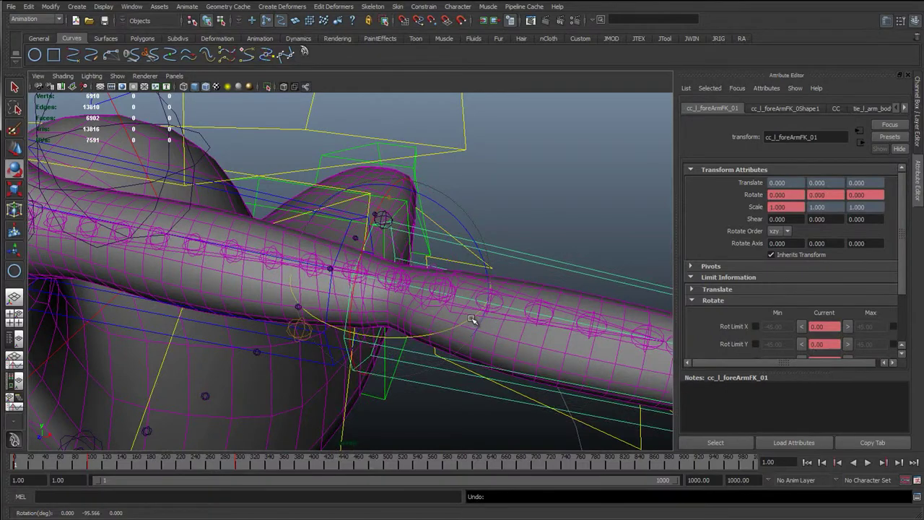
{"action": "left_click_drag", "start_coordinate": [472, 318], "coordinate": [333, 330]}
{"action": "mouse_move", "coordinate": [343, 273]}
{"action": "left_mouse_down"}
{"action": "mouse_move", "coordinate": [332, 264]}
{"action": "mouse_move", "coordinate": [351, 233]}
{"action": "mouse_move", "coordinate": [341, 285]}
{"action": "mouse_move", "coordinate": [355, 243]}
{"action": "mouse_move", "coordinate": [353, 268]}
{"action": "mouse_move", "coordinate": [350, 260]}
{"action": "left_mouse_up"}
{"action": "key", "text": "ctrl+z"}
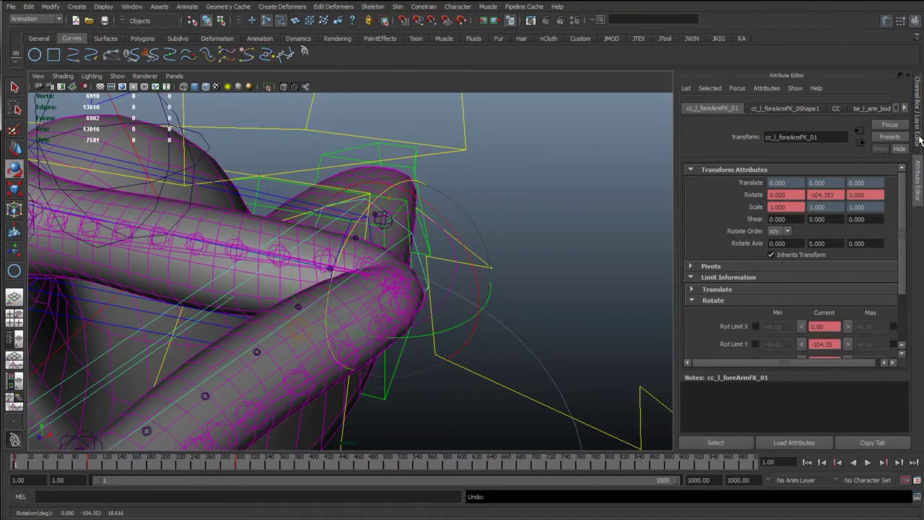
{"action": "left_click", "coordinate": [919, 116]}
{"action": "left_click_drag", "start_coordinate": [458, 226], "coordinate": [439, 227], "text": "alt"}
{"action": "key", "text": "ctrl+z"}
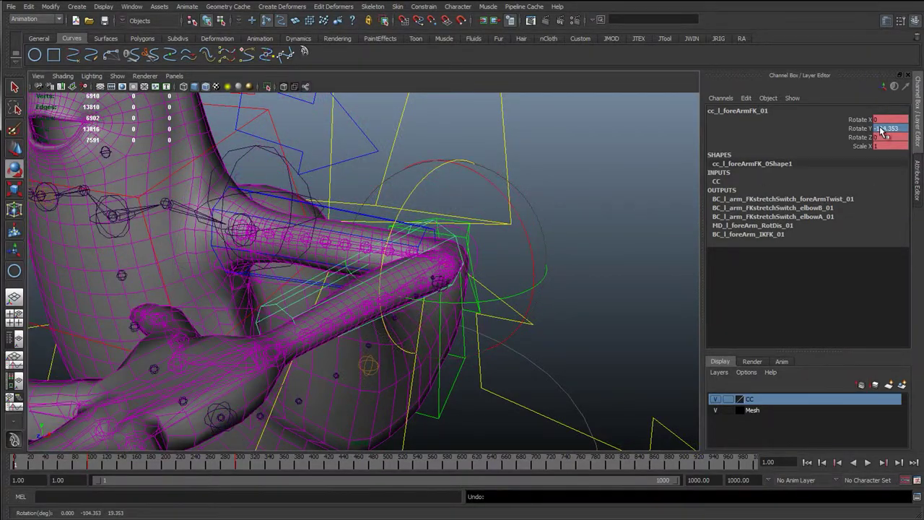
Undo a further test bend of the left forearm, and reset its FK control's Rotate Y to 0
{"action": "left_click", "coordinate": [880, 128]}
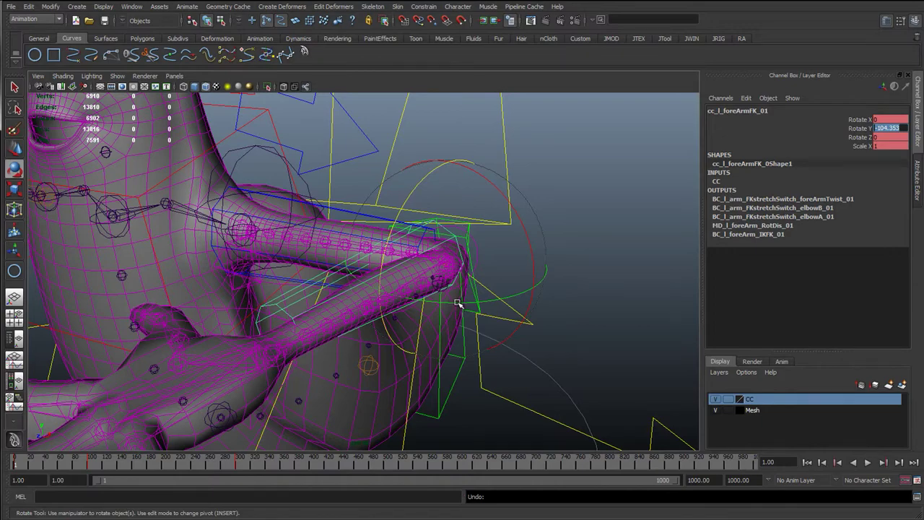
{"action": "left_click_drag", "start_coordinate": [458, 304], "coordinate": [419, 202]}
{"action": "key", "text": "ctrl+z"}
{"action": "left_click_drag", "start_coordinate": [436, 281], "coordinate": [559, 249], "text": "alt"}
{"action": "type", "text": "0"}
{"action": "key", "text": "Return"}
Select the left upper-arm FK control, undo a test rotation about Y, and open its transform attributes
{"action": "key", "text": "q"}
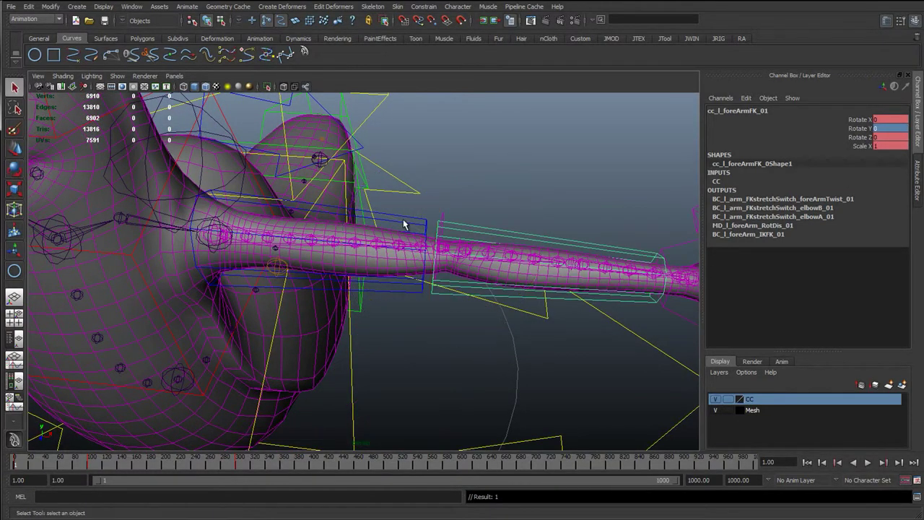
{"action": "left_click", "coordinate": [404, 221]}
{"action": "left_click_drag", "start_coordinate": [363, 225], "coordinate": [436, 256], "text": "alt"}
{"action": "key", "text": "e"}
{"action": "left_click_drag", "start_coordinate": [411, 315], "coordinate": [363, 269]}
{"action": "key", "text": "ctrl+z"}
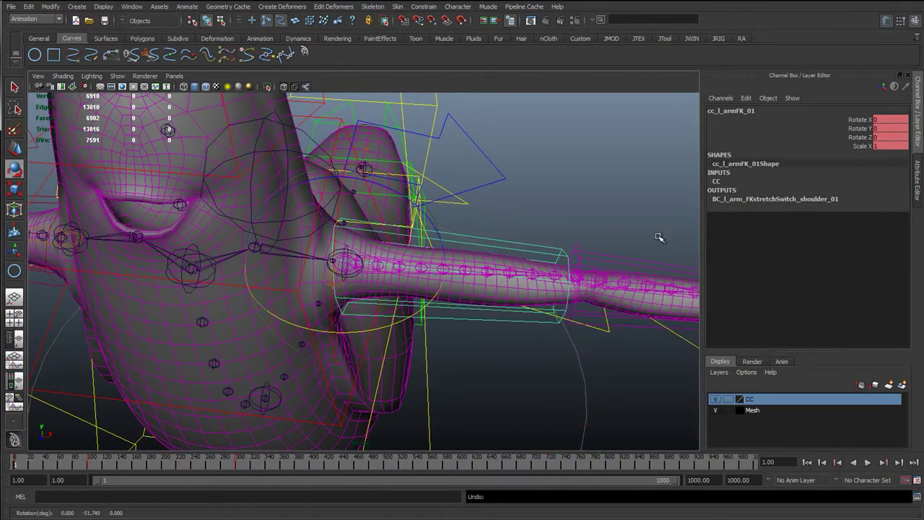
{"action": "left_click", "coordinate": [918, 181]}
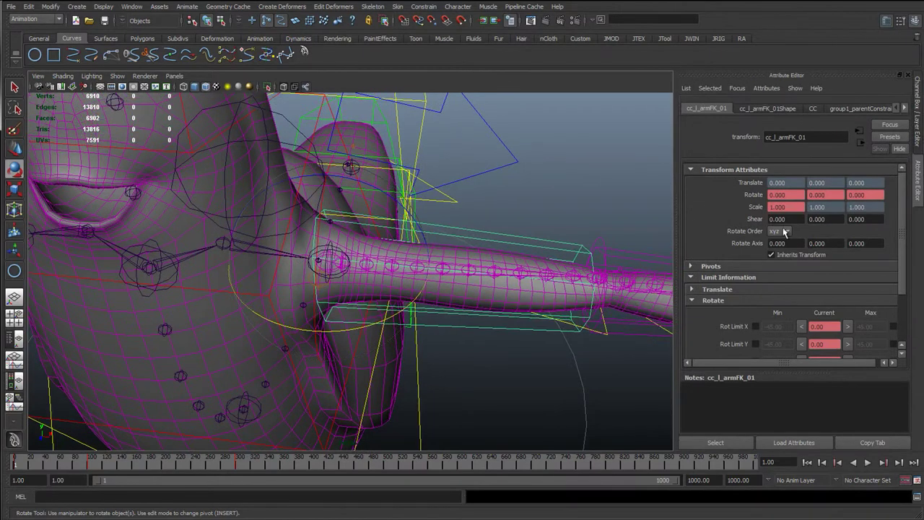
Set the left upper-arm FK control's rotate order to xzy, and try rotating it about Y and Z, undoing the tests
{"action": "left_click", "coordinate": [786, 233]}
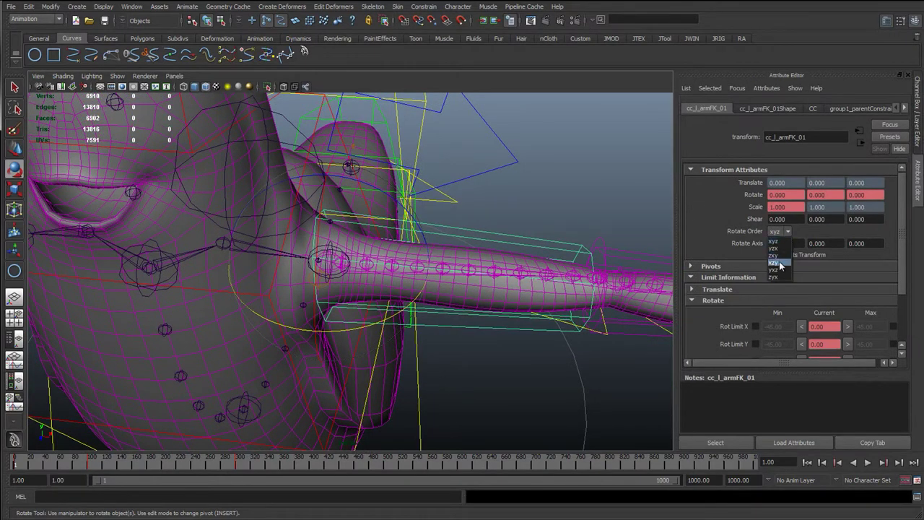
{"action": "left_click", "coordinate": [779, 262]}
{"action": "left_click_drag", "start_coordinate": [418, 296], "coordinate": [365, 290]}
{"action": "key", "text": "ctrl+z"}
{"action": "key", "text": "ctrl+z"}
{"action": "key", "text": "ctrl+z"}
{"action": "key", "text": "ctrl+z"}
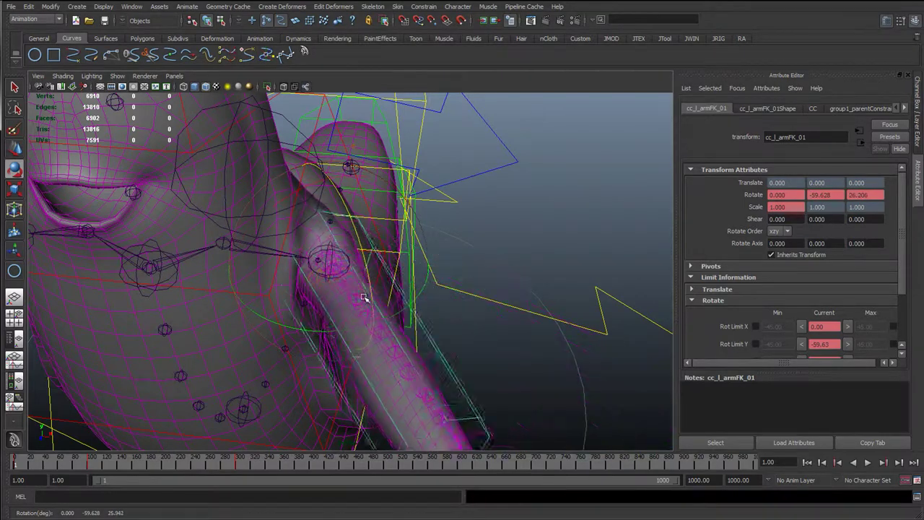
{"action": "left_click_drag", "start_coordinate": [436, 291], "coordinate": [395, 304], "text": "alt"}
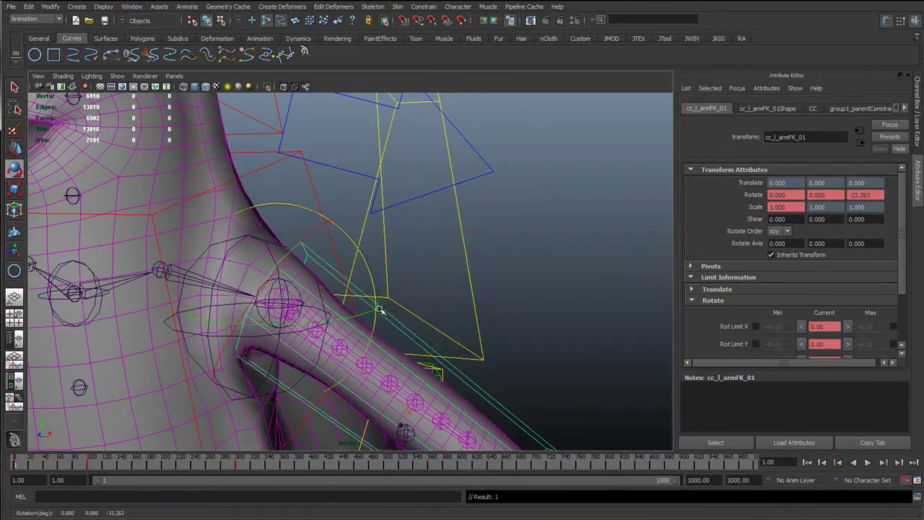
{"action": "key", "text": "ctrl+z"}
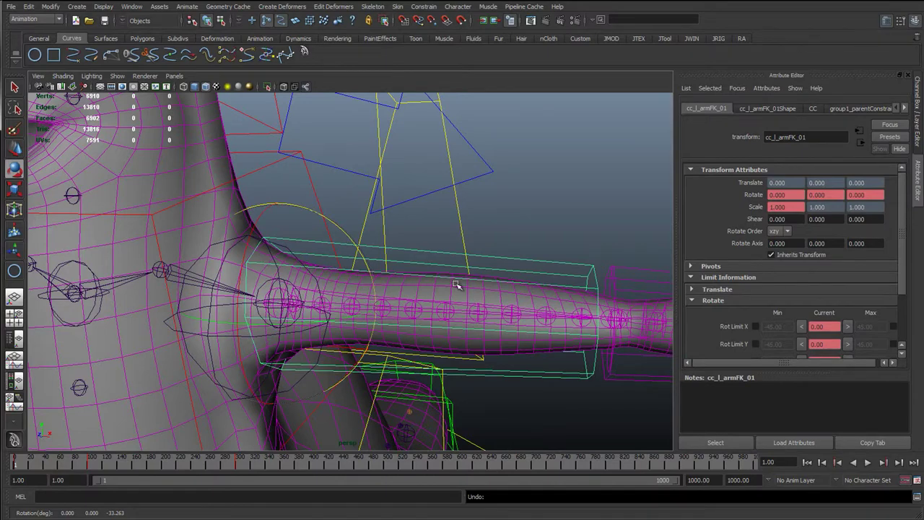
Try bending the left upper arm about Y to about -48° combined with X and Z rotations, and undo them
{"action": "left_click_drag", "start_coordinate": [440, 287], "coordinate": [296, 314], "text": "alt"}
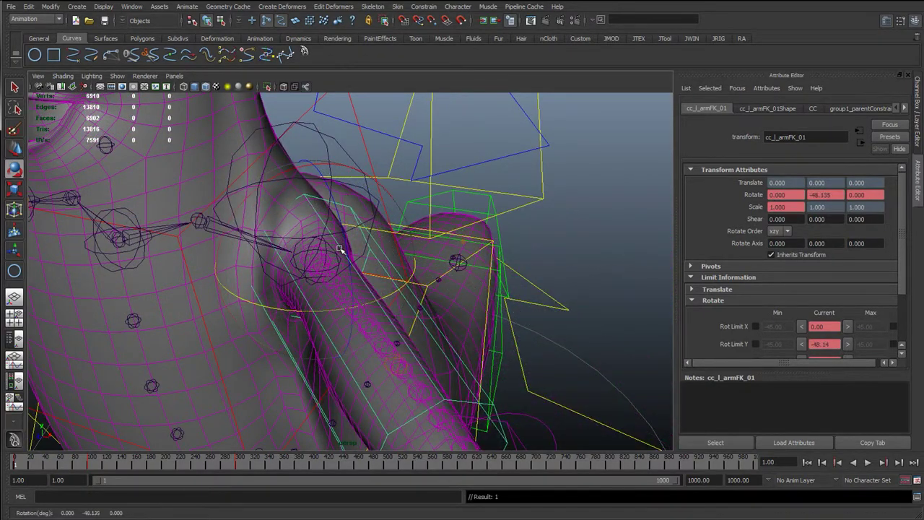
{"action": "left_click_drag", "start_coordinate": [347, 247], "coordinate": [279, 150]}
{"action": "key", "text": "ctrl+z"}
{"action": "key", "text": "ctrl+z"}
{"action": "key", "text": "ctrl+z"}
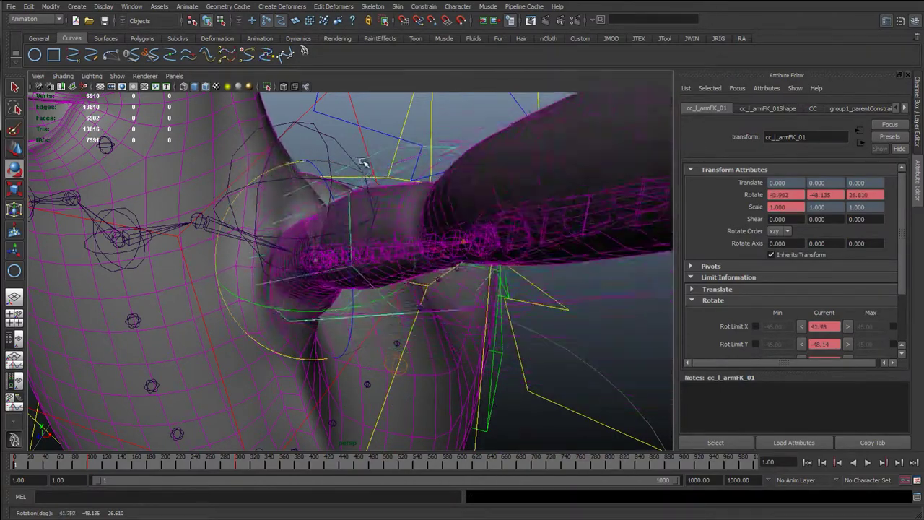
{"action": "key", "text": "ctrl+z"}
{"action": "key", "text": "ctrl+z"}
{"action": "key", "text": "ctrl+z"}
{"action": "key", "text": "ctrl+z"}
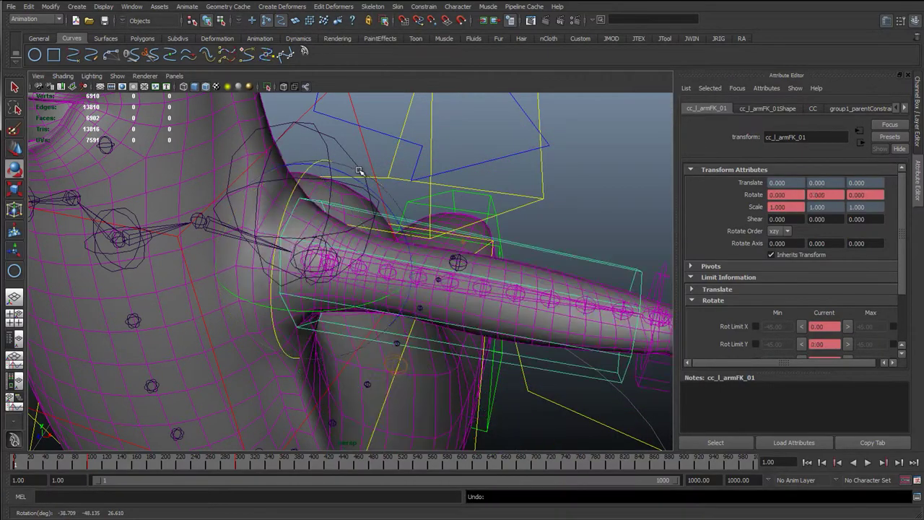
Try lowering the left upper arm about Z to about -65.6° with Y at about -45.8°, and undo the test rotations
{"action": "left_click_drag", "start_coordinate": [392, 195], "coordinate": [378, 362]}
{"action": "left_click_drag", "start_coordinate": [363, 286], "coordinate": [219, 317], "text": "alt"}
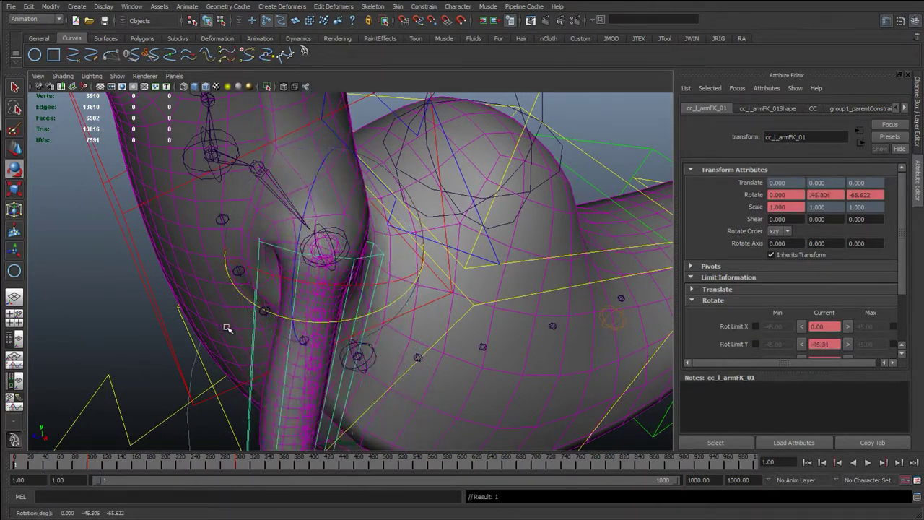
{"action": "key", "text": "ctrl+z"}
{"action": "key", "text": "ctrl+z"}
{"action": "left_click_drag", "start_coordinate": [330, 313], "coordinate": [458, 273], "text": "alt"}
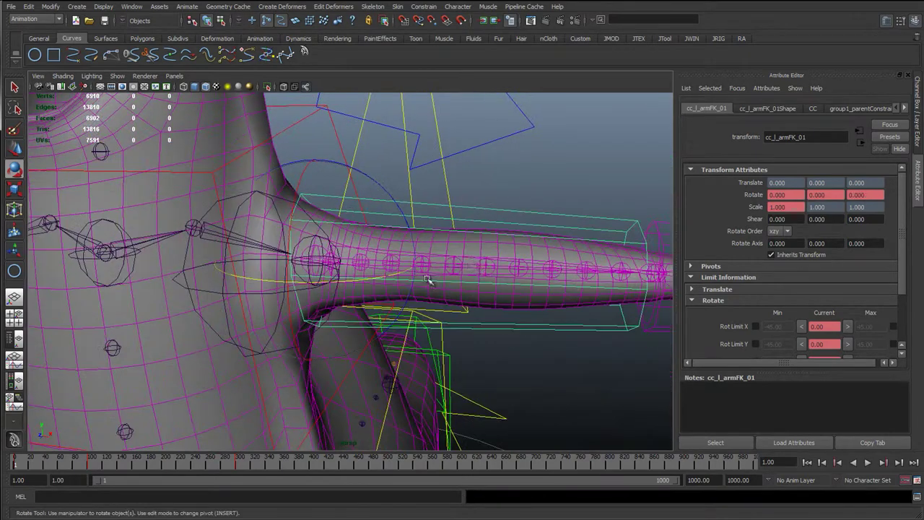
{"action": "left_click_drag", "start_coordinate": [391, 190], "coordinate": [418, 226]}
{"action": "key", "text": "ctrl+z"}
Set the left upper-arm FK control's rotate order back to xyz, and undo test rotations about Y and Z
{"action": "left_click", "coordinate": [787, 232]}
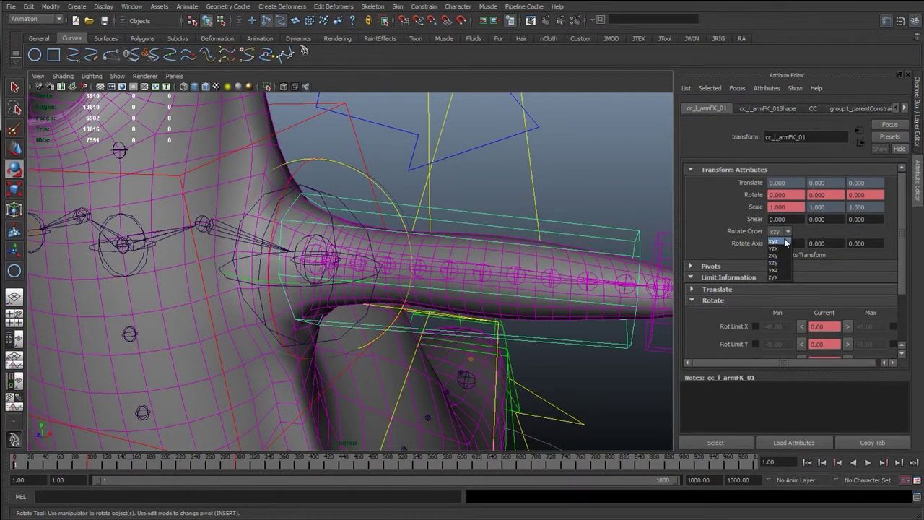
{"action": "left_click", "coordinate": [775, 241]}
{"action": "left_click_drag", "start_coordinate": [388, 197], "coordinate": [351, 318]}
{"action": "key", "text": "ctrl+z"}
{"action": "key", "text": "ctrl+z"}
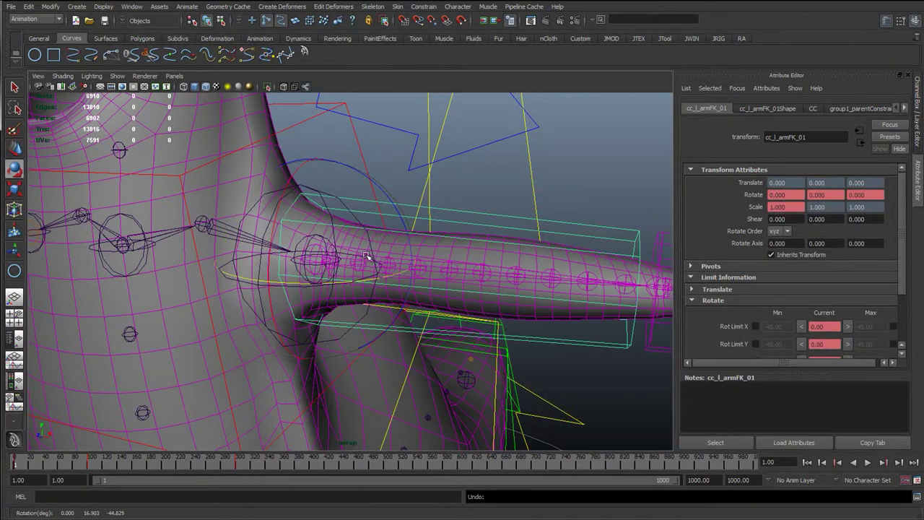
{"action": "mouse_move", "coordinate": [363, 282]}
{"action": "left_mouse_down"}
{"action": "mouse_move", "coordinate": [333, 279]}
{"action": "mouse_move", "coordinate": [387, 282]}
{"action": "mouse_move", "coordinate": [340, 288]}
{"action": "mouse_move", "coordinate": [353, 290]}
{"action": "left_mouse_up"}
{"action": "key", "text": "ctrl+z"}
{"action": "key", "text": "ctrl+z"}
Reselect the left upper-arm FK control, try rotating it about X and Z, and undo the rotation
{"action": "key", "text": "w"}
{"action": "left_click", "coordinate": [452, 209]}
{"action": "left_click", "coordinate": [455, 213]}
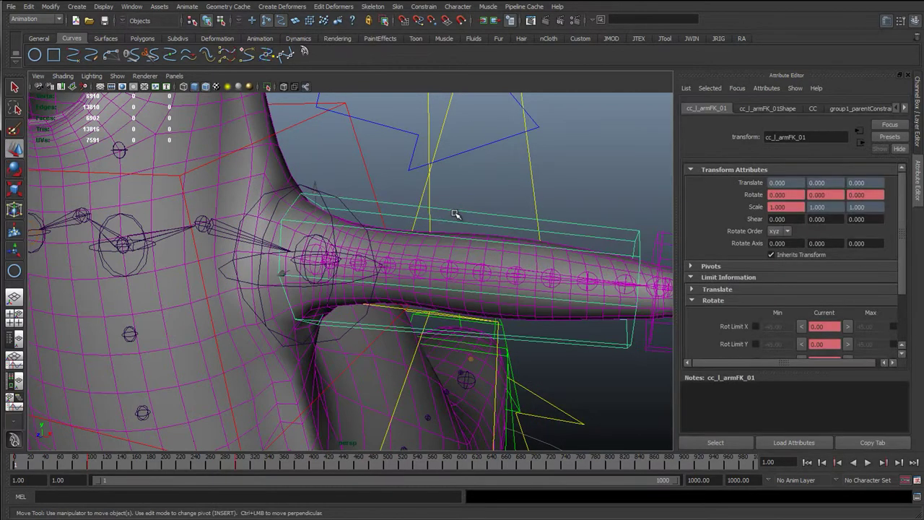
{"action": "scroll", "coordinate": [455, 214], "scroll_direction": "down", "scroll_amount": 2}
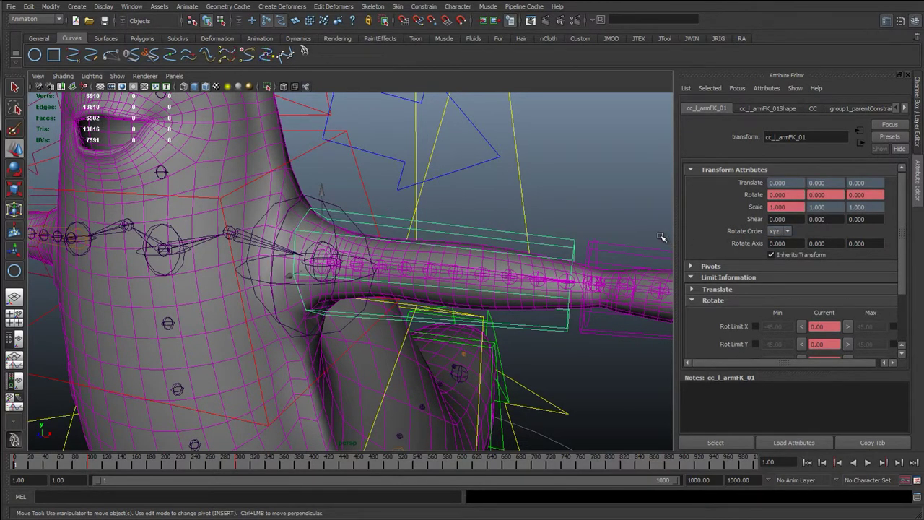
{"action": "left_click", "coordinate": [557, 208]}
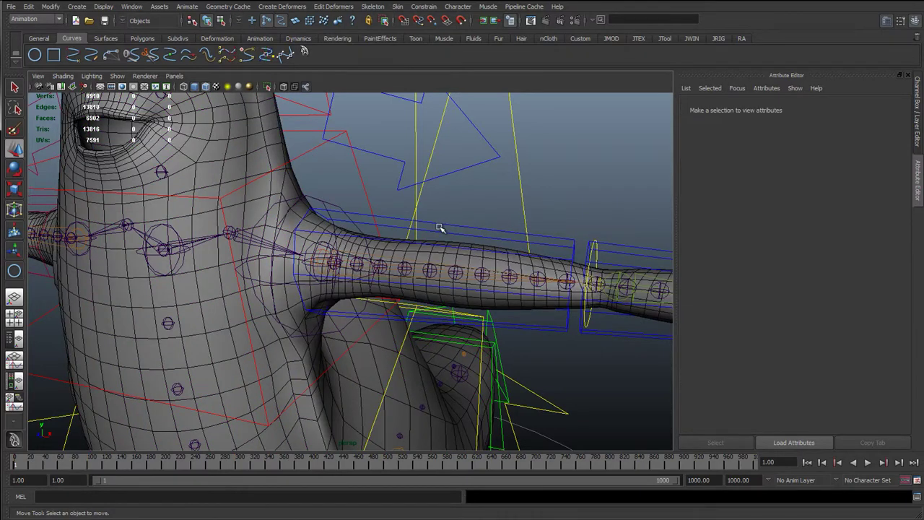
{"action": "left_click", "coordinate": [442, 227]}
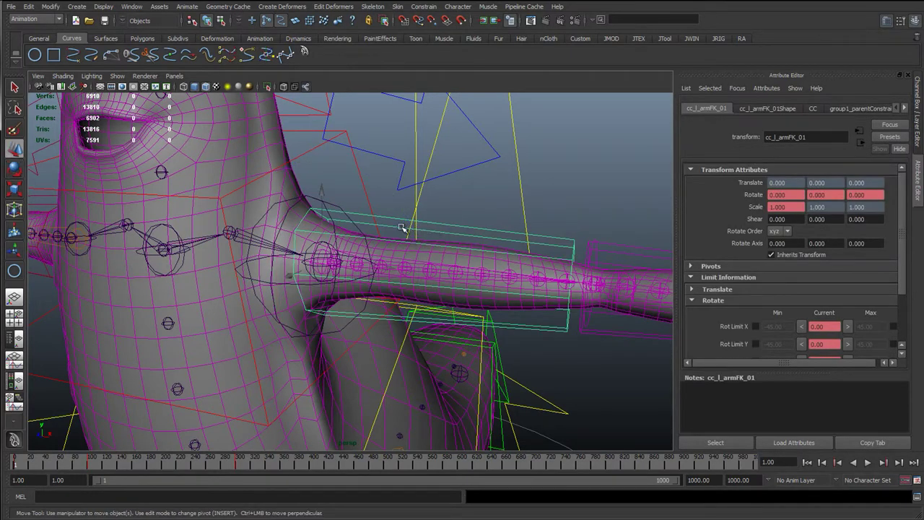
{"action": "key", "text": "e"}
{"action": "left_click_drag", "start_coordinate": [306, 181], "coordinate": [388, 193]}
{"action": "key", "text": "ctrl+z"}
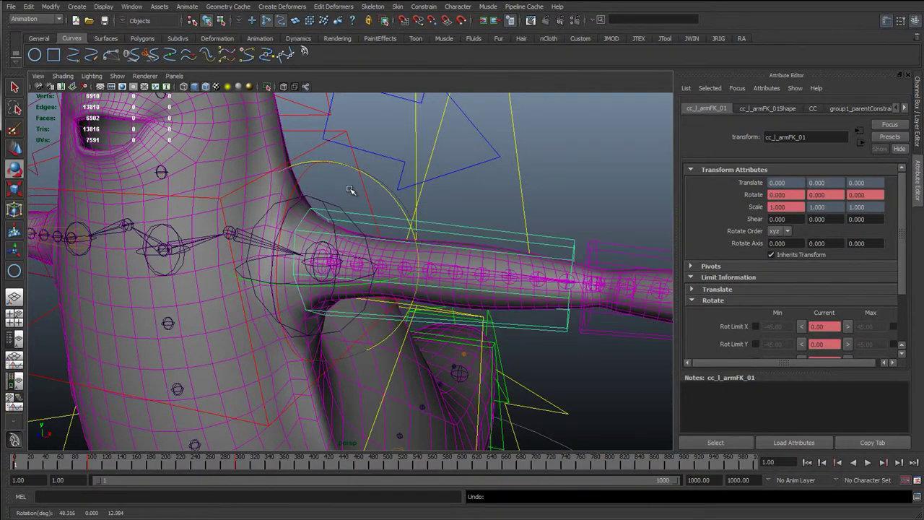
Try lowering the left arm about Z to about -50° with its upper-arm FK control, and undo the rotation
{"action": "key", "text": "q"}
{"action": "left_click", "coordinate": [588, 130]}
{"action": "scroll", "coordinate": [353, 200], "scroll_direction": "down", "scroll_amount": 3}
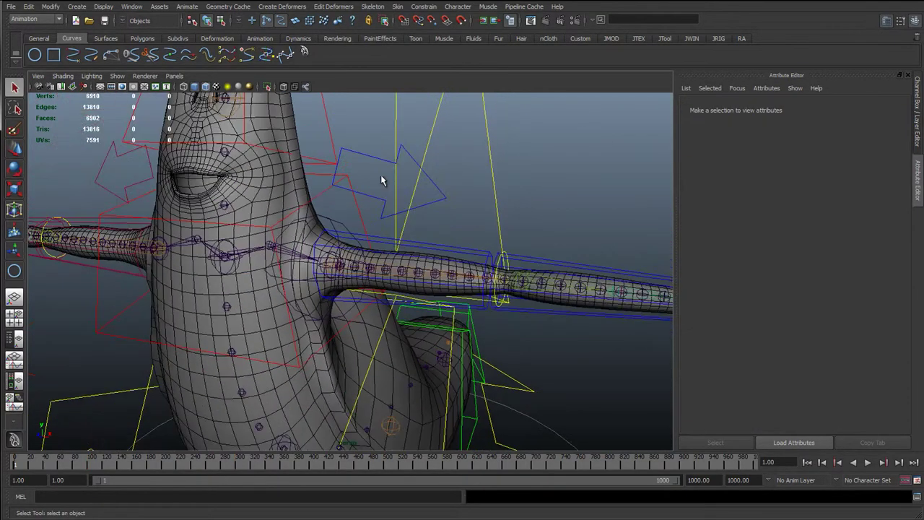
{"action": "key", "text": "ctrl+z"}
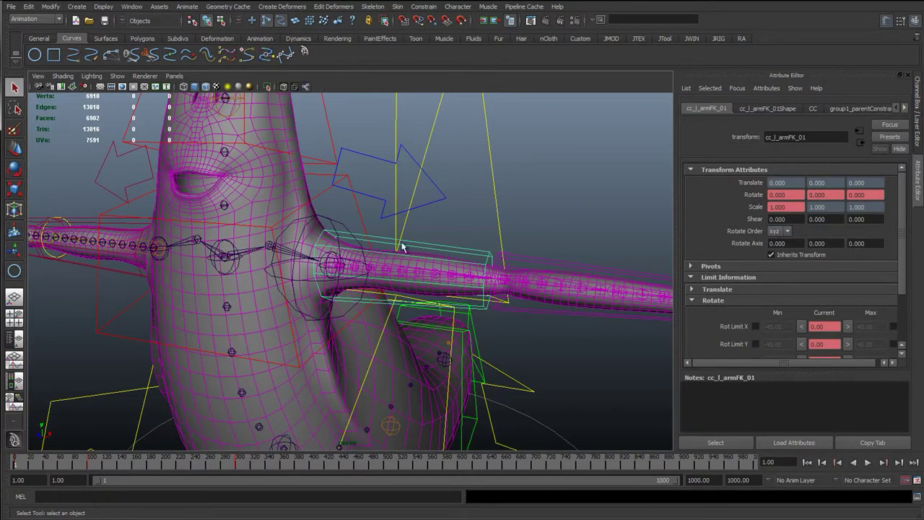
{"action": "left_click_drag", "start_coordinate": [397, 246], "coordinate": [607, 237], "text": "alt"}
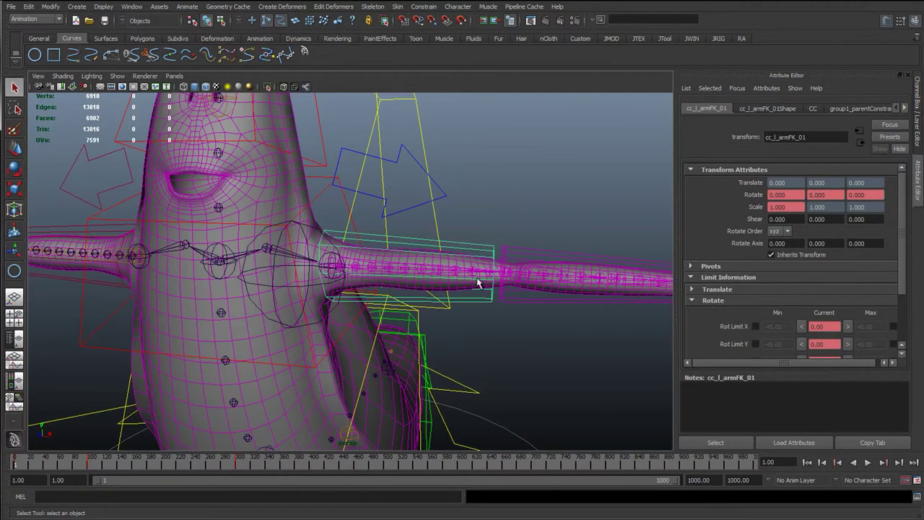
{"action": "right_click_drag", "start_coordinate": [478, 283], "coordinate": [254, 284], "text": "alt"}
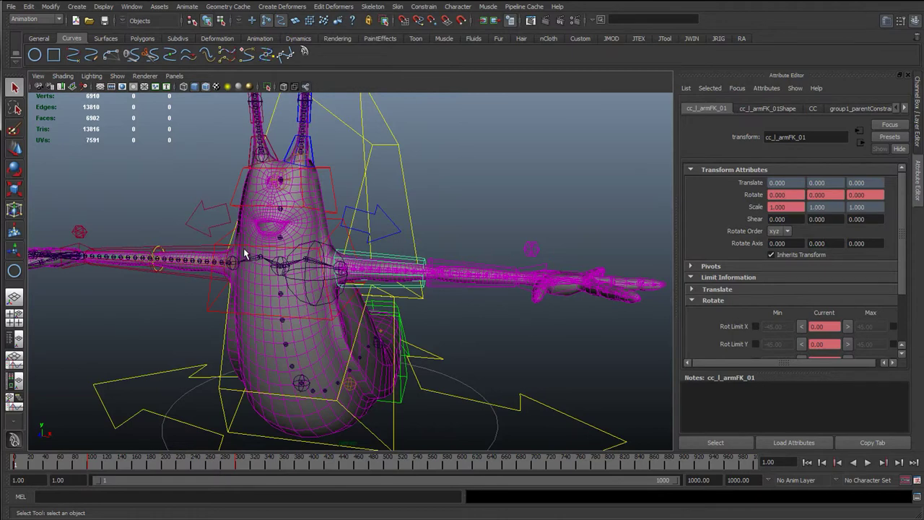
{"action": "scroll", "coordinate": [359, 256], "scroll_direction": "up", "scroll_amount": 3}
{"action": "key", "text": "e"}
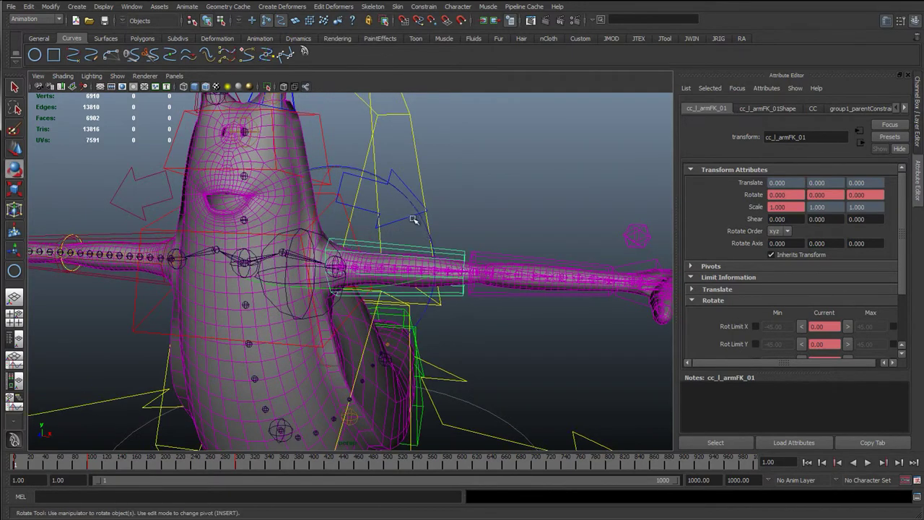
{"action": "left_click_drag", "start_coordinate": [416, 209], "coordinate": [426, 299]}
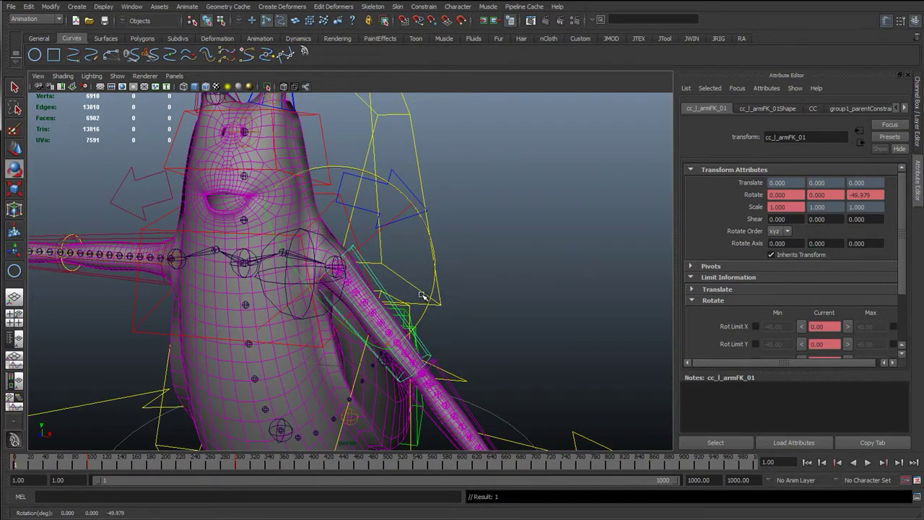
{"action": "key", "text": "ctrl+z"}
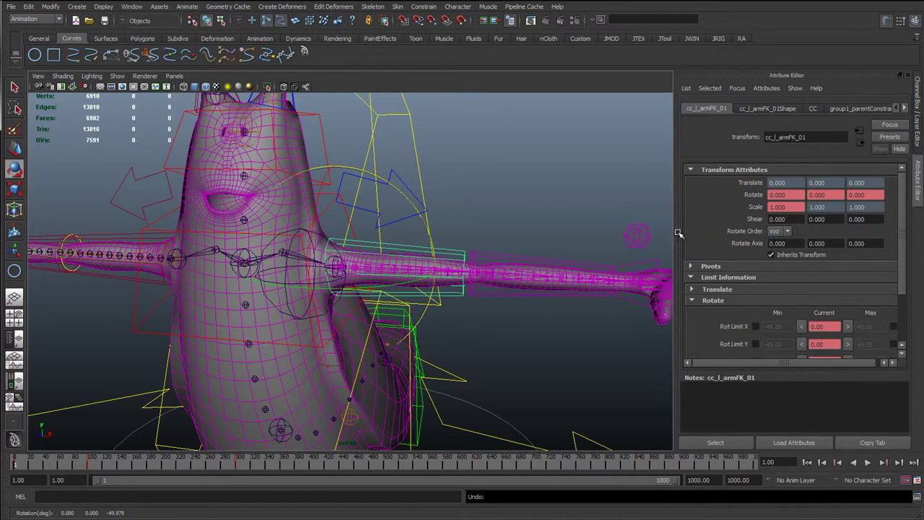
Select the left wrist control, try moving it, and undo the move
{"action": "key", "text": "q"}
{"action": "left_click", "coordinate": [491, 195]}
{"action": "left_click_drag", "start_coordinate": [425, 238], "coordinate": [457, 259], "text": "alt"}
{"action": "left_click", "coordinate": [364, 253]}
{"action": "key", "text": "w"}
{"action": "mouse_move", "coordinate": [417, 286]}
{"action": "left_mouse_down", "text": "alt"}
{"action": "mouse_move", "coordinate": [405, 309]}
{"action": "mouse_move", "coordinate": [334, 306]}
{"action": "mouse_move", "coordinate": [401, 275]}
{"action": "mouse_move", "coordinate": [418, 295]}
{"action": "left_mouse_up", "text": "alt"}
{"action": "key", "text": "ctrl+z"}
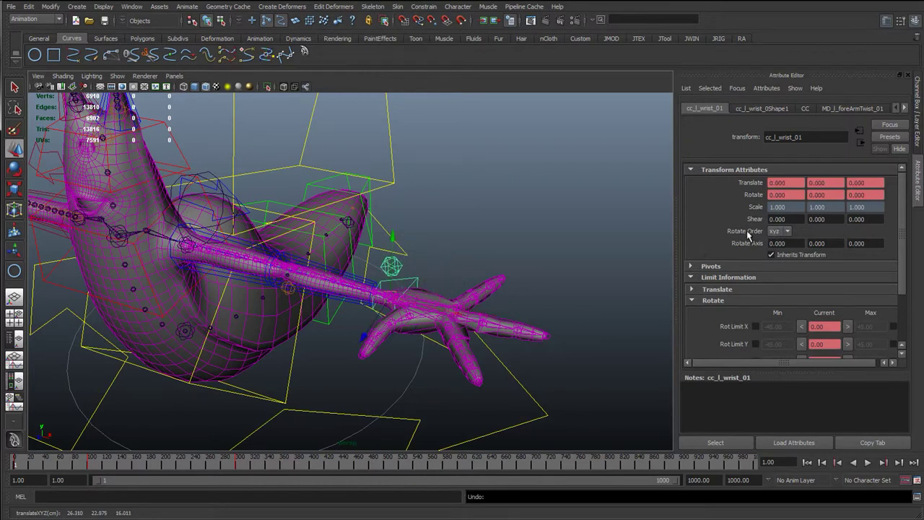
Show the Channel Box and select the left hand control to view its finger and thumb channels
{"action": "left_click", "coordinate": [475, 241]}
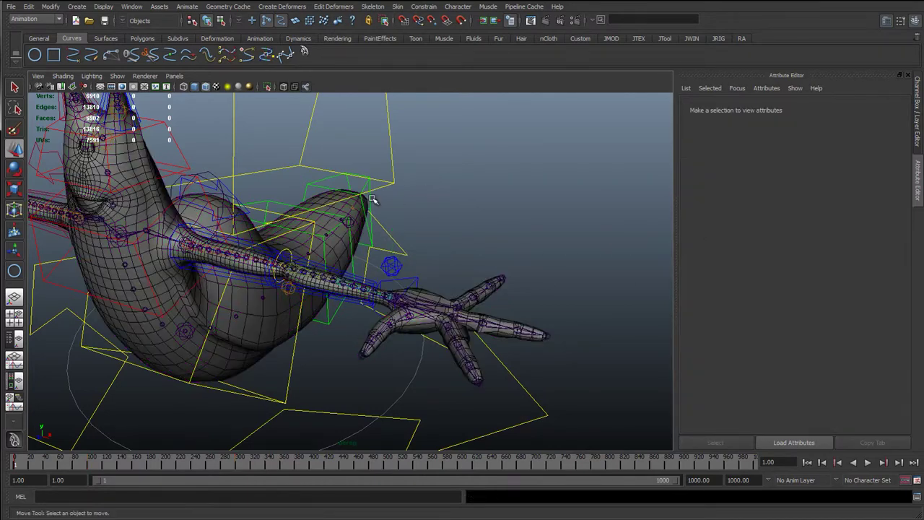
{"action": "left_click_drag", "start_coordinate": [474, 241], "coordinate": [275, 332], "text": "alt"}
{"action": "right_click_drag", "start_coordinate": [275, 331], "coordinate": [434, 264], "text": "alt"}
{"action": "middle_click_drag", "start_coordinate": [340, 434], "coordinate": [360, 278], "text": "alt"}
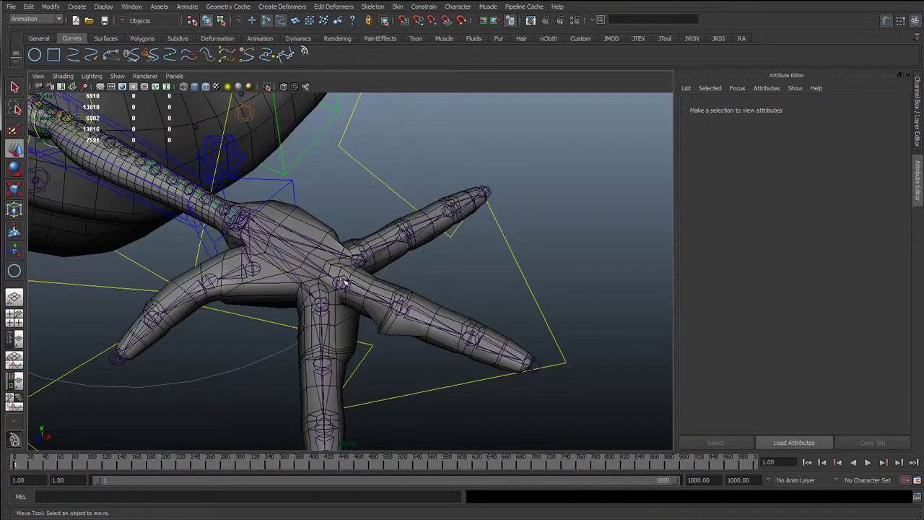
{"action": "left_click", "coordinate": [920, 135]}
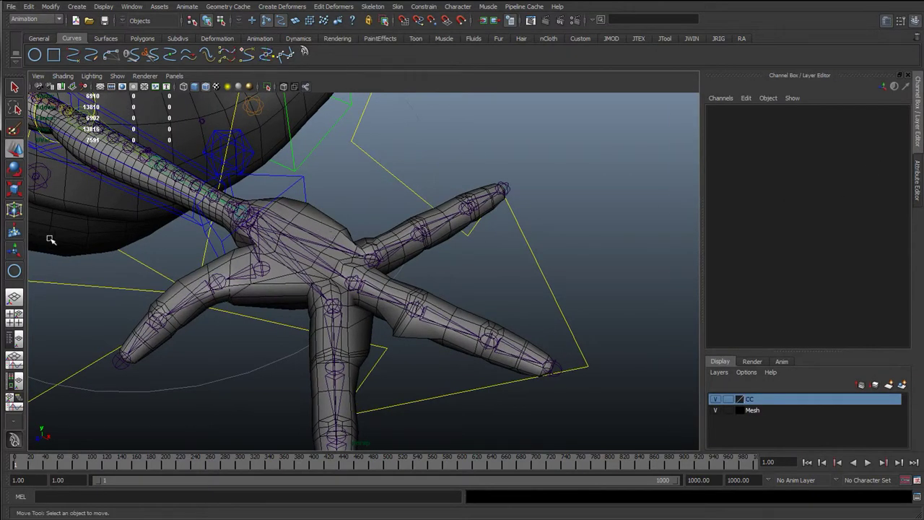
{"action": "left_click_drag", "start_coordinate": [304, 262], "coordinate": [219, 245], "text": "alt"}
{"action": "middle_click_drag", "start_coordinate": [219, 245], "coordinate": [315, 283], "text": "alt"}
{"action": "left_click_drag", "start_coordinate": [315, 282], "coordinate": [281, 216], "text": "alt"}
{"action": "left_click", "coordinate": [290, 174]}
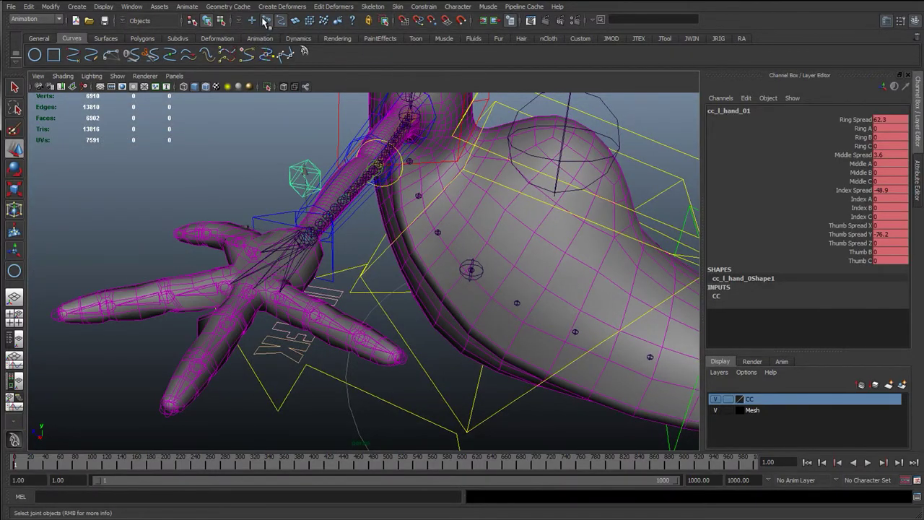
Allow surfaces to be selected, select the body mesh, and hide the control curves in the viewport
{"action": "left_click", "coordinate": [294, 23]}
{"action": "left_click", "coordinate": [231, 230]}
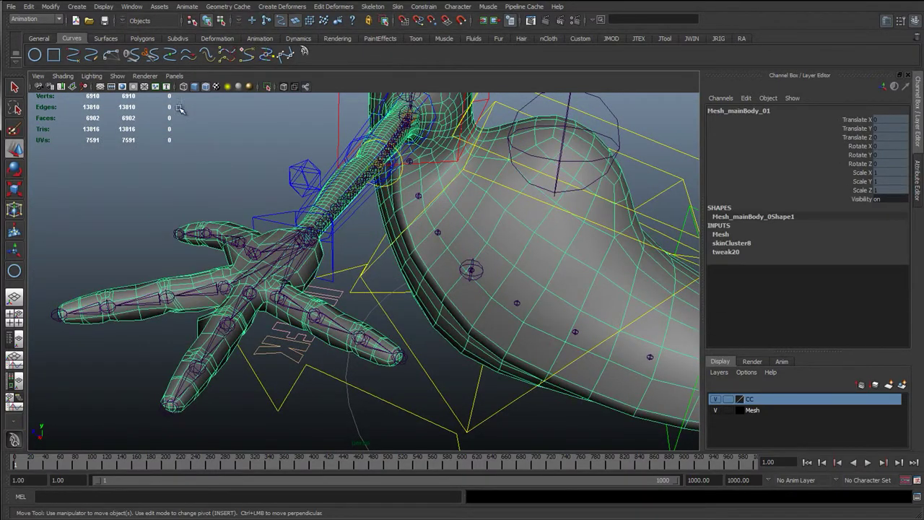
{"action": "left_click", "coordinate": [117, 76]}
{"action": "left_click", "coordinate": [128, 126]}
Start the Paint Skin Weights tool on the body mesh and examine the joint influences around the left hand's fingers
{"action": "left_click_drag", "start_coordinate": [289, 252], "coordinate": [361, 315], "text": "alt"}
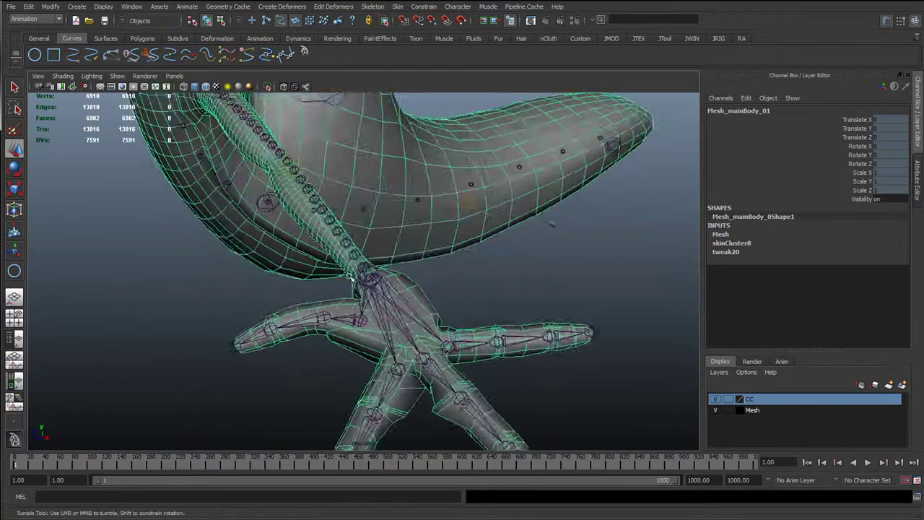
{"action": "middle_click_drag", "start_coordinate": [361, 315], "coordinate": [325, 251], "text": "alt"}
{"action": "scroll", "coordinate": [325, 253], "scroll_direction": "up", "scroll_amount": 4}
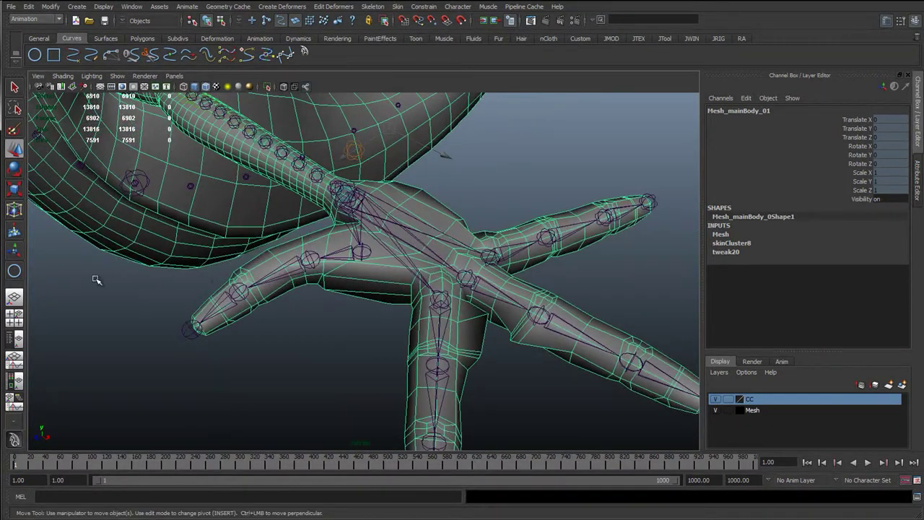
{"action": "left_click", "coordinate": [741, 39]}
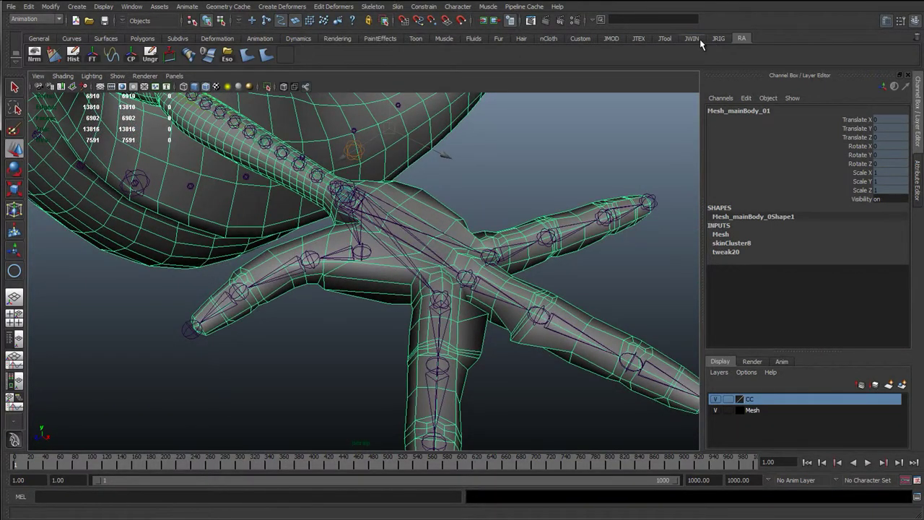
{"action": "left_click", "coordinate": [719, 38]}
{"action": "left_click", "coordinate": [382, 55]}
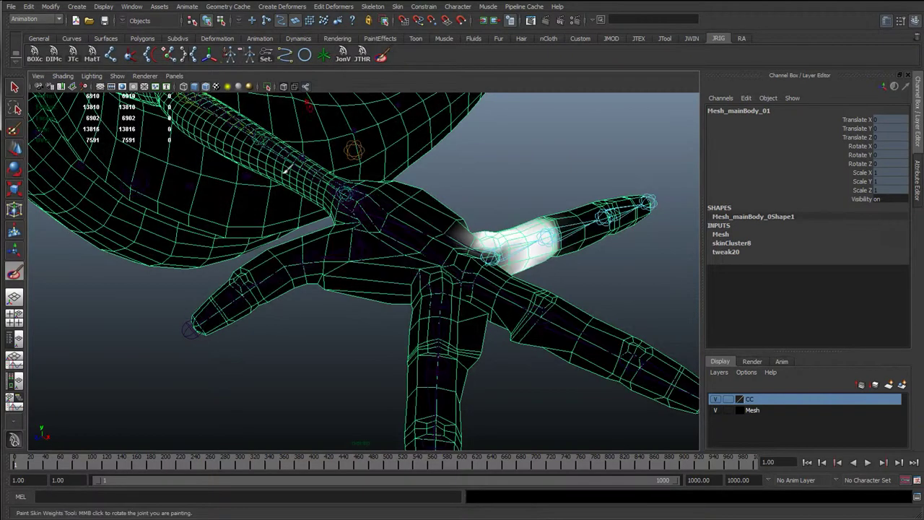
{"action": "right_click_drag", "start_coordinate": [464, 217], "coordinate": [376, 287], "text": "alt"}
{"action": "left_click_drag", "start_coordinate": [375, 287], "coordinate": [316, 254], "text": "alt"}
{"action": "right_click_drag", "start_coordinate": [316, 254], "coordinate": [354, 228], "text": "alt"}
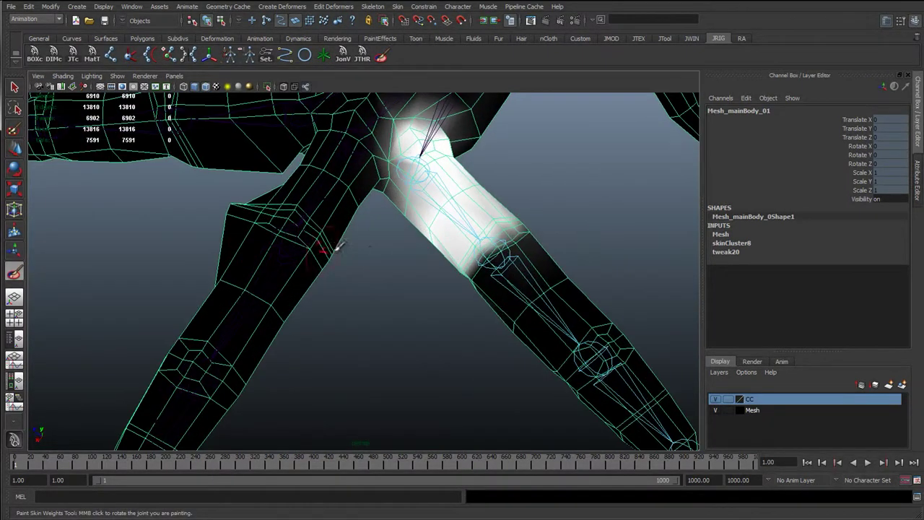
{"action": "left_click_drag", "start_coordinate": [319, 295], "coordinate": [373, 255], "text": "alt"}
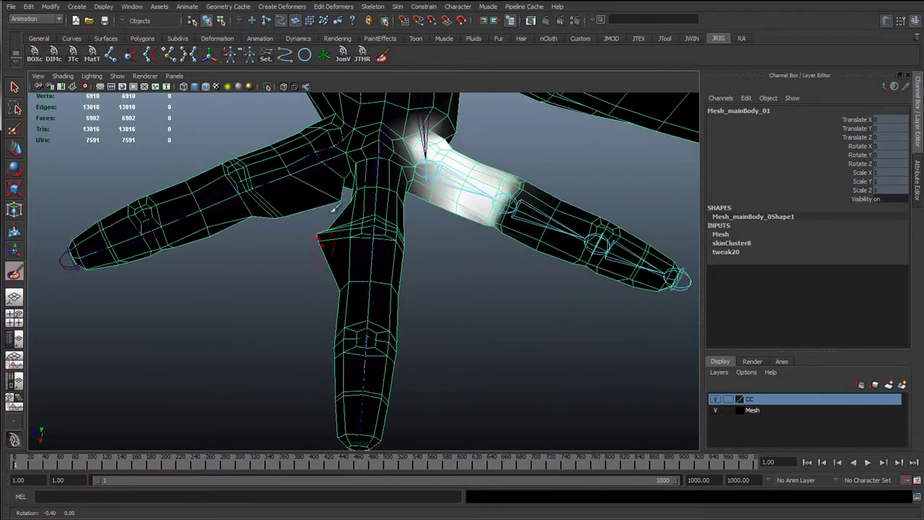
{"action": "mouse_move", "coordinate": [331, 224]}
{"action": "left_mouse_down", "text": "alt"}
{"action": "mouse_move", "coordinate": [402, 263]}
{"action": "mouse_move", "coordinate": [421, 311]}
{"action": "mouse_move", "coordinate": [388, 289]}
{"action": "mouse_move", "coordinate": [376, 357]}
{"action": "mouse_move", "coordinate": [341, 378]}
{"action": "mouse_move", "coordinate": [297, 344]}
{"action": "mouse_move", "coordinate": [402, 290]}
{"action": "left_mouse_up", "text": "alt"}
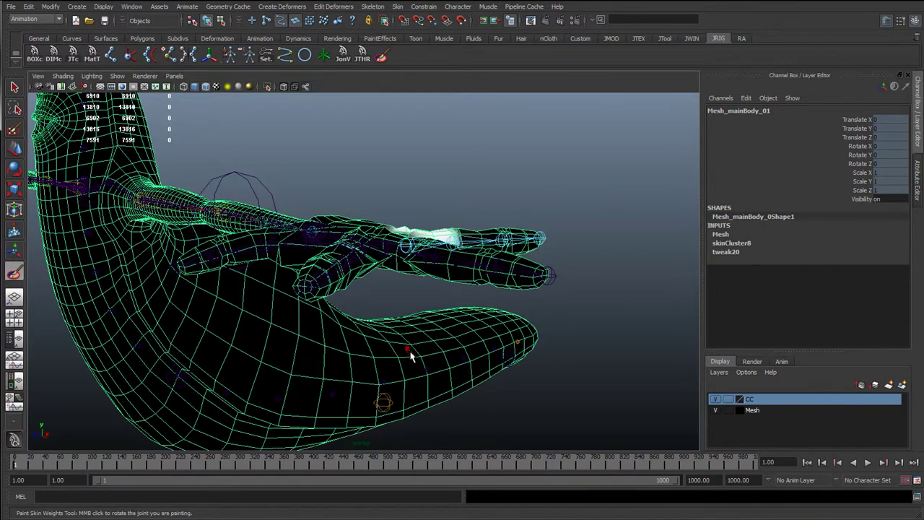
Leave weight painting and look over the whole character mesh from the side and front
{"action": "scroll", "coordinate": [411, 351], "scroll_direction": "down", "scroll_amount": 3}
{"action": "key", "text": "q"}
{"action": "scroll", "coordinate": [391, 353], "scroll_direction": "down", "scroll_amount": 3}
{"action": "left_click_drag", "start_coordinate": [390, 356], "coordinate": [482, 350], "text": "alt"}
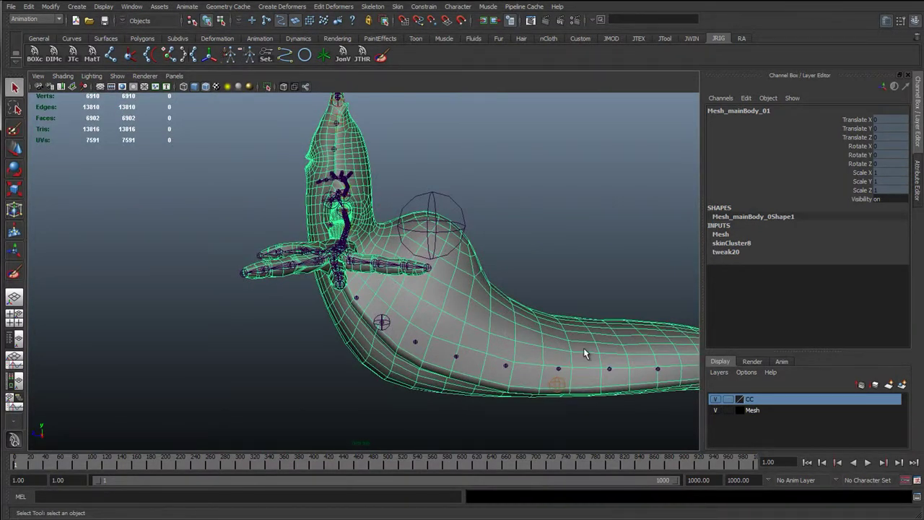
{"action": "left_click_drag", "start_coordinate": [584, 349], "coordinate": [469, 345], "text": "alt"}
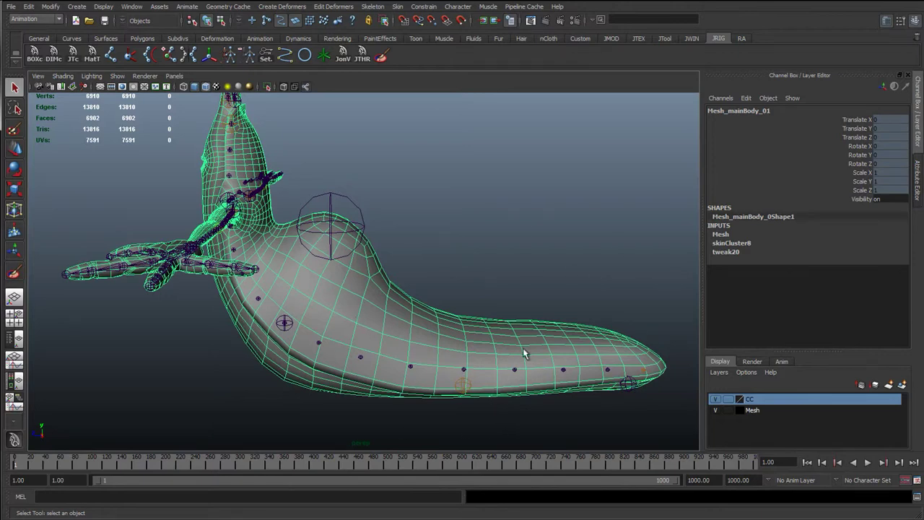
{"action": "left_click_drag", "start_coordinate": [491, 347], "coordinate": [347, 307], "text": "alt"}
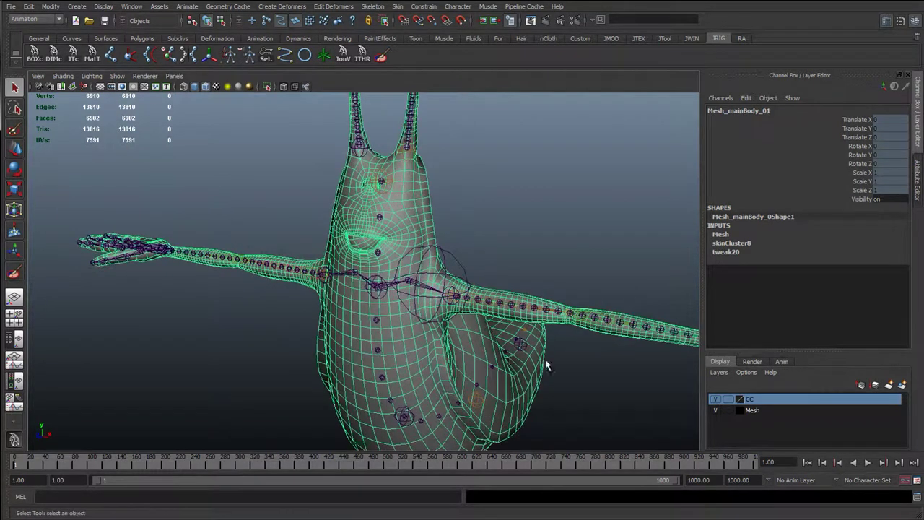